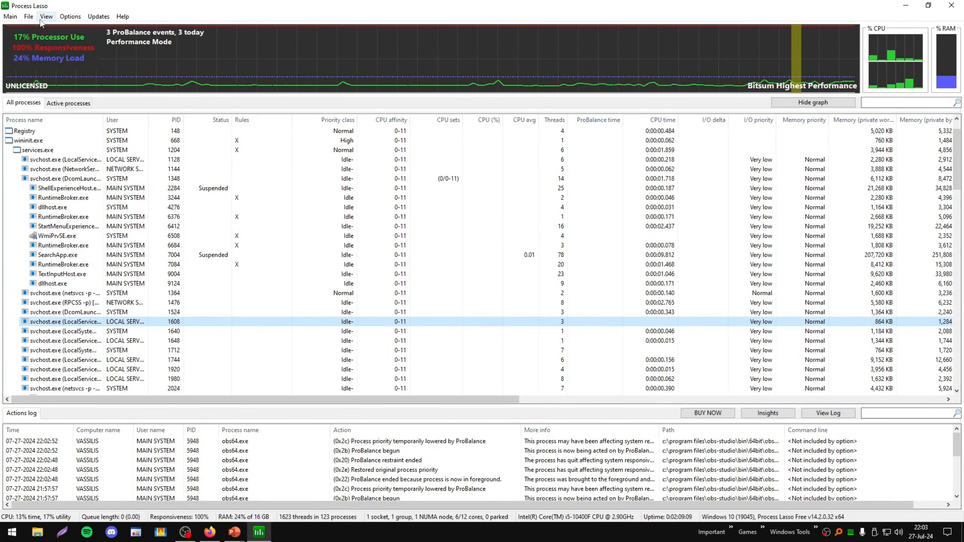
- Examine the program's main commands and look through the full list of running processes
click(11, 16)
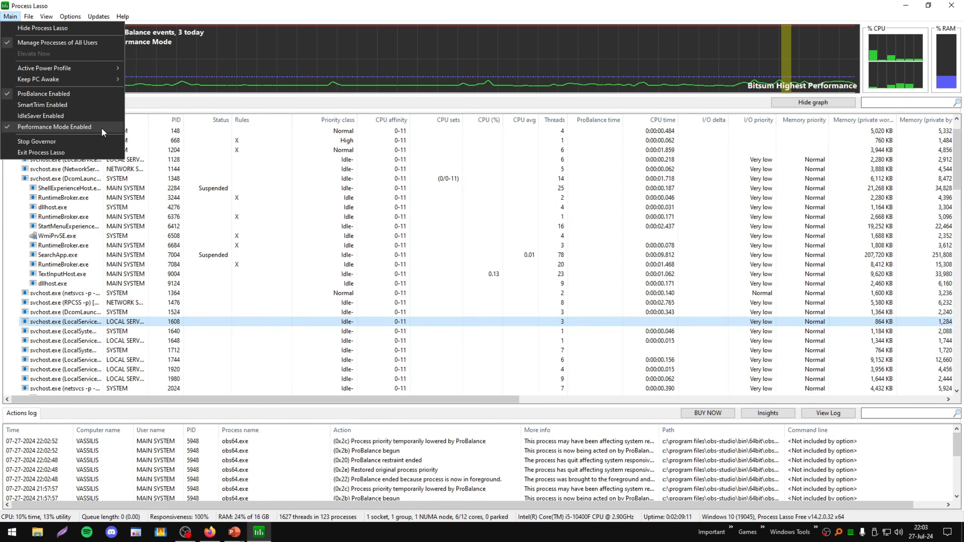
click(232, 74)
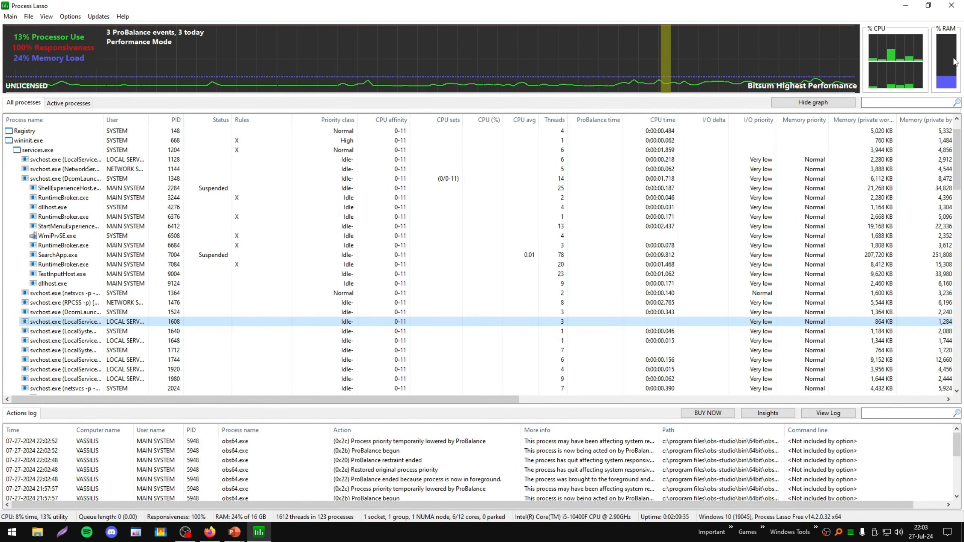
scroll(209, 250, down, 6)
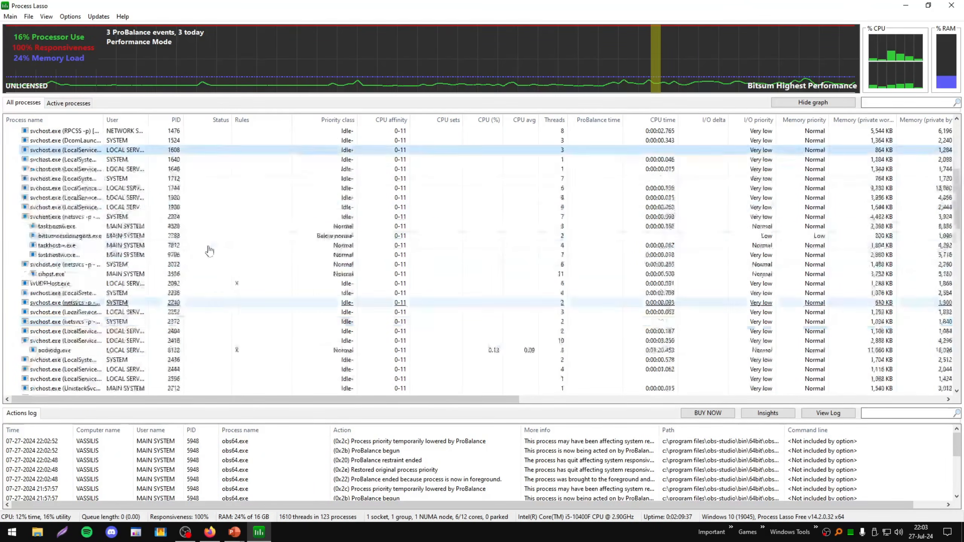
scroll(209, 251, up, 7)
scroll(312, 295, down, 11)
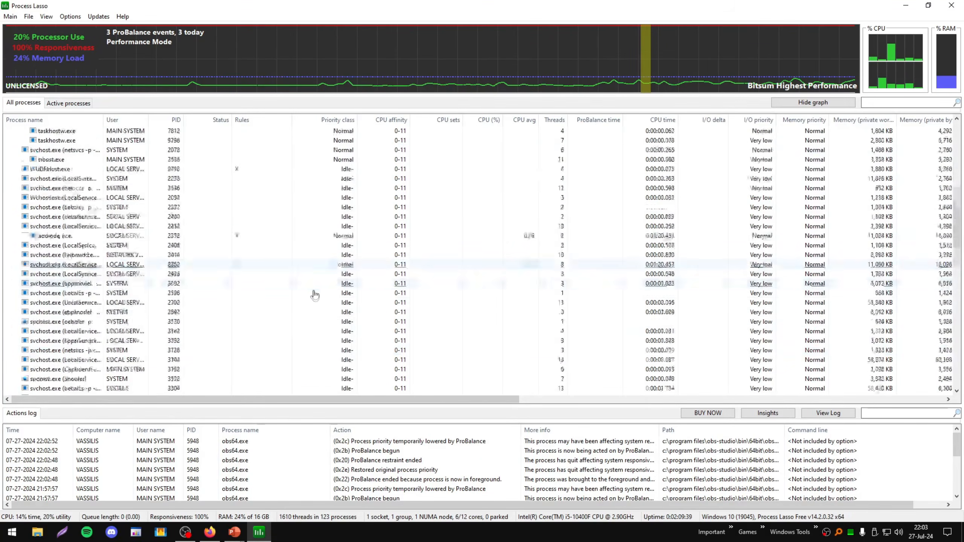
scroll(315, 296, down, 10)
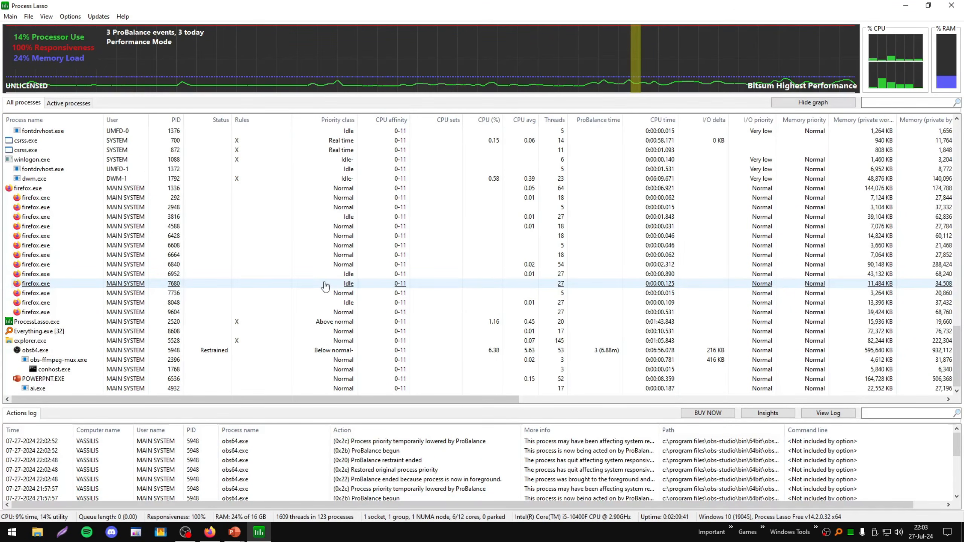
scroll(315, 286, up, 10)
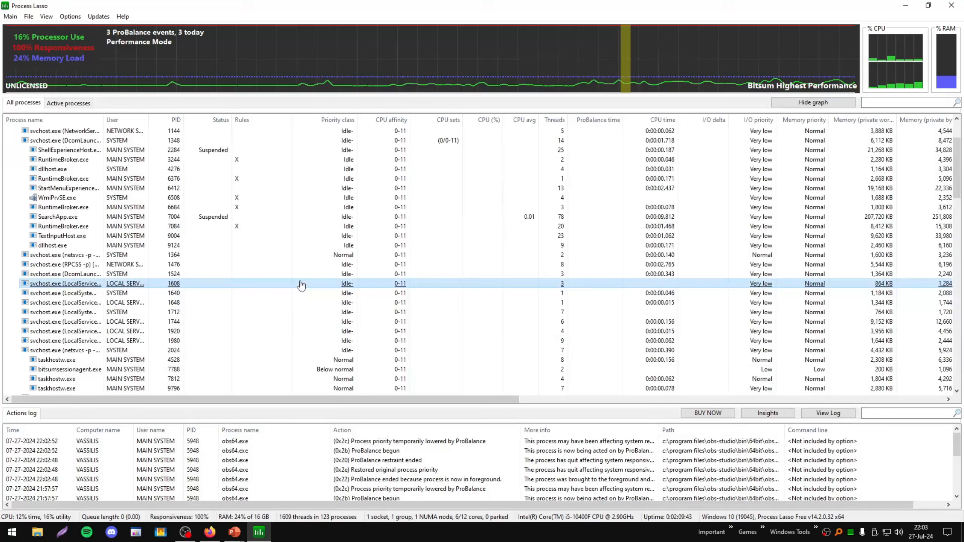
scroll(302, 285, up, 3)
- Show the Publisher [claimed], CPU groups, Memory (commit size) and Memory (working set) columns in the process list
right_click(319, 120)
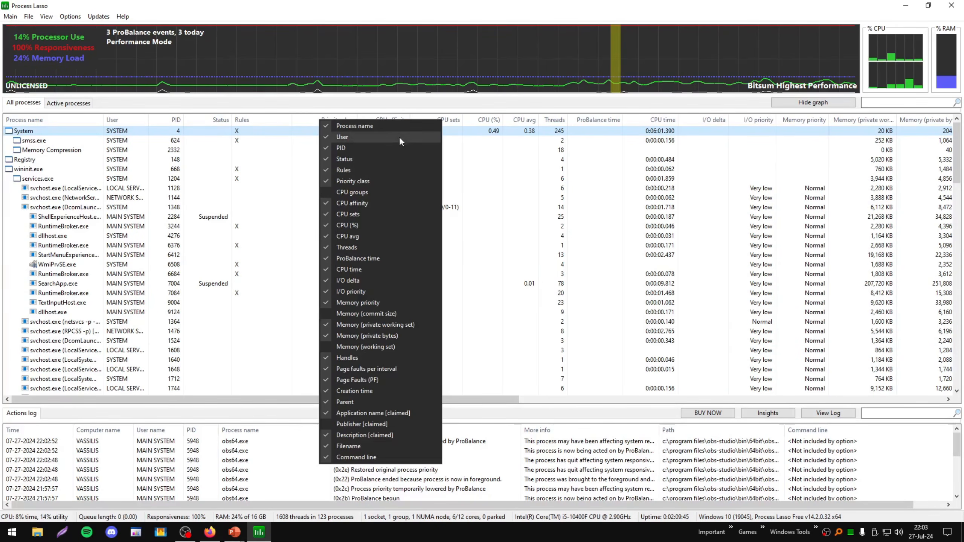
click(376, 424)
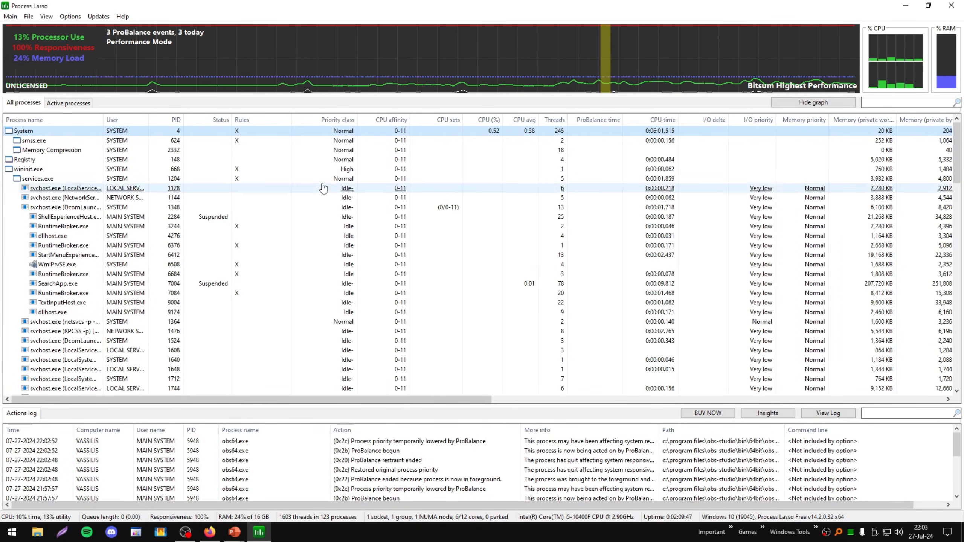
right_click(329, 122)
click(356, 195)
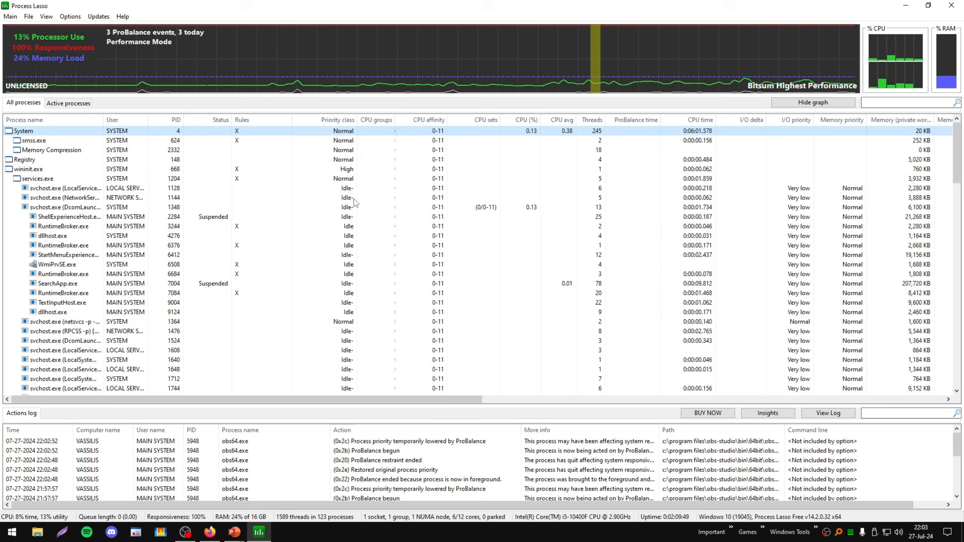
right_click(323, 122)
click(346, 312)
right_click(331, 122)
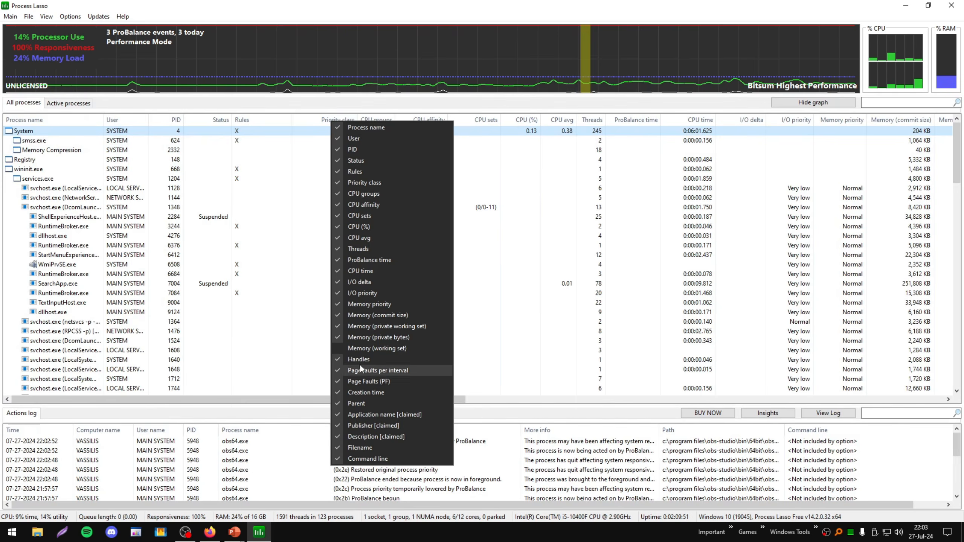
click(376, 350)
right_click(336, 122)
click(643, 237)
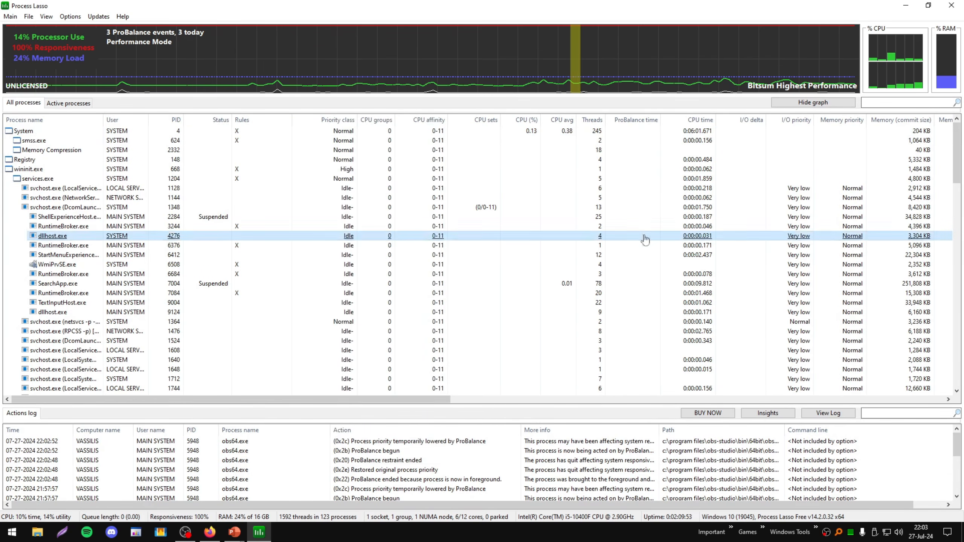
drag(416, 400, 323, 397)
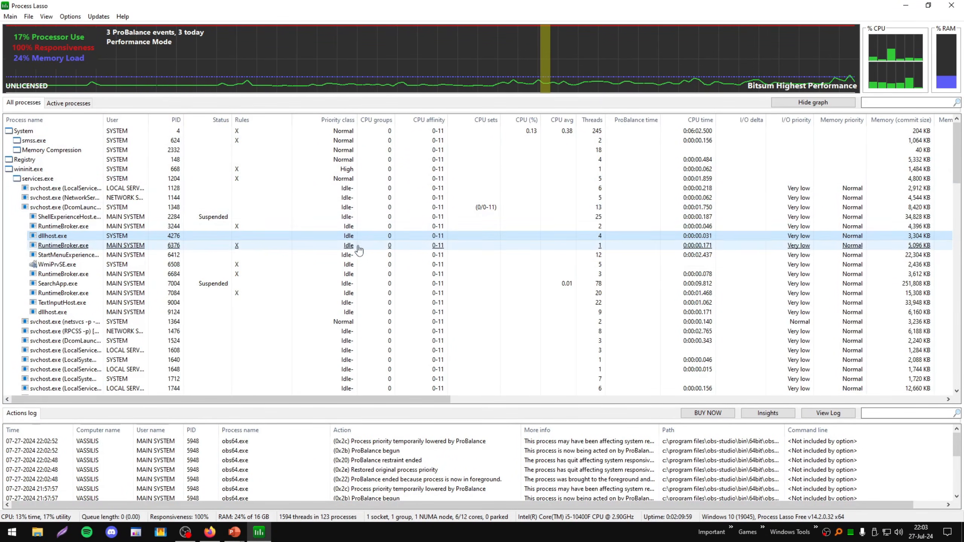
- Select several non-adjacent processes from wininit.exe down to RuntimeBroker.exe and examine the CPU Priority, CPU Affinity, CPU Sets and Efficiency Mode options for the group
click(61, 170)
ctrl+click(50, 179)
ctrl+click(45, 189)
ctrl+click(43, 207)
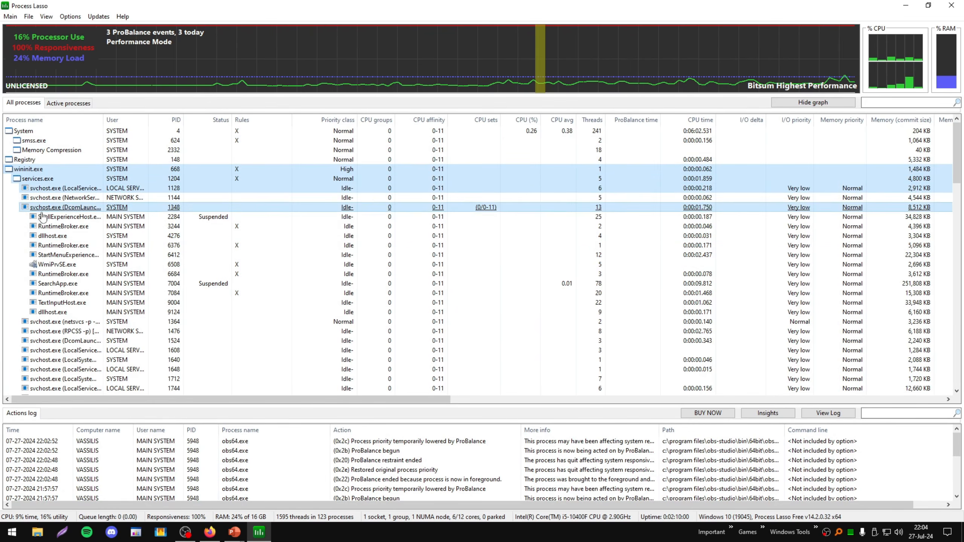
ctrl+click(42, 236)
ctrl+click(46, 256)
ctrl+click(57, 265)
ctrl+click(70, 271)
right_click(151, 178)
mouse_move(228, 183)
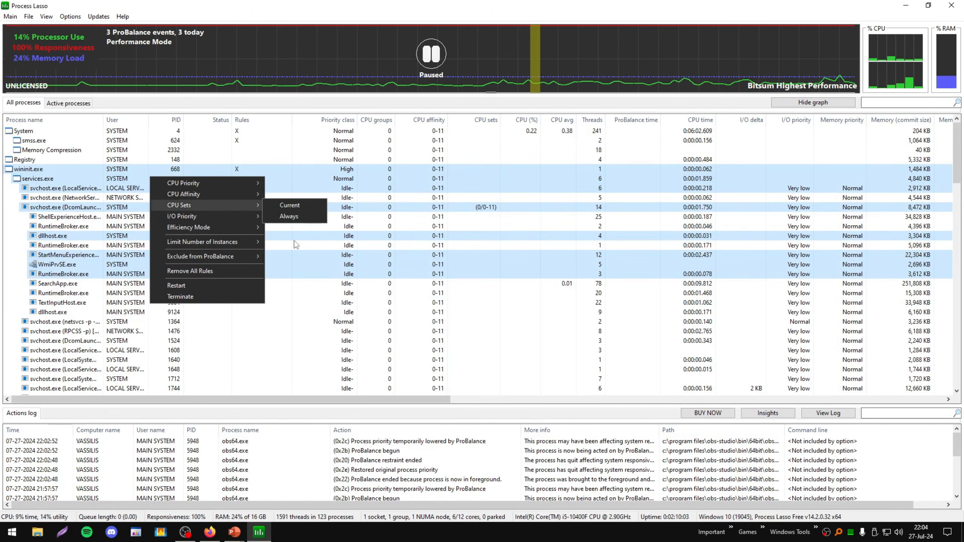
mouse_move(290, 183)
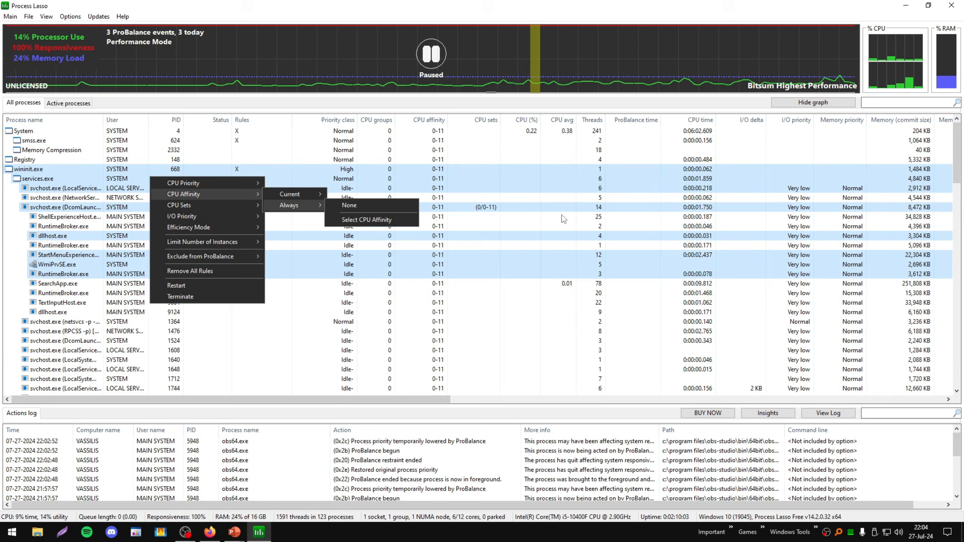
mouse_move(222, 227)
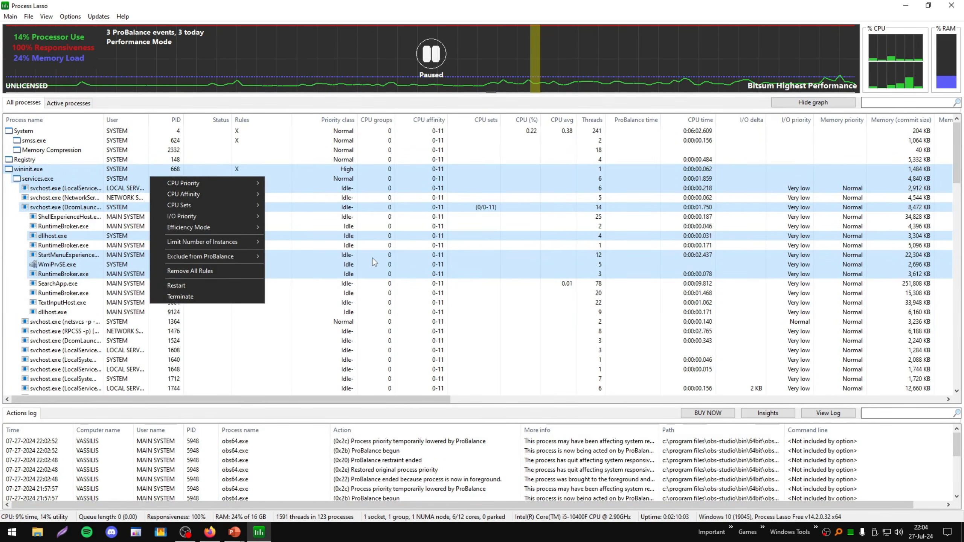
click(327, 198)
- Examine the rule options offered for the single svchost.exe (NetworkService) process
right_click(78, 199)
mouse_move(110, 217)
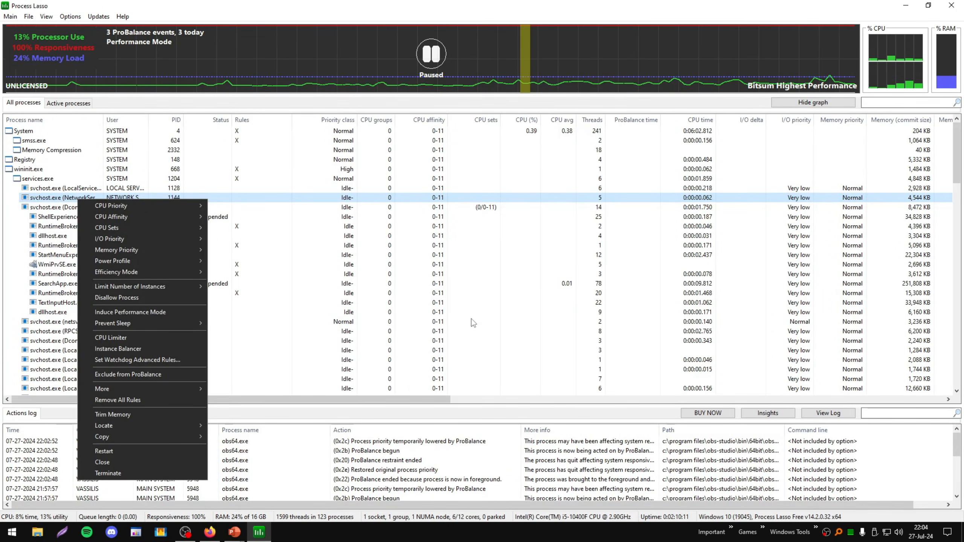
click(262, 194)
- Select the three adjacent svchost.exe processes under services.exe and examine their shared options, including Limit Number of Instances
click(261, 190)
shift+click(263, 208)
right_click(264, 223)
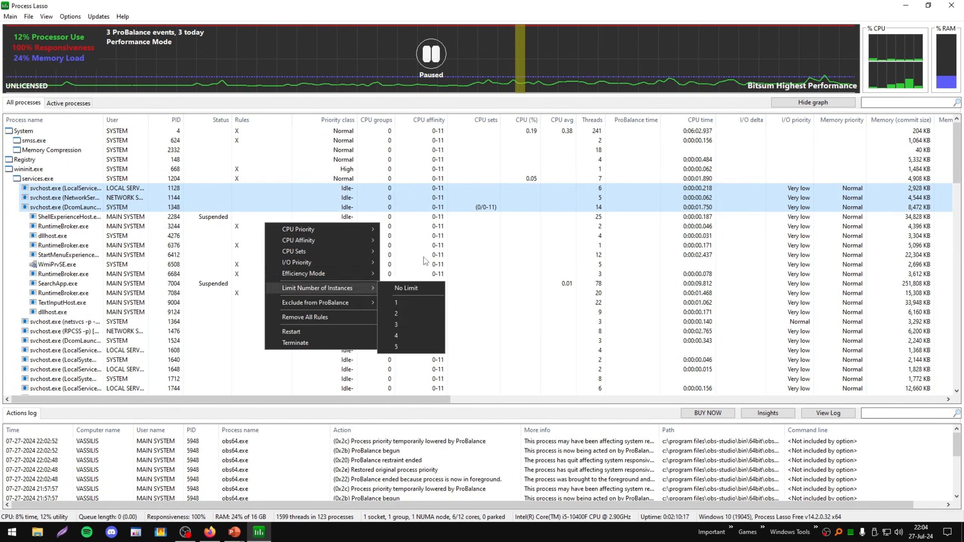
click(236, 227)
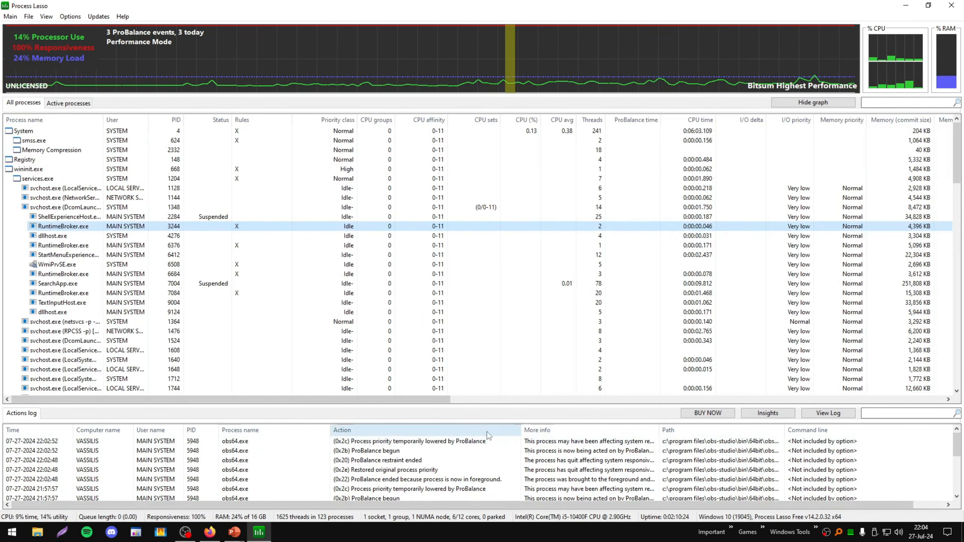
- View the Process Lasso Pro purchase page in the browser, close it and return to Process Lasso
click(701, 413)
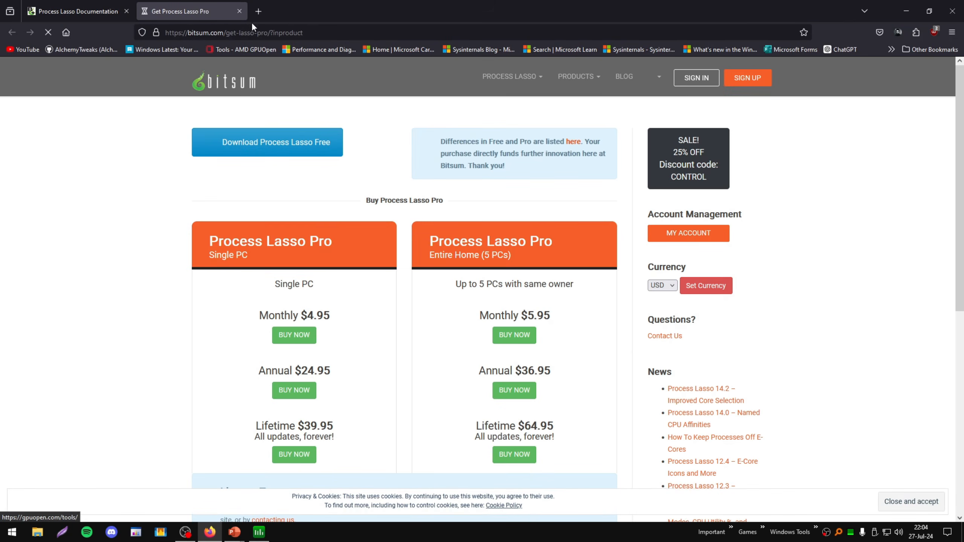
click(239, 12)
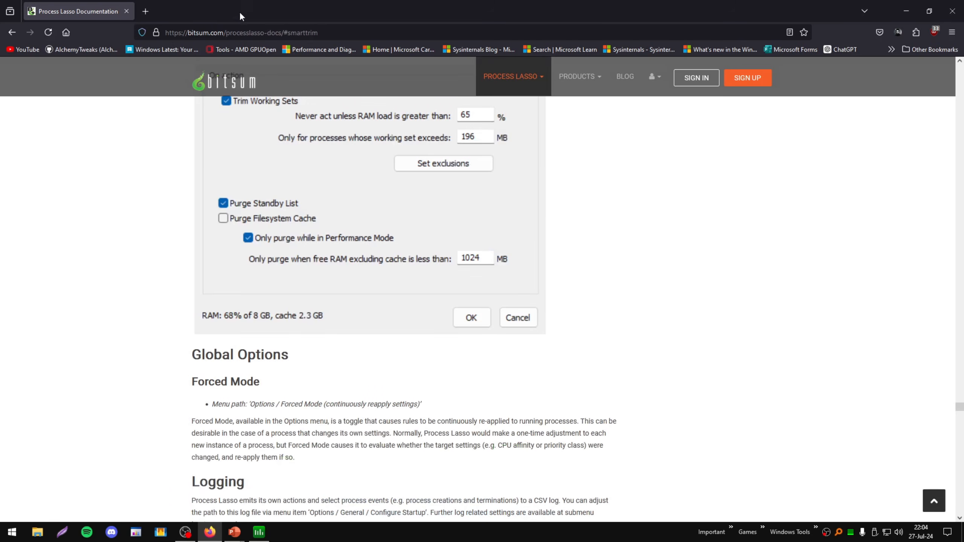
click(258, 533)
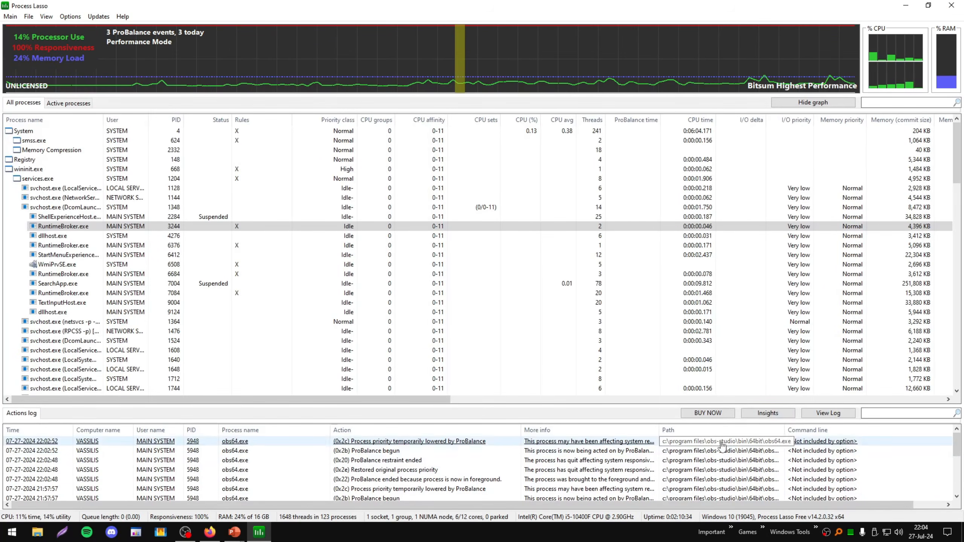
- Check ProBalance Insights and the actions log, widening the log's More info column to read the event details
click(766, 417)
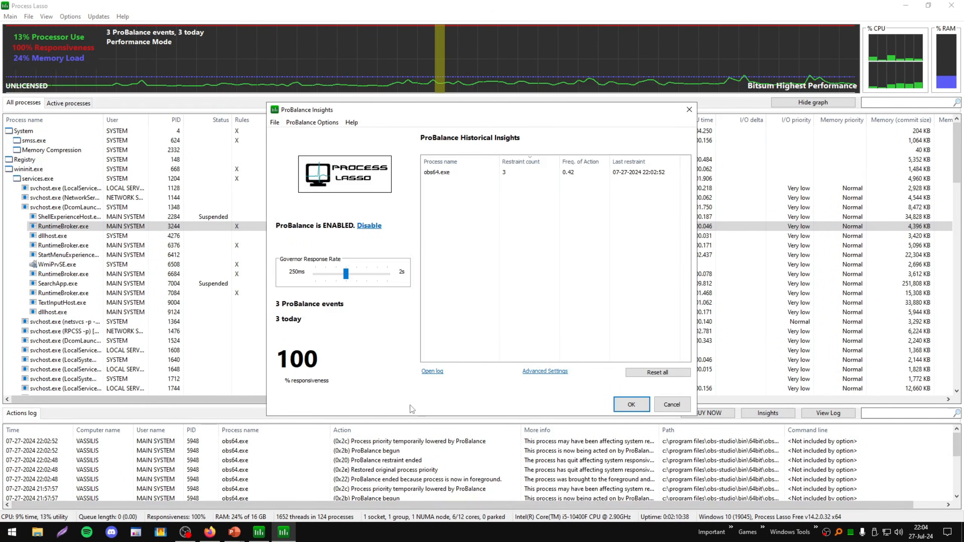
click(433, 371)
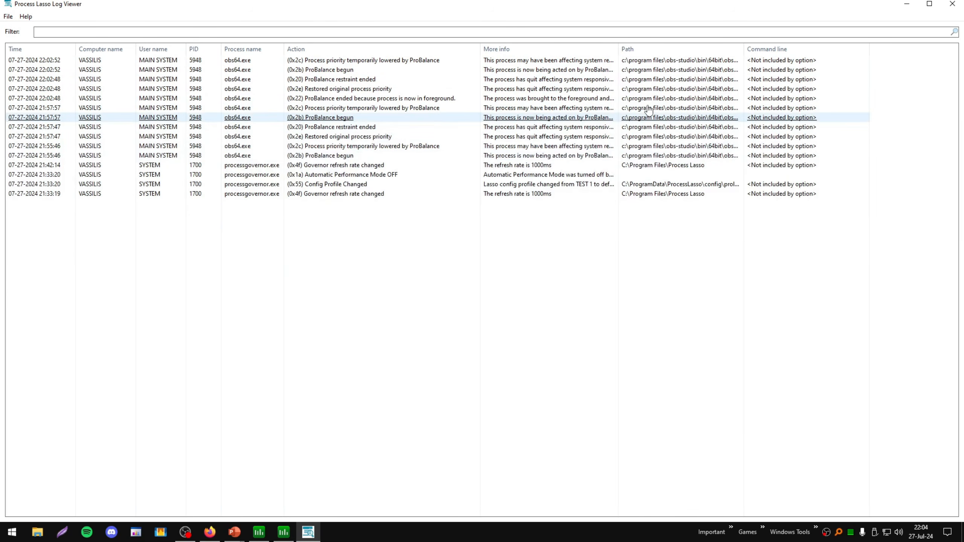
drag(619, 49, 720, 52)
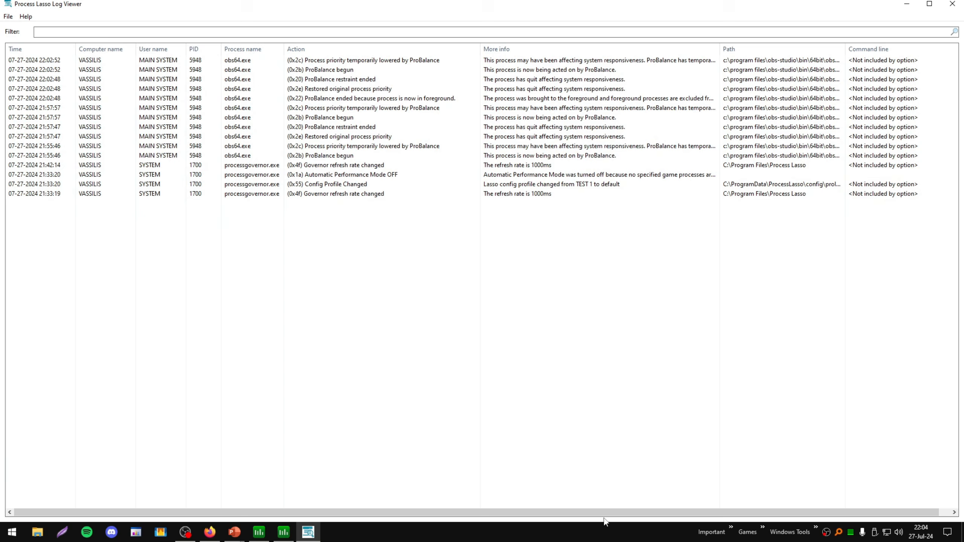
drag(605, 513, 615, 514)
drag(202, 514, 111, 476)
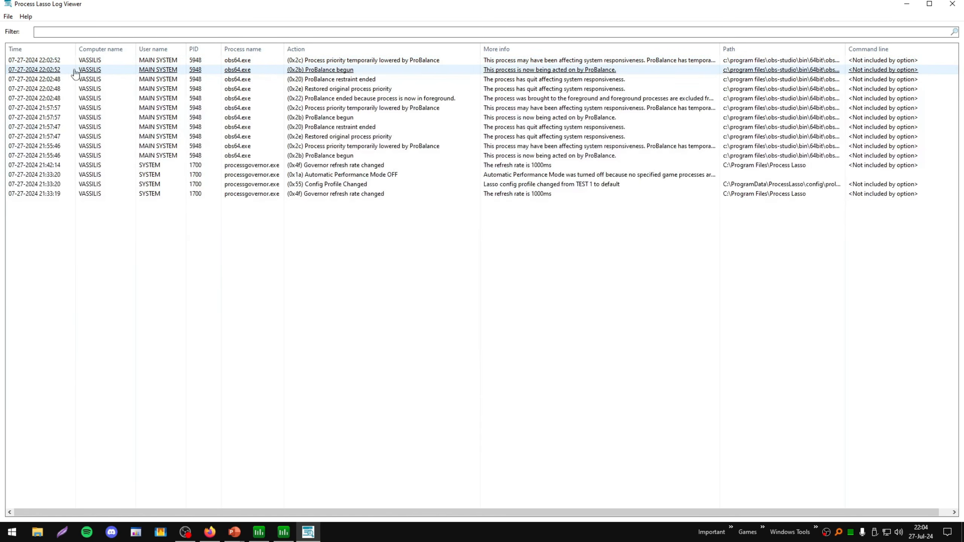
click(97, 63)
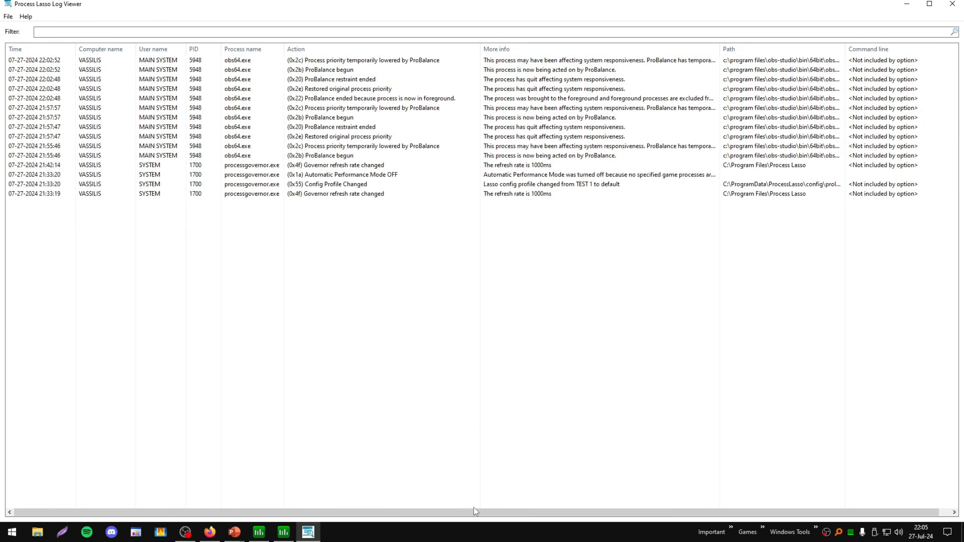
drag(474, 511, 485, 512)
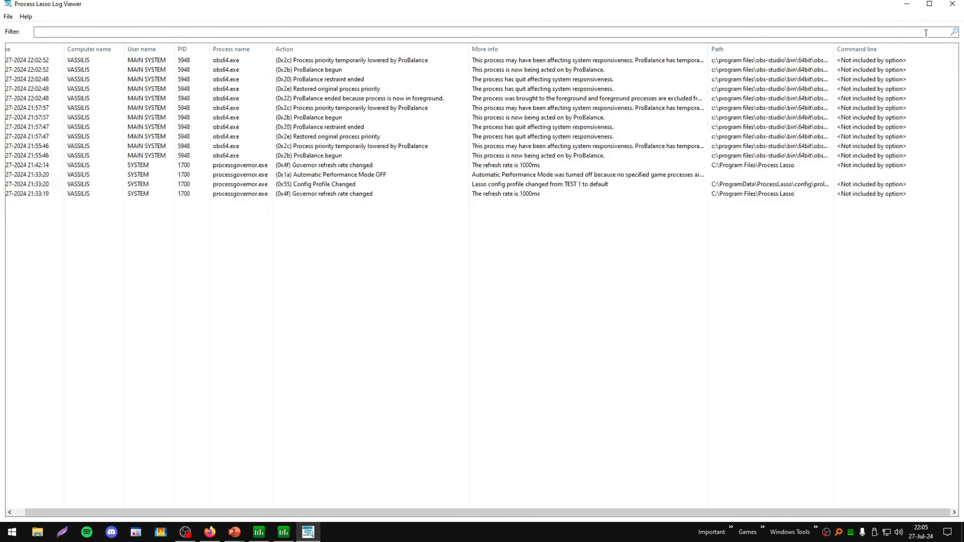
click(952, 4)
click(635, 405)
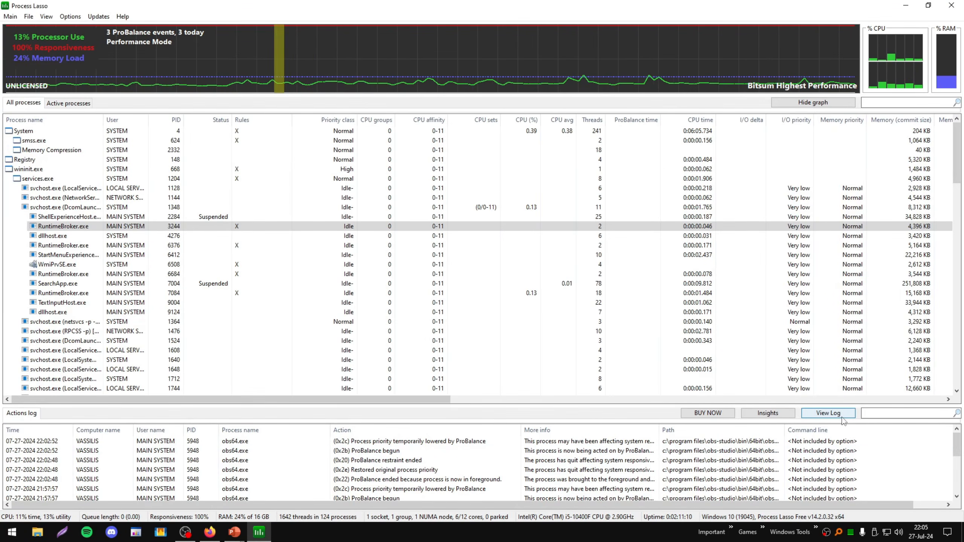
click(841, 416)
click(953, 4)
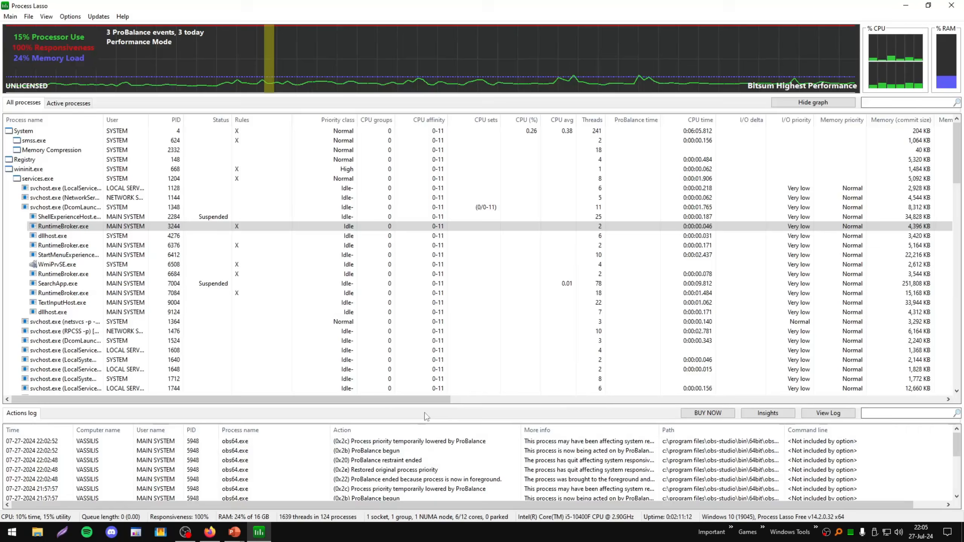
- Enlarge the actions log area and shrink the performance graph to a thin strip
drag(433, 408, 471, 382)
drag(448, 95, 456, 59)
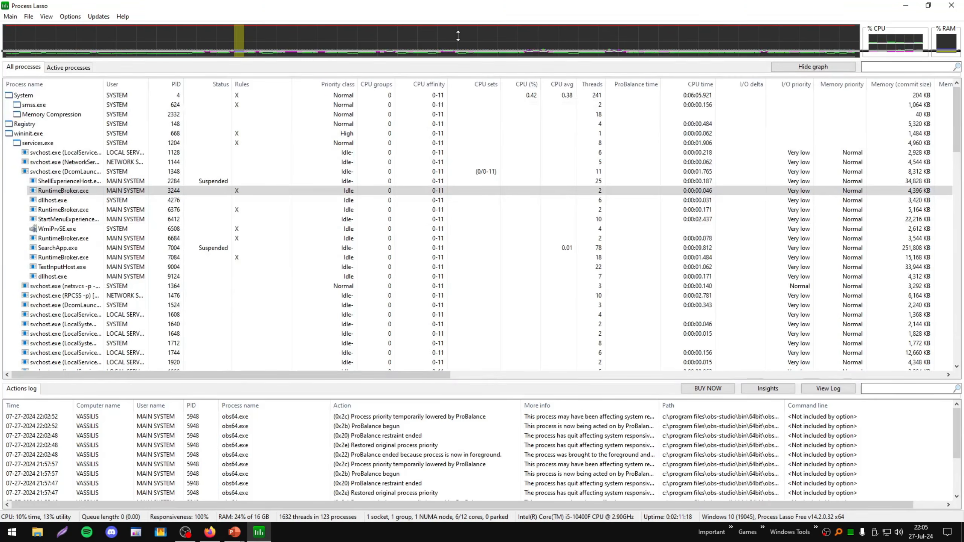
- Toggle dark mode on and off, hiding and restoring the performance graph in between
key(ctrl+d)
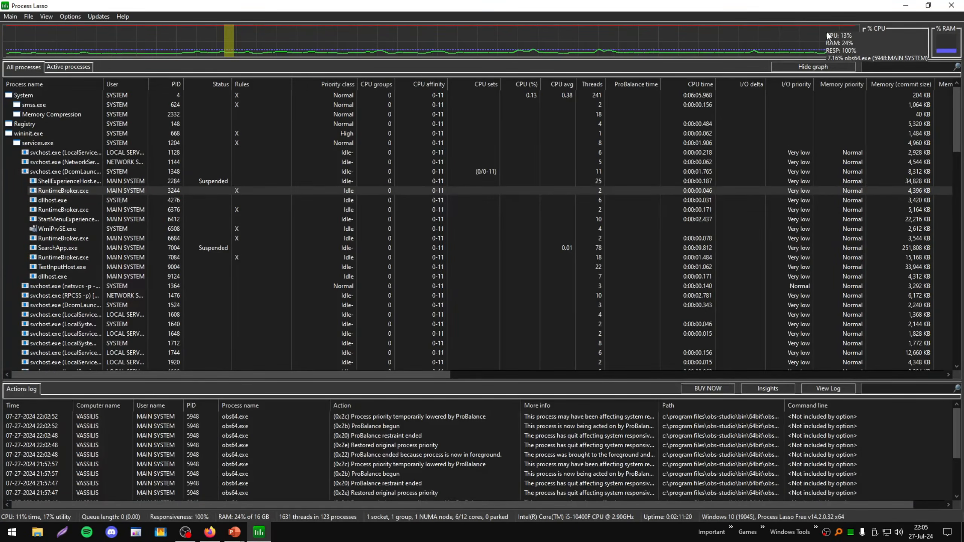
click(812, 66)
click(813, 35)
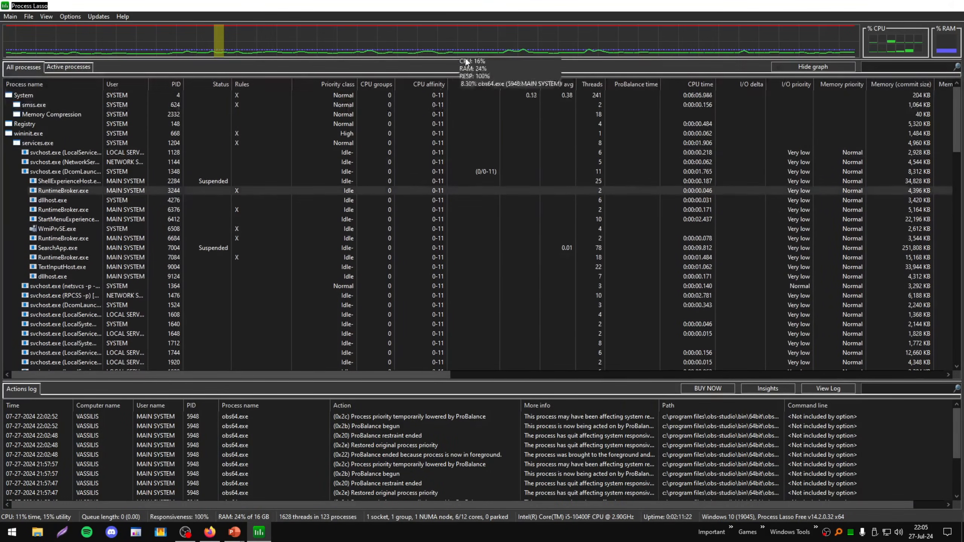
right_click(490, 124)
click(423, 42)
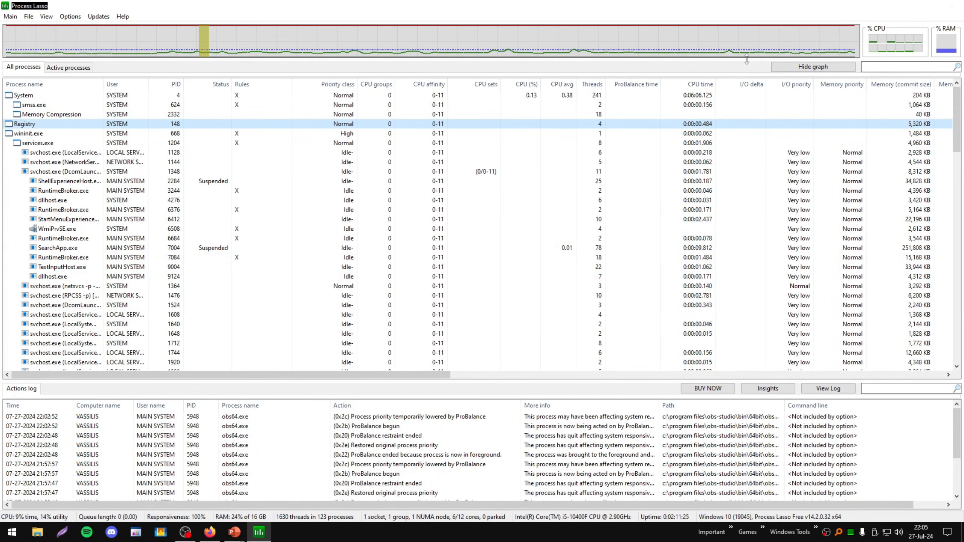
- Enlarge the performance graph to roughly a quarter of the window's height
drag(747, 59, 645, 170)
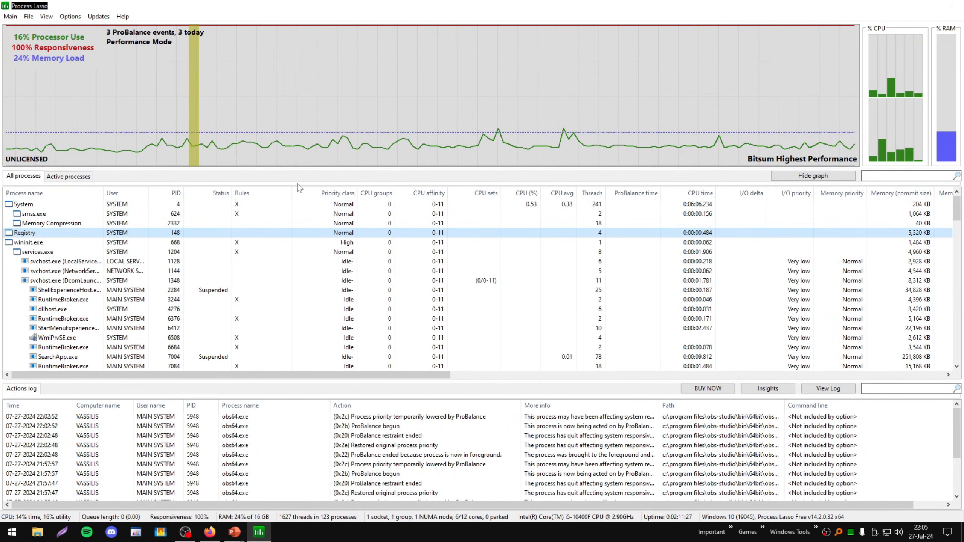
- Shrink the performance graph back to a thin strip so the process list gets more room
drag(451, 169, 436, 91)
click(341, 231)
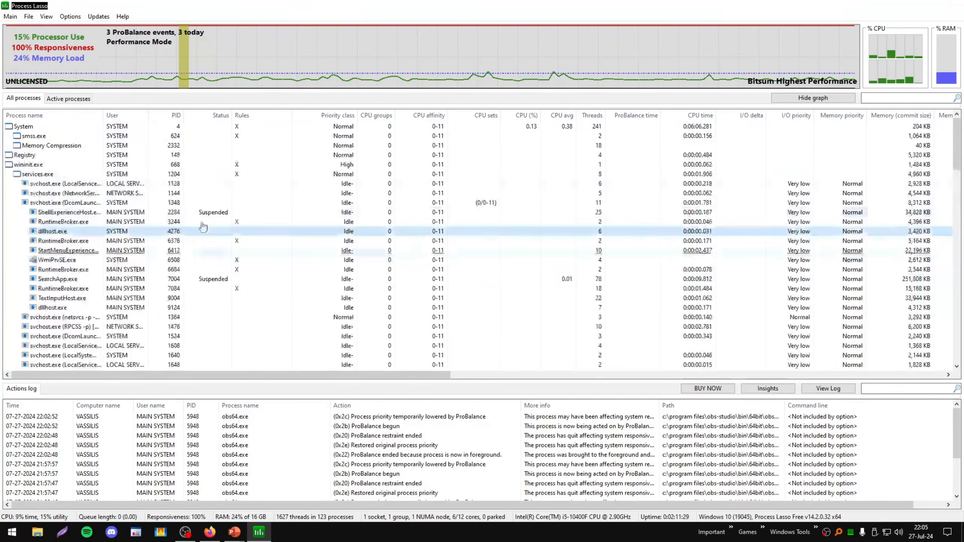
- Hide the Process Lasso window and restore it from its system tray icon
click(10, 16)
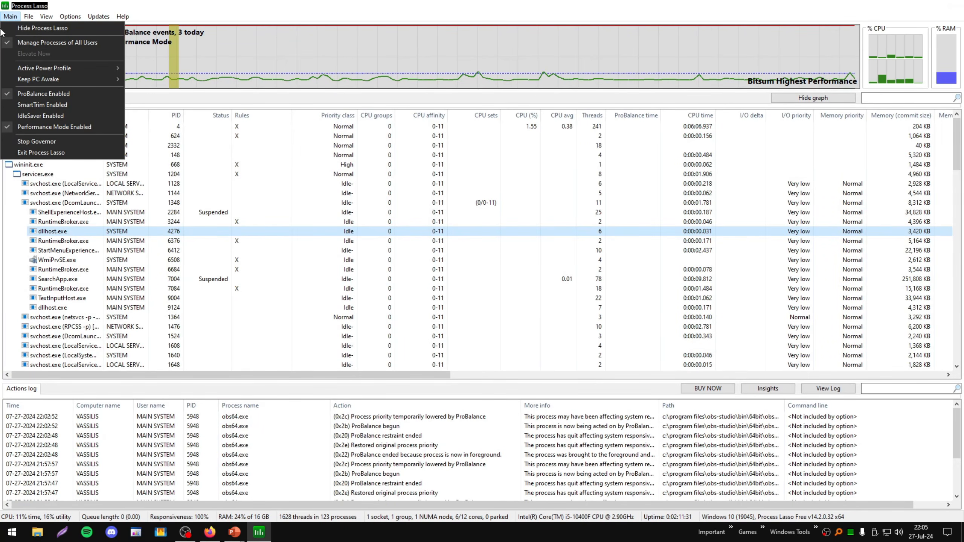
click(67, 28)
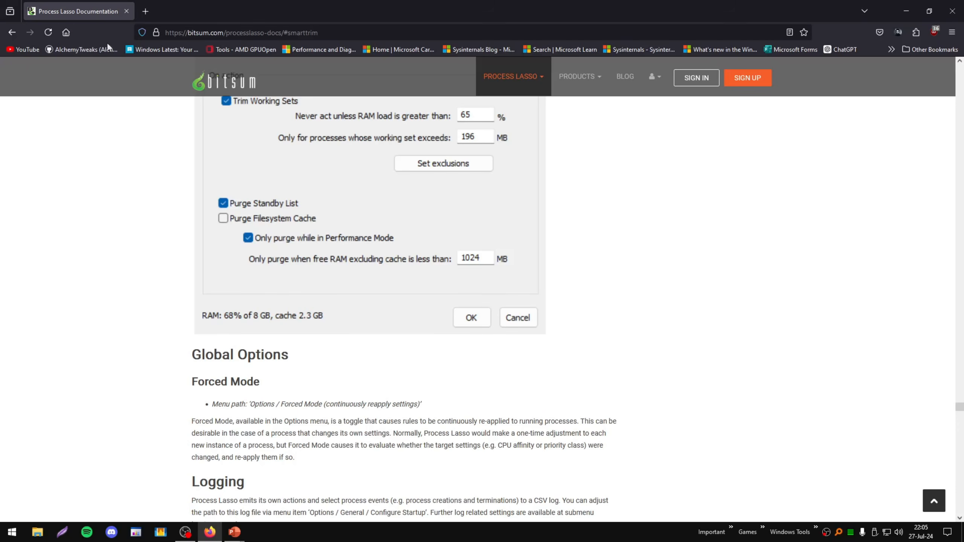
click(851, 533)
- Review the available active power profiles and set Keep PC Awake to Indefinitely
click(10, 16)
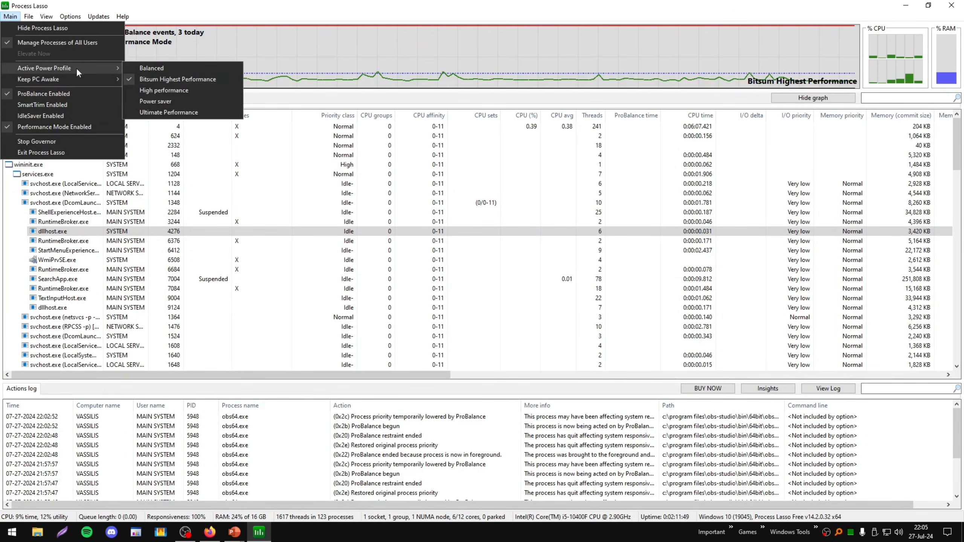
mouse_move(76, 68)
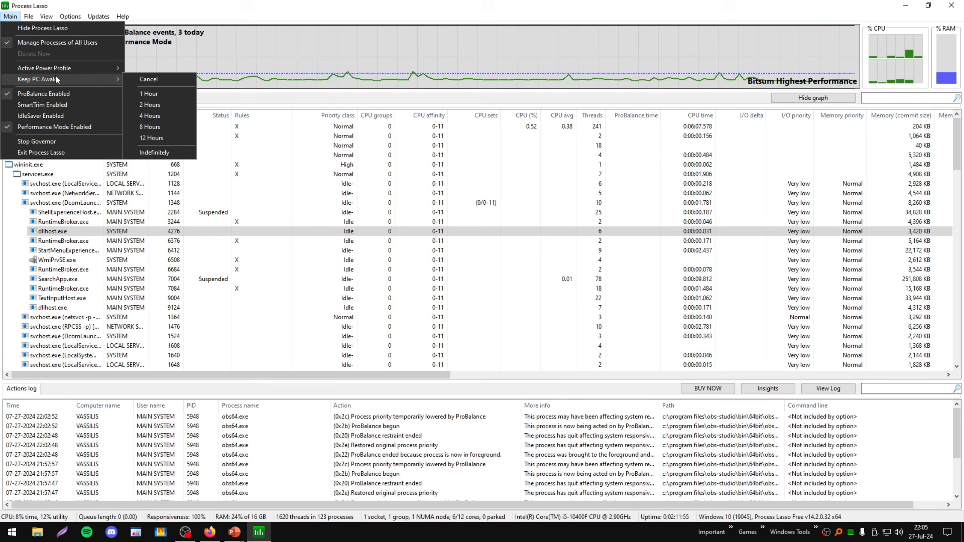
click(154, 152)
- Switch Performance Mode off and back on
click(10, 17)
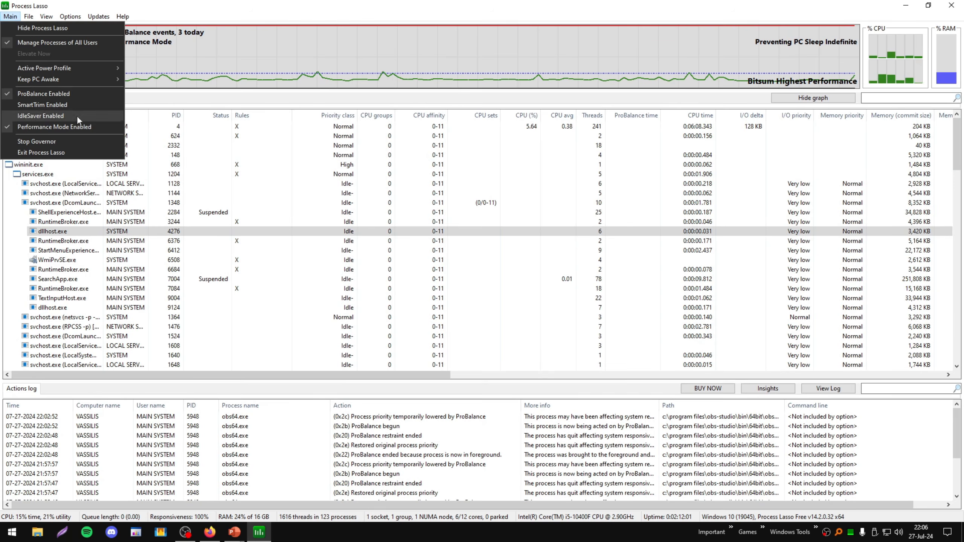
mouse_move(96, 85)
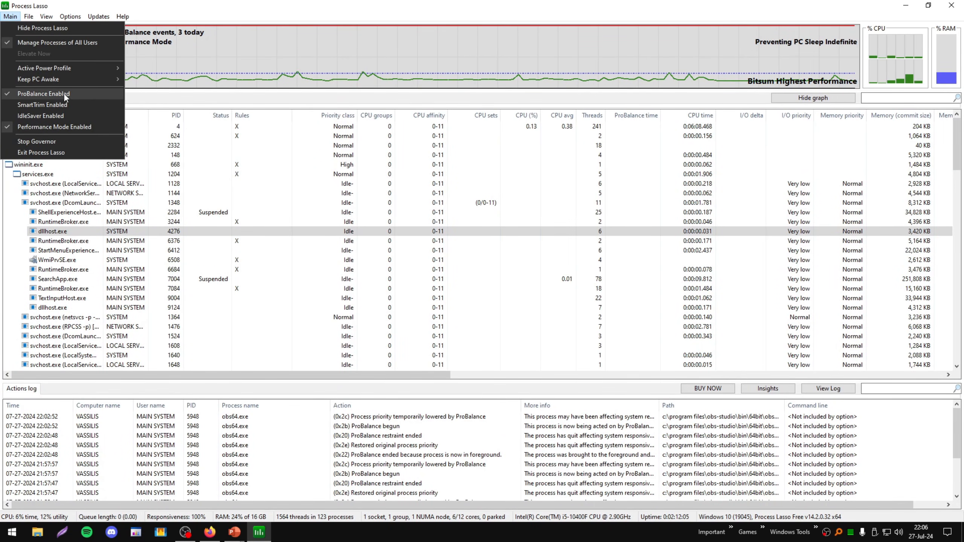
click(86, 128)
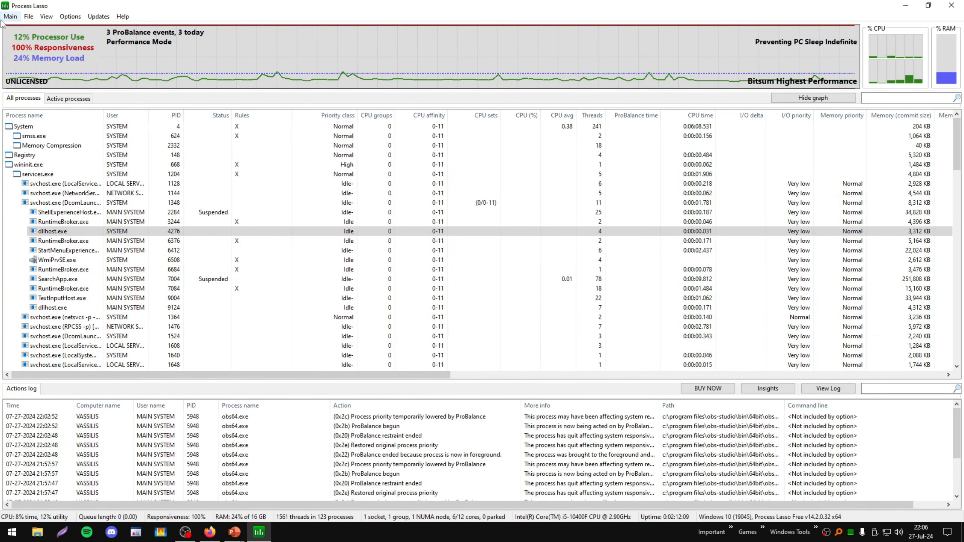
click(10, 16)
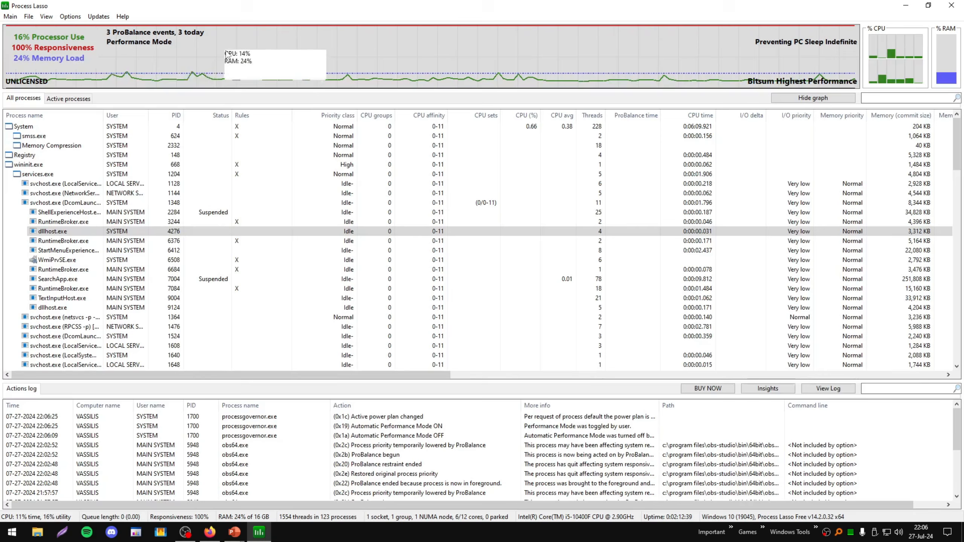
- Exit Process Lasso and agree to stop its background core engine as well
click(10, 16)
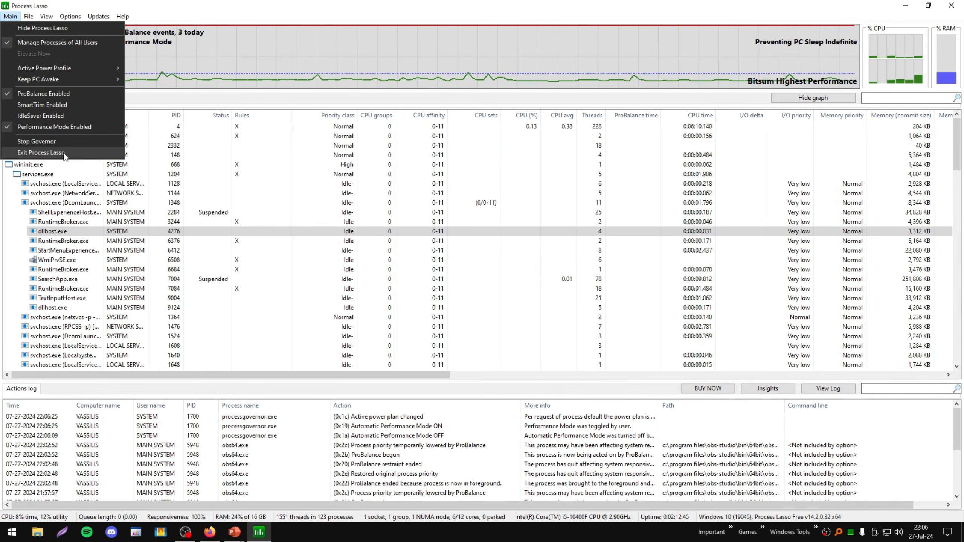
click(41, 152)
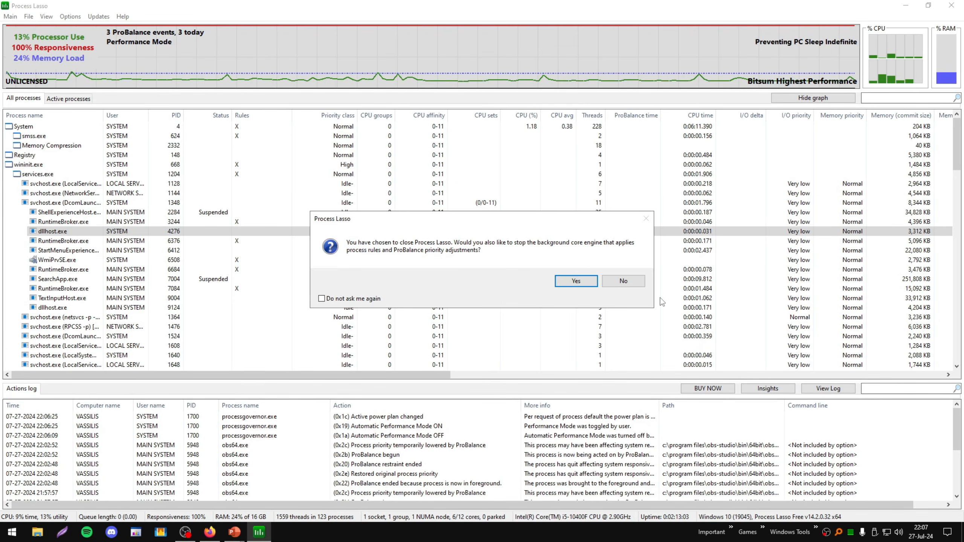
click(574, 283)
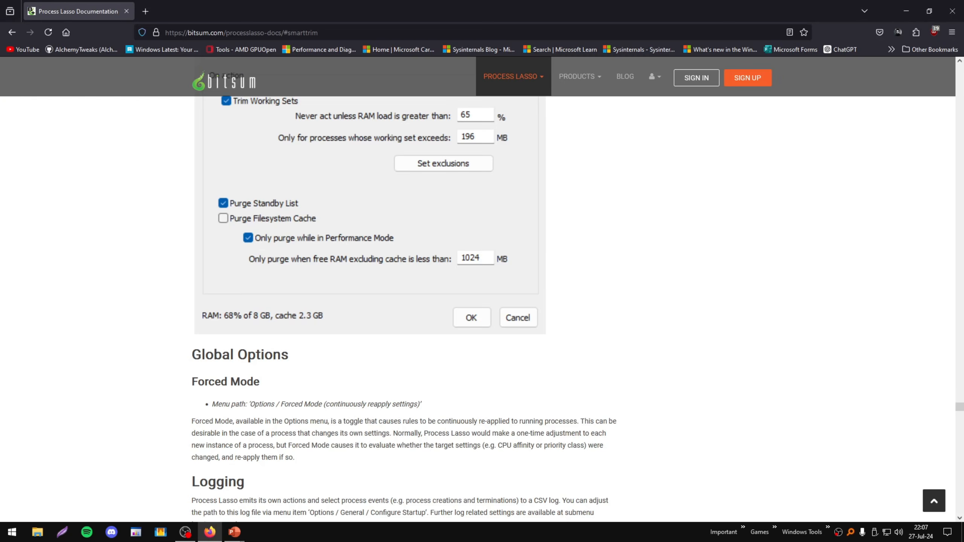
- Check the running processes in Task Manager for any remaining Process Lasso entries, and close Task Manager
right_click(479, 532)
click(508, 491)
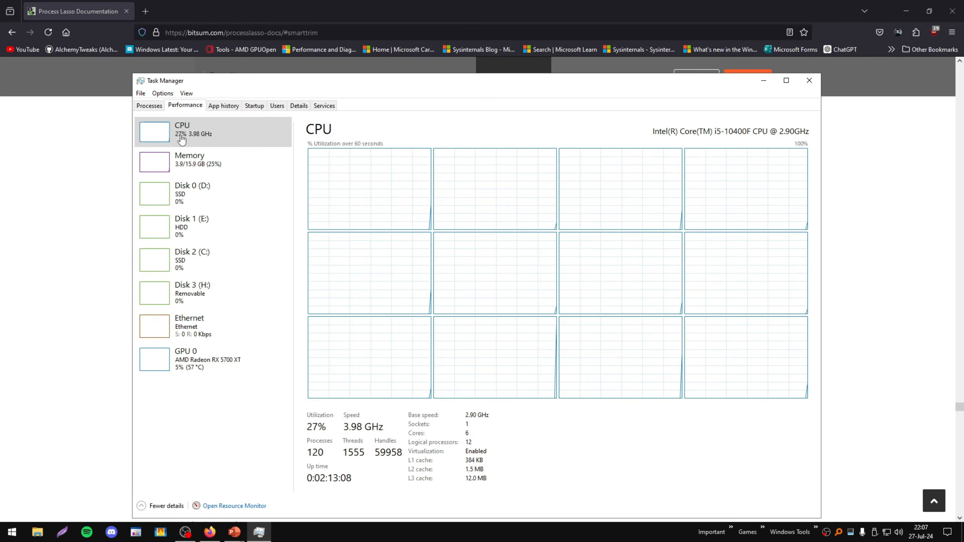
click(161, 108)
scroll(189, 240, down, 5)
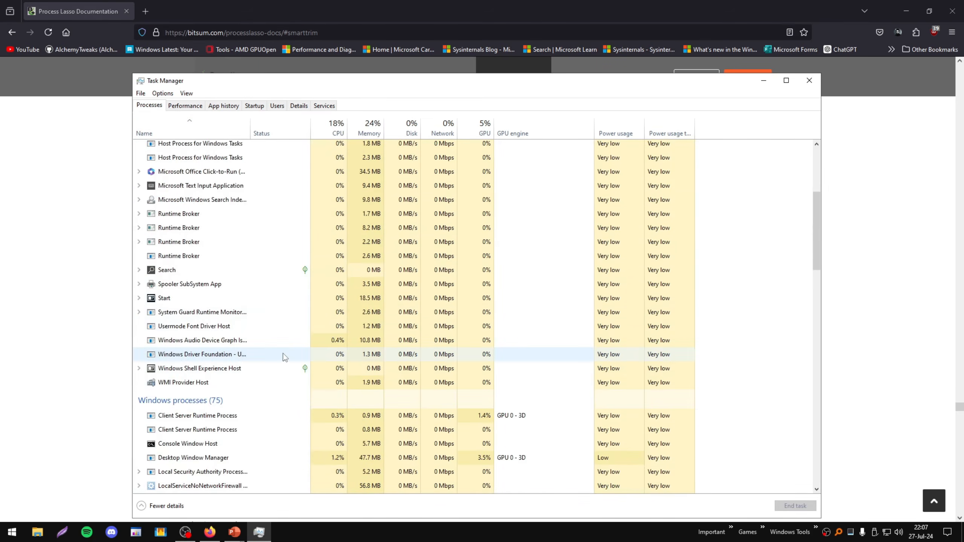
scroll(284, 304, up, 2)
scroll(285, 417, up, 2)
scroll(260, 494, down, 3)
scroll(243, 409, up, 2)
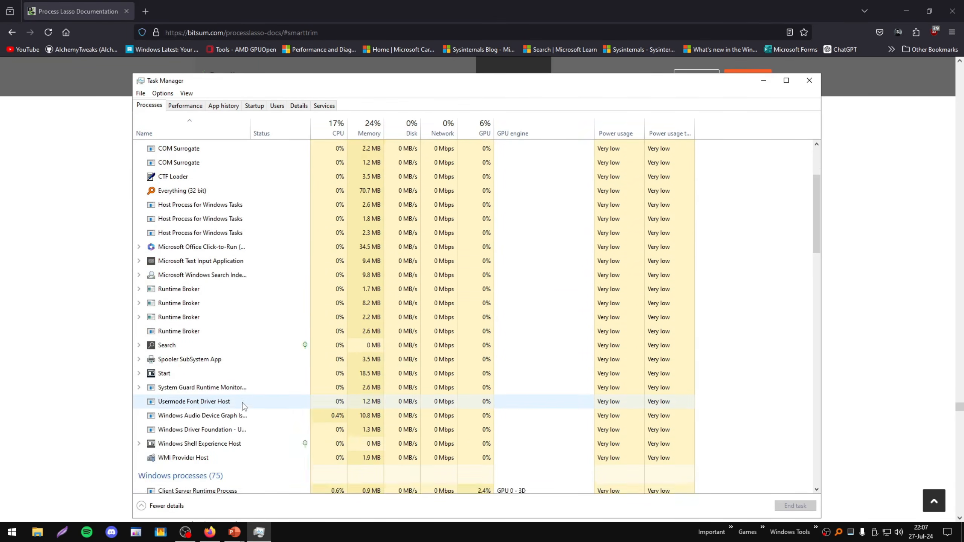
scroll(250, 372, down, 2)
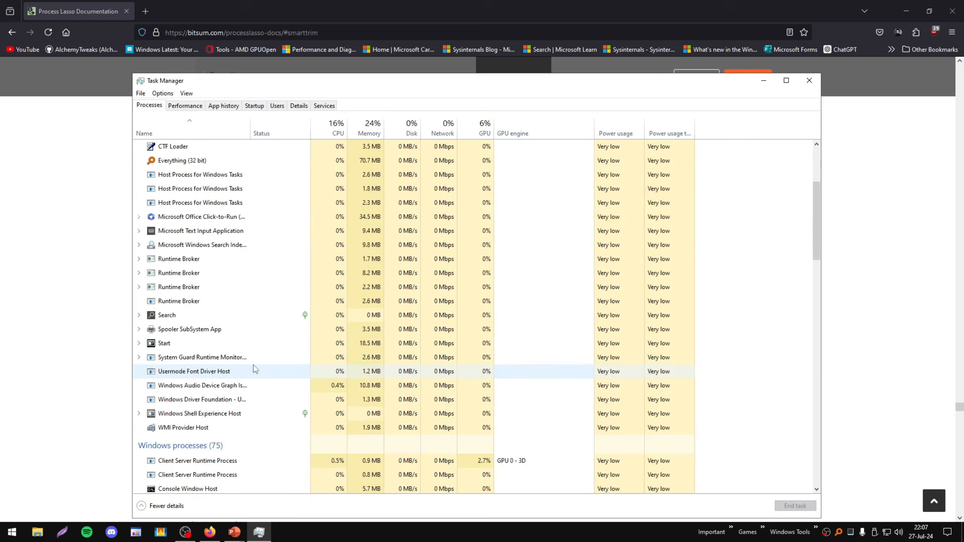
click(814, 82)
- Try to find Process Lasso through Windows search
key(super)
text(process)
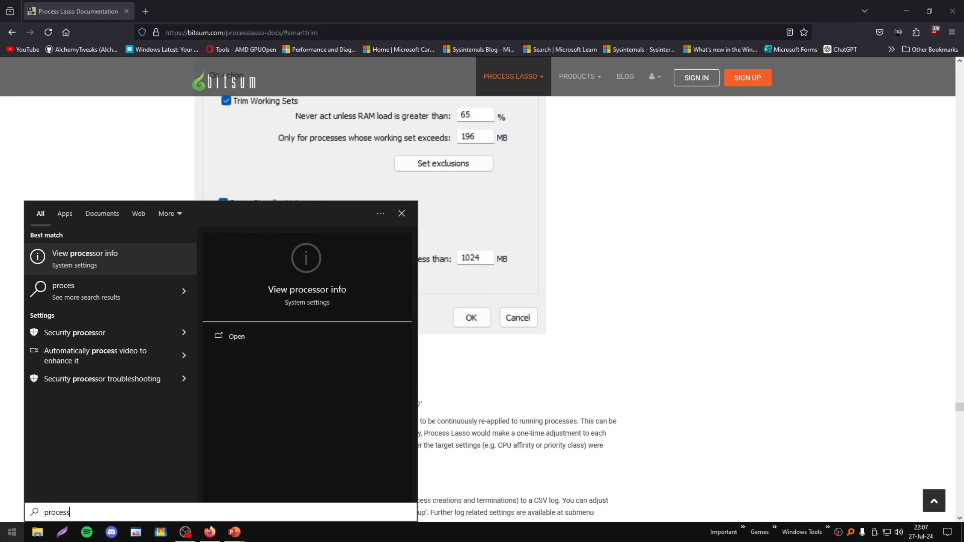
text( laso)
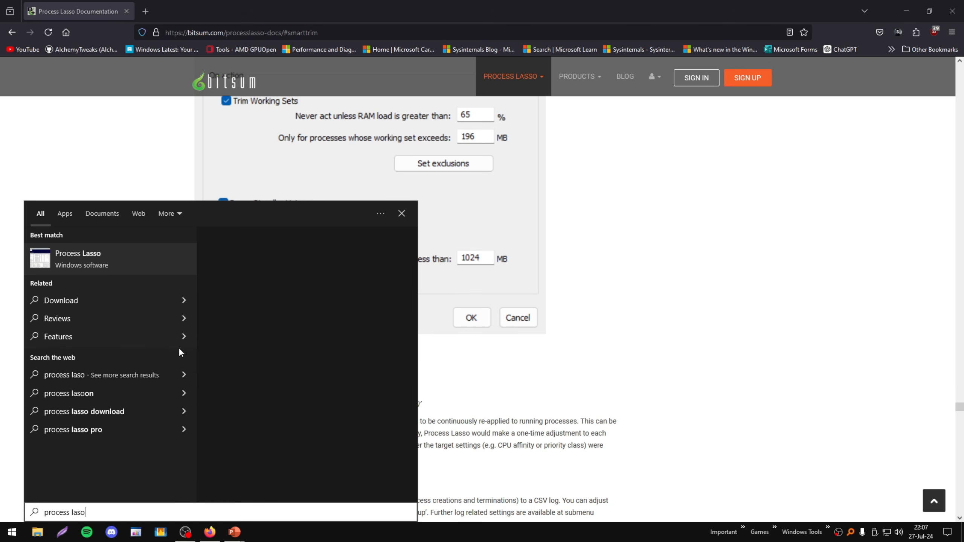
click(436, 366)
click(9, 531)
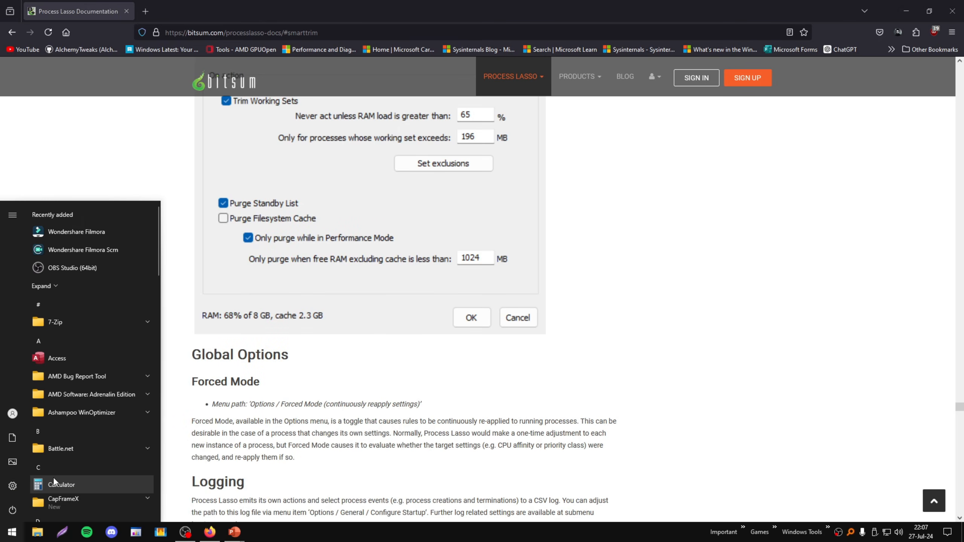
text(process lasso)
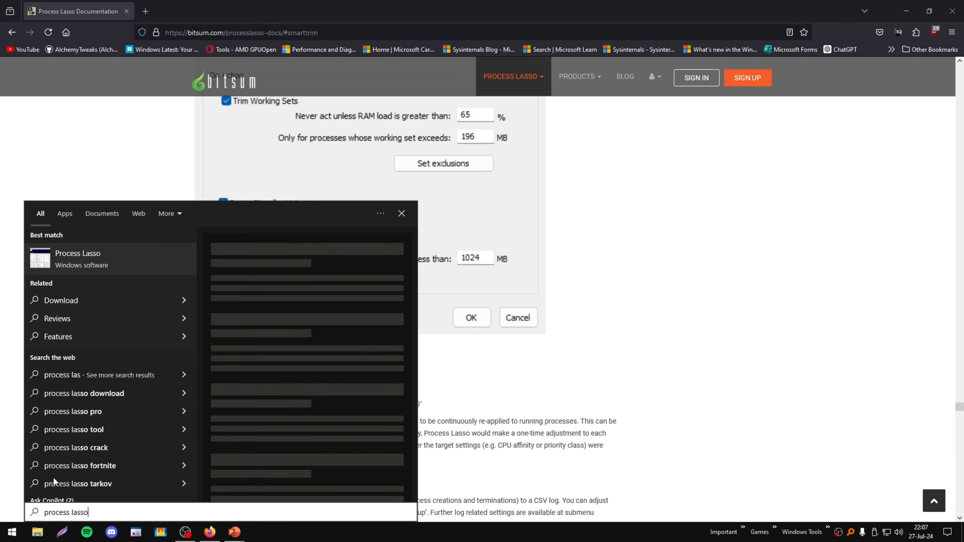
scroll(140, 348, down, 3)
click(95, 165)
- Launch Process Lasso from its folder in the Windows Start list of installed programs
click(11, 532)
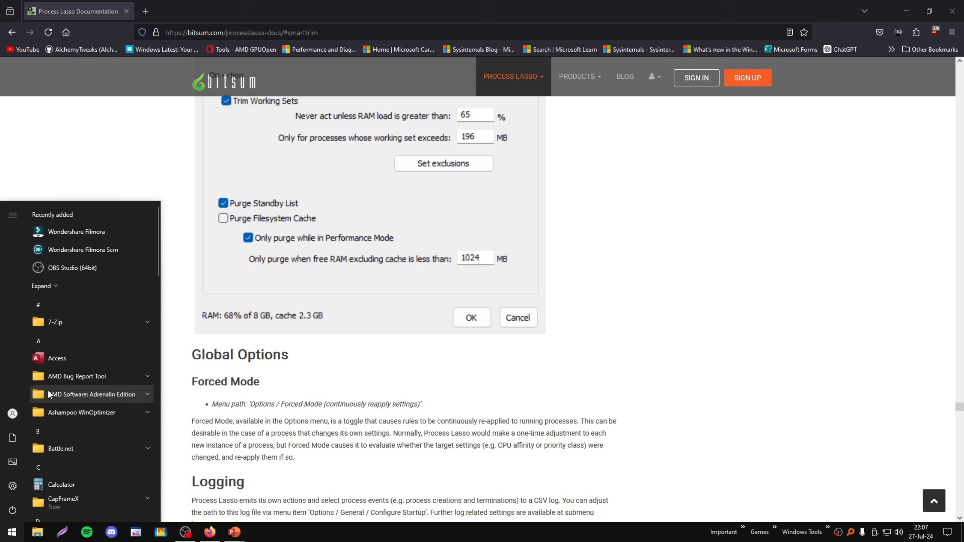
scroll(88, 354, down, 10)
scroll(88, 353, down, 5)
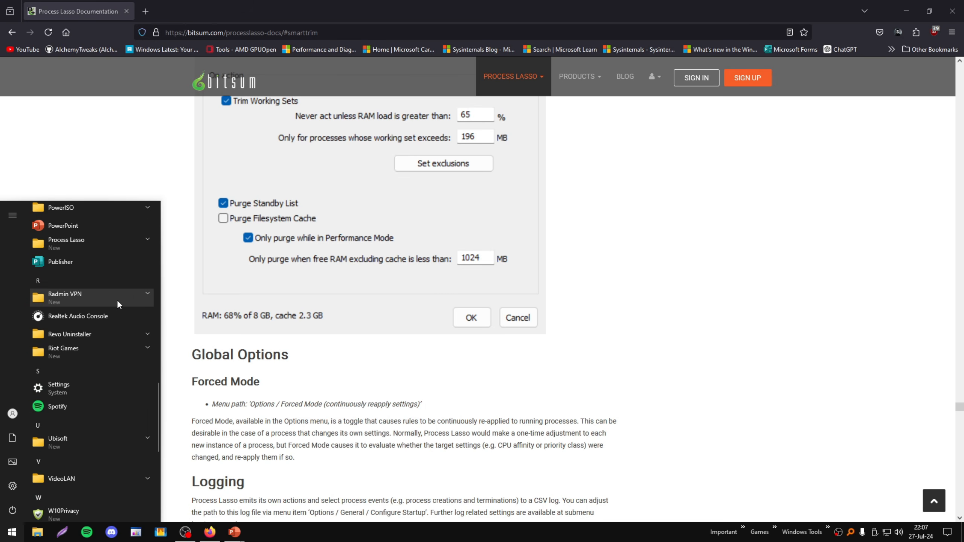
click(109, 244)
click(82, 261)
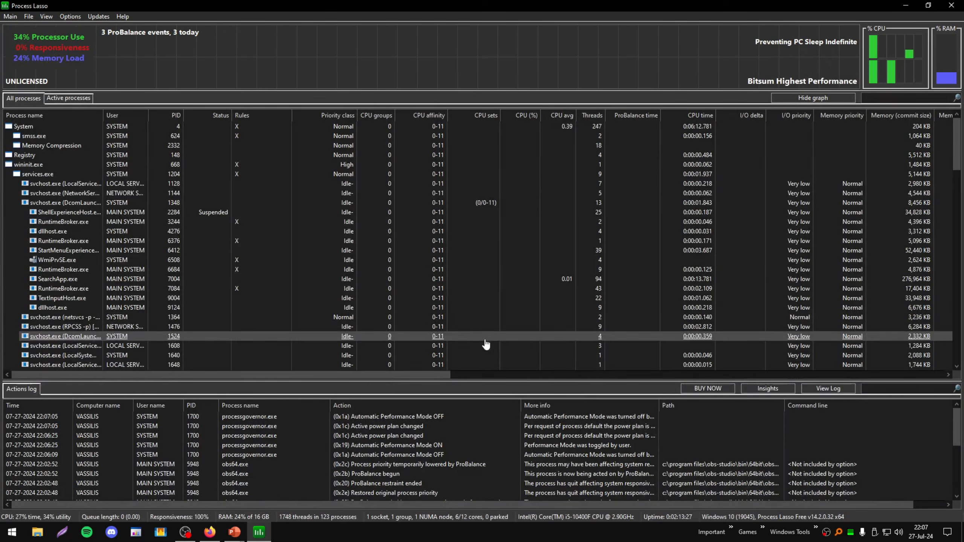
click(10, 16)
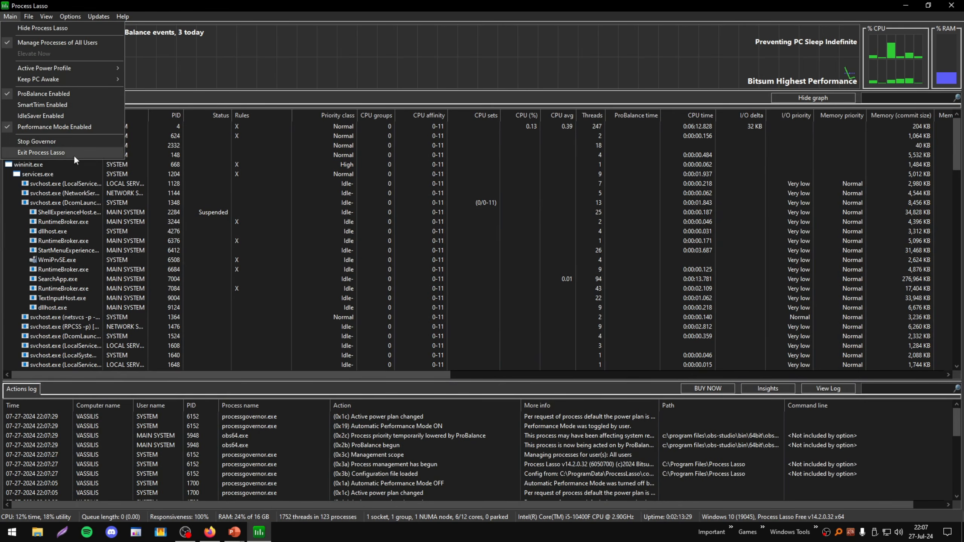
click(462, 69)
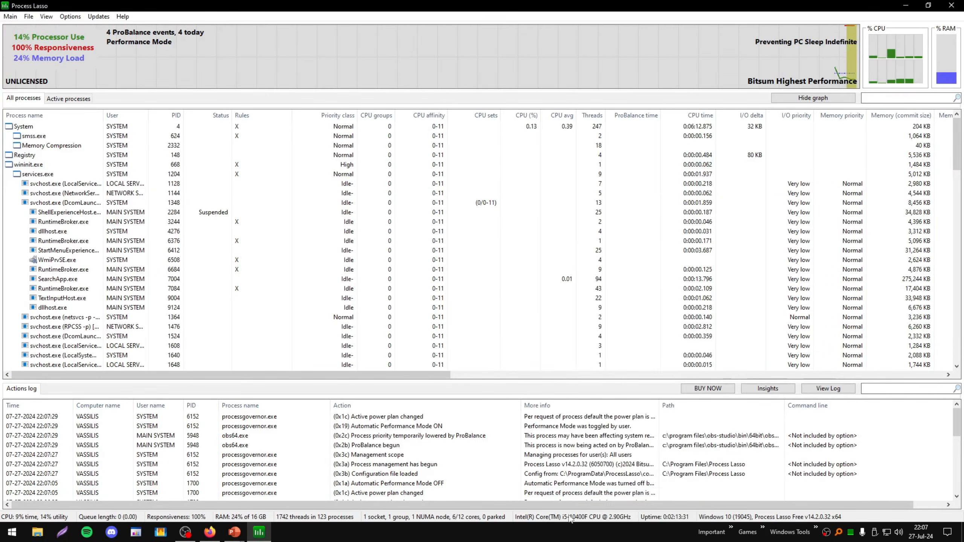
- Check the background processes in Task Manager for the Process Lasso core engine and session agent, and close Task Manager
right_click(551, 533)
click(577, 487)
click(157, 106)
drag(213, 81, 275, 67)
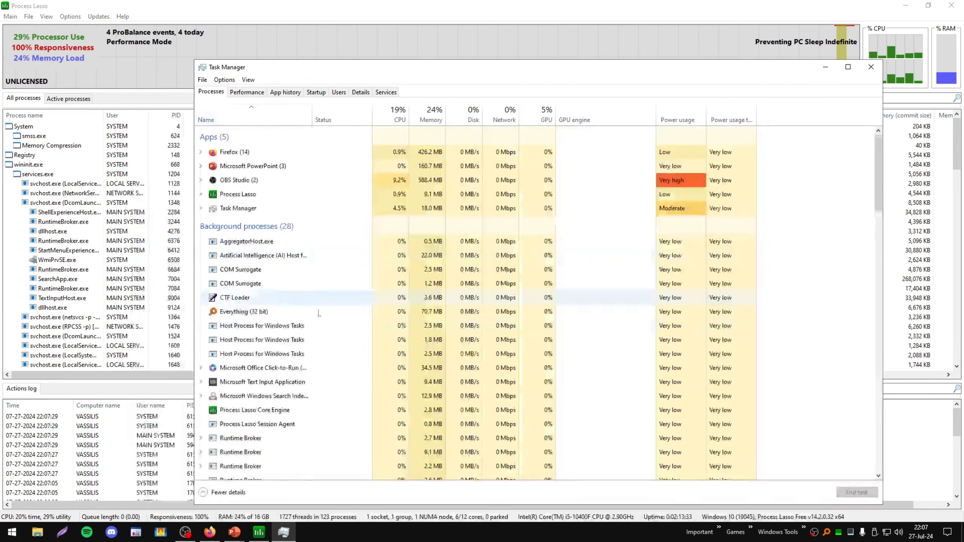
scroll(353, 323, down, 3)
scroll(279, 313, down, 2)
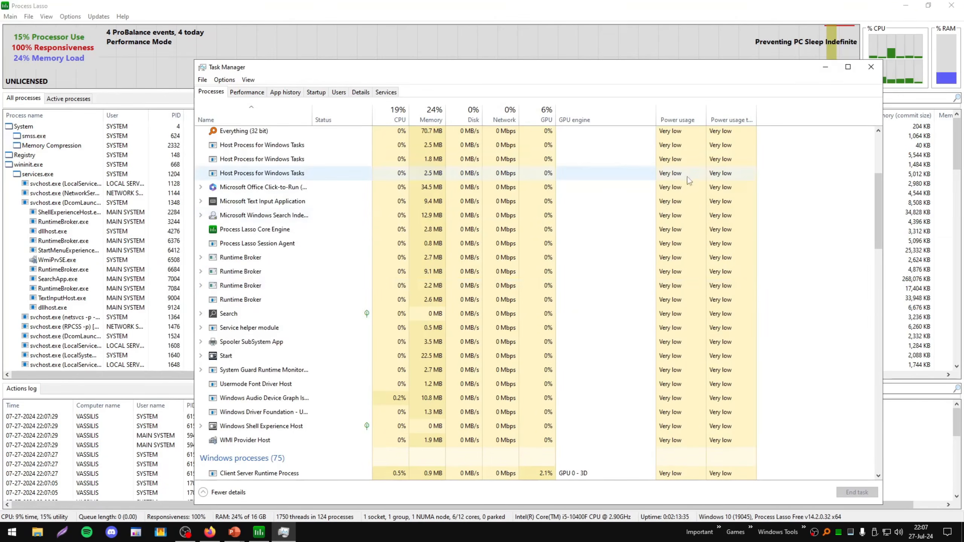
click(871, 66)
- Create a new config profile named TEST 2 without using the current settings
click(11, 17)
mouse_move(28, 16)
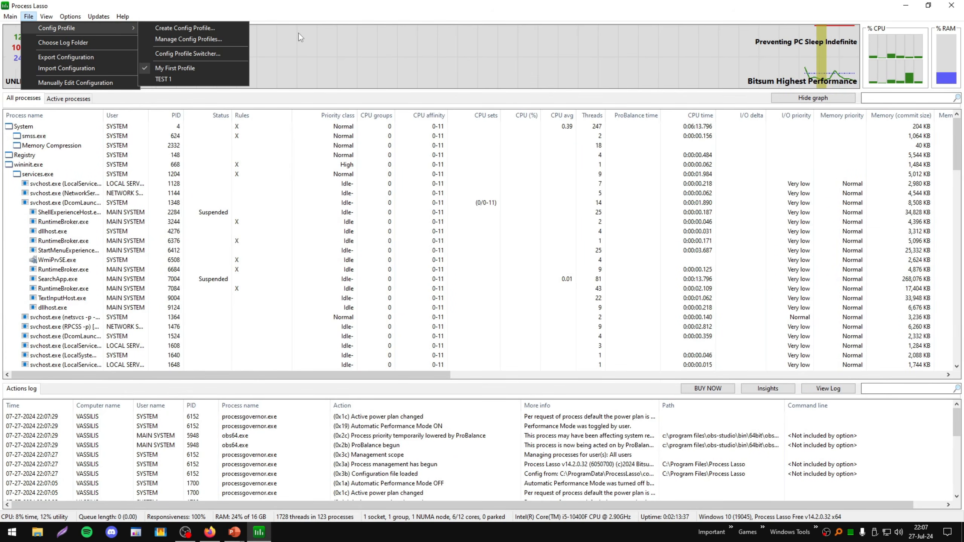
mouse_move(133, 27)
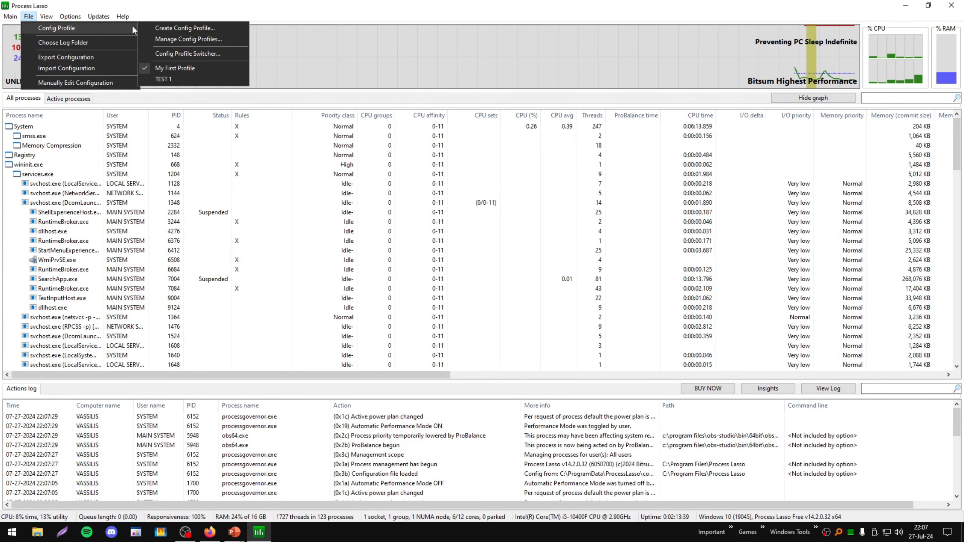
click(216, 30)
text(TEST)
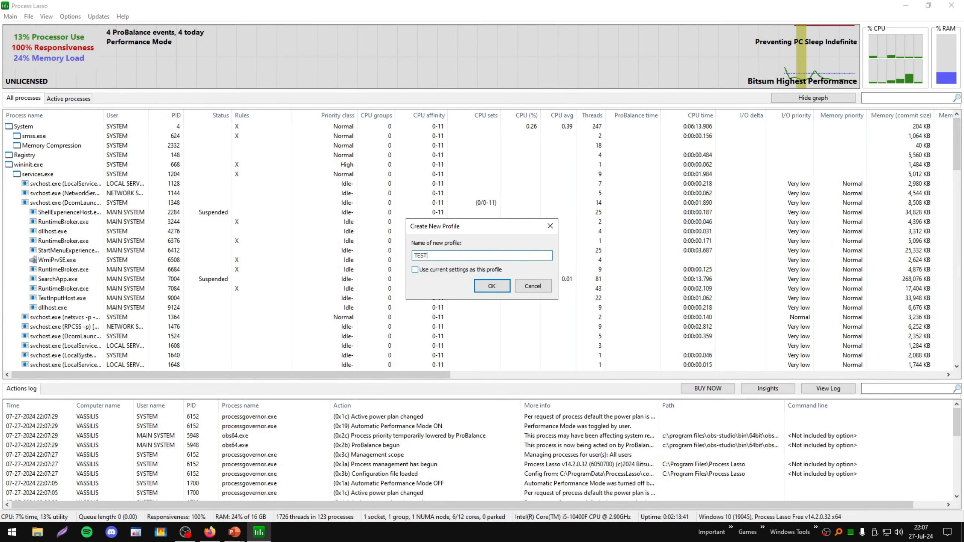
text( 2)
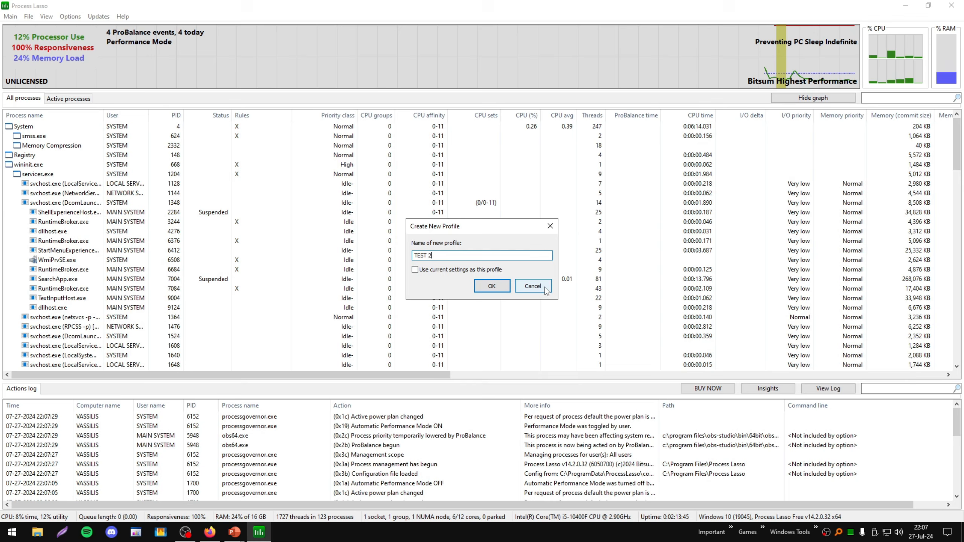
click(492, 286)
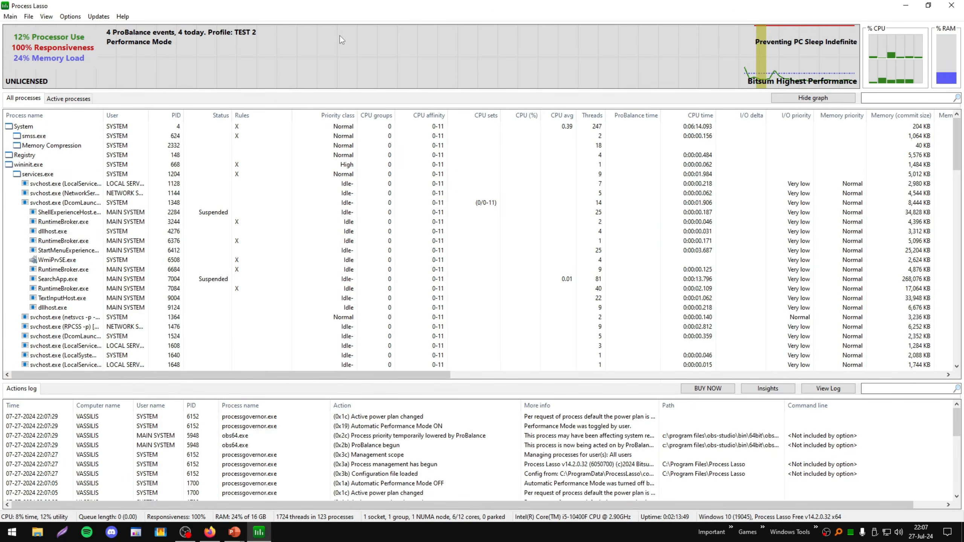
click(46, 16)
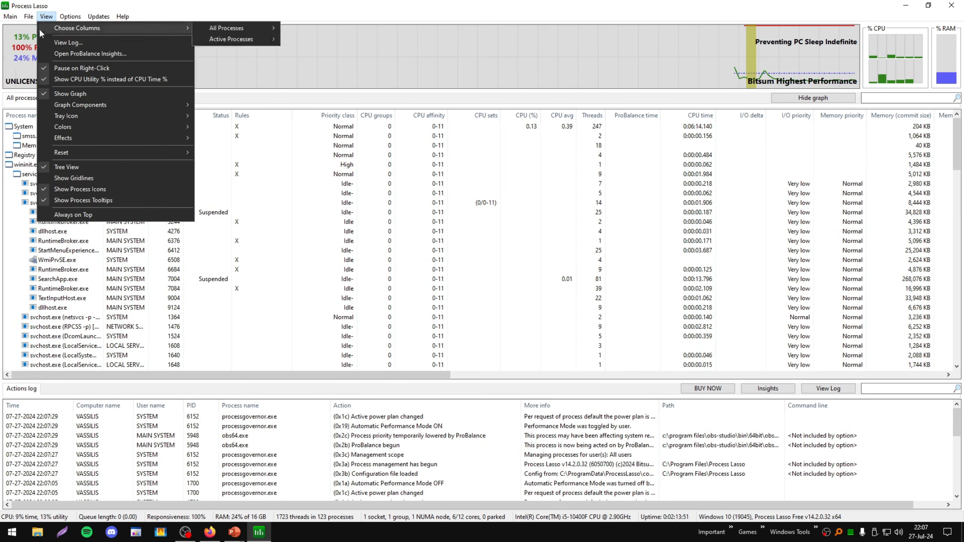
mouse_move(76, 28)
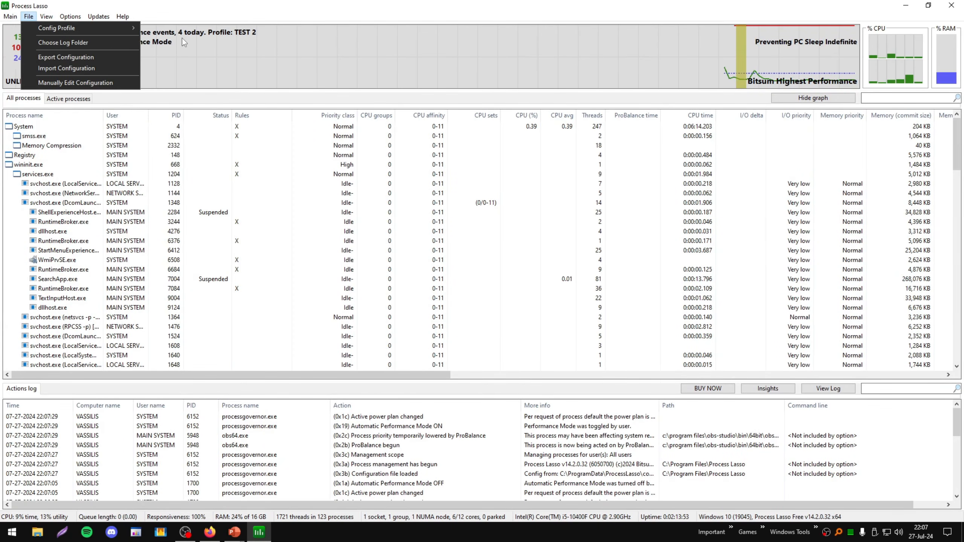
click(228, 38)
click(590, 206)
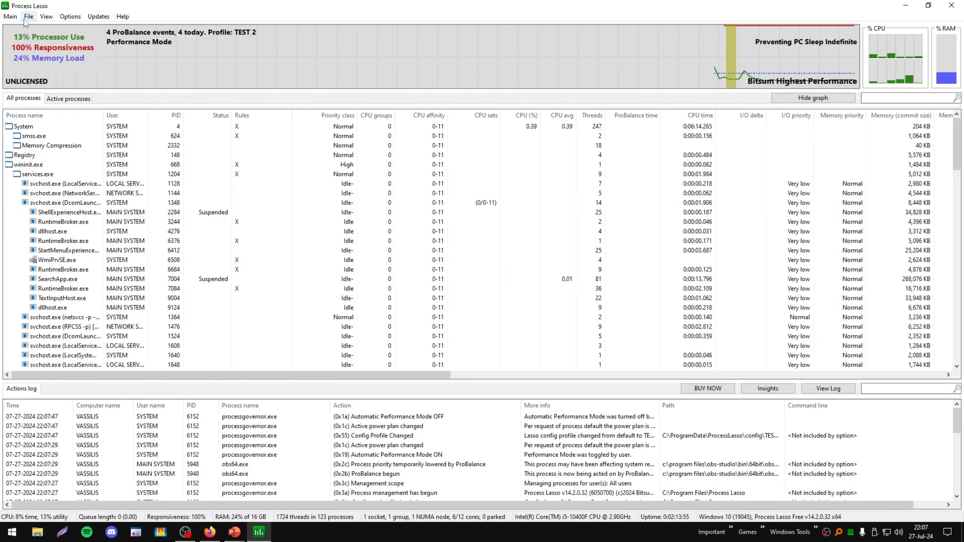
- In the Config Profile Switcher, add a rule that switches to the TEST 1 profile for the process valorant.exe
click(28, 16)
mouse_move(123, 27)
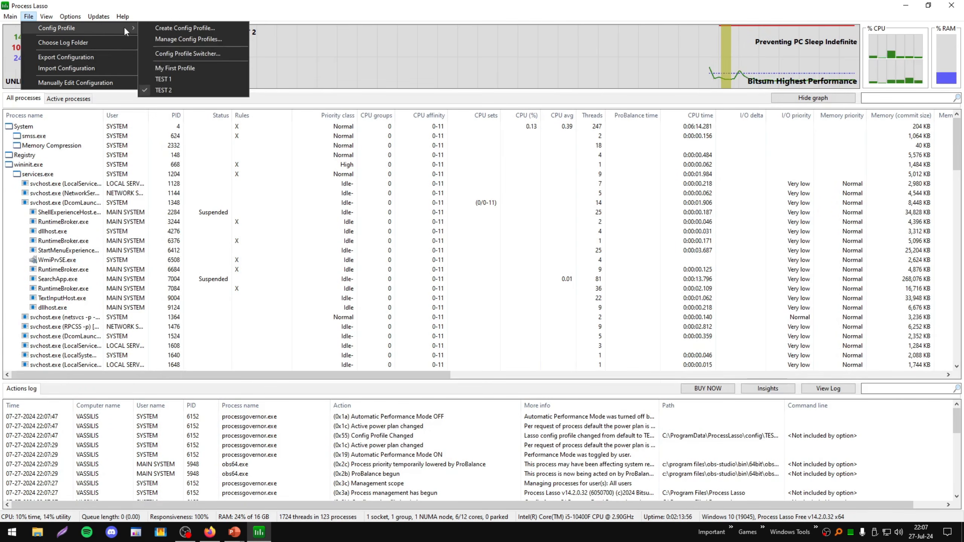
click(205, 54)
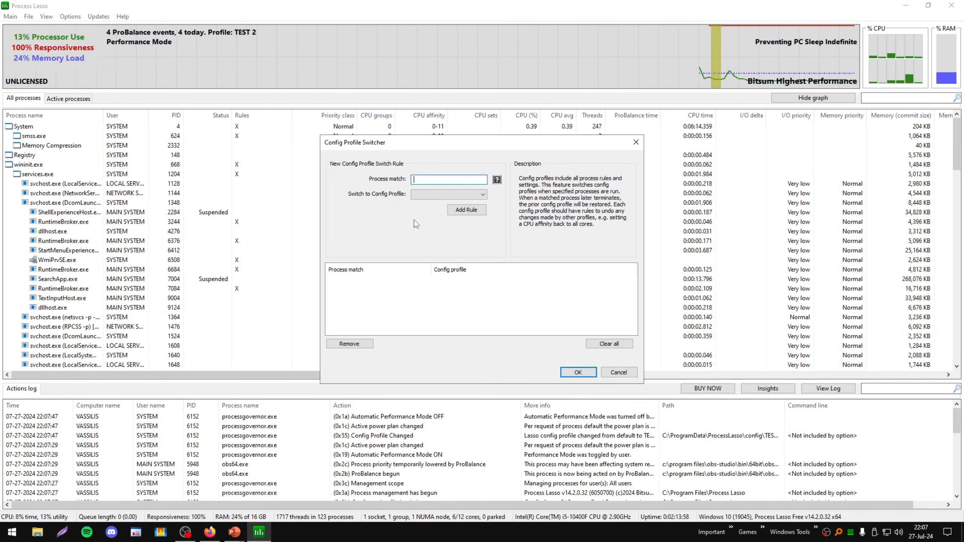
click(432, 194)
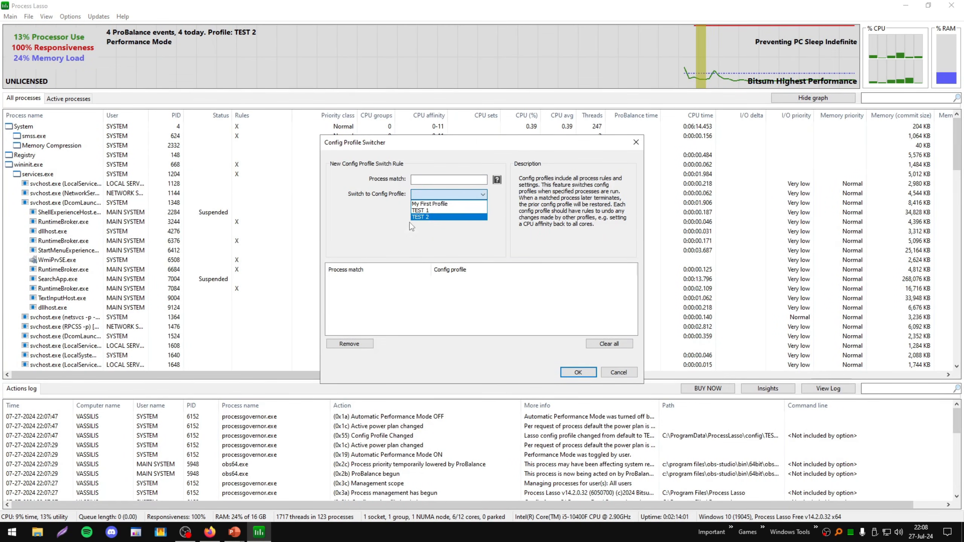
click(433, 180)
text(VA)
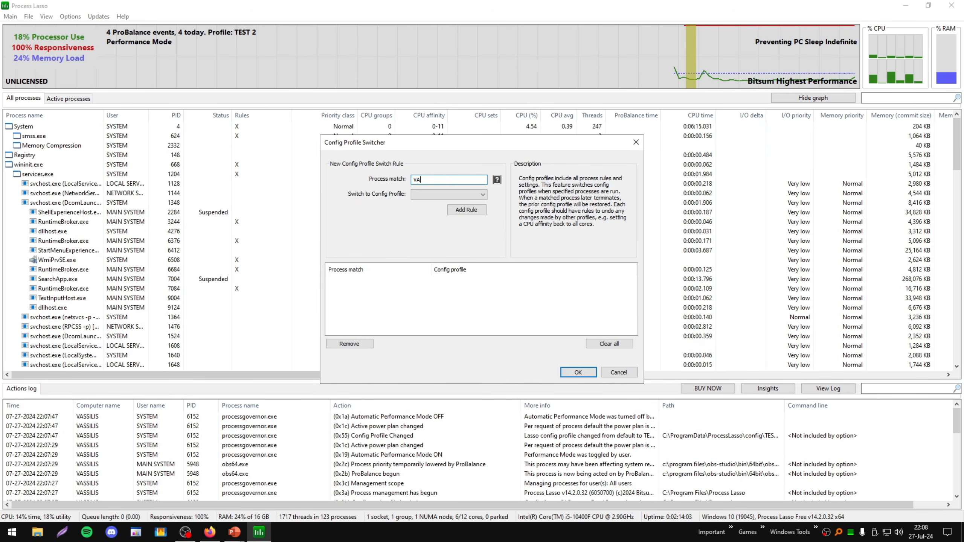
key(BackSpace)
key(BackSpace)
key(BackSpace)
key(BackSpace)
text(valor)
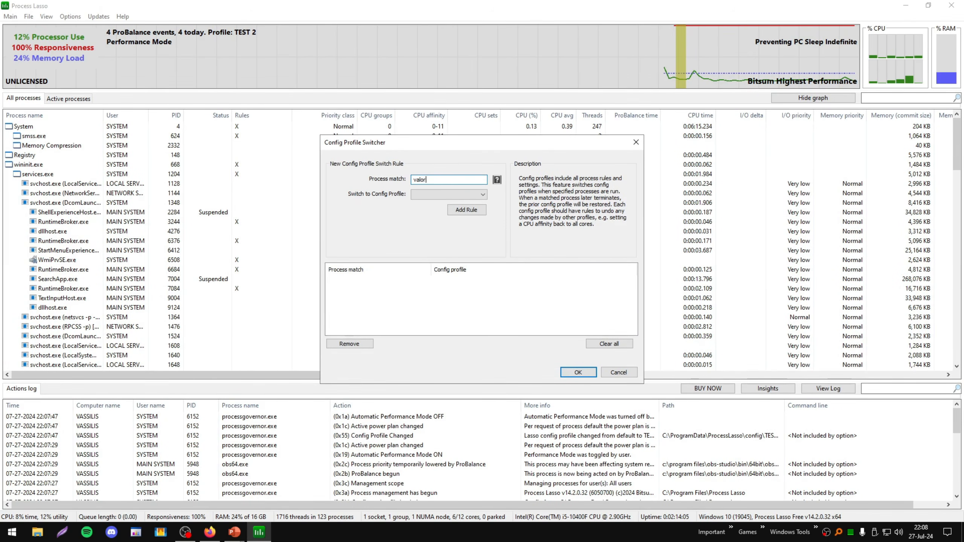
text(ant.exe)
click(448, 194)
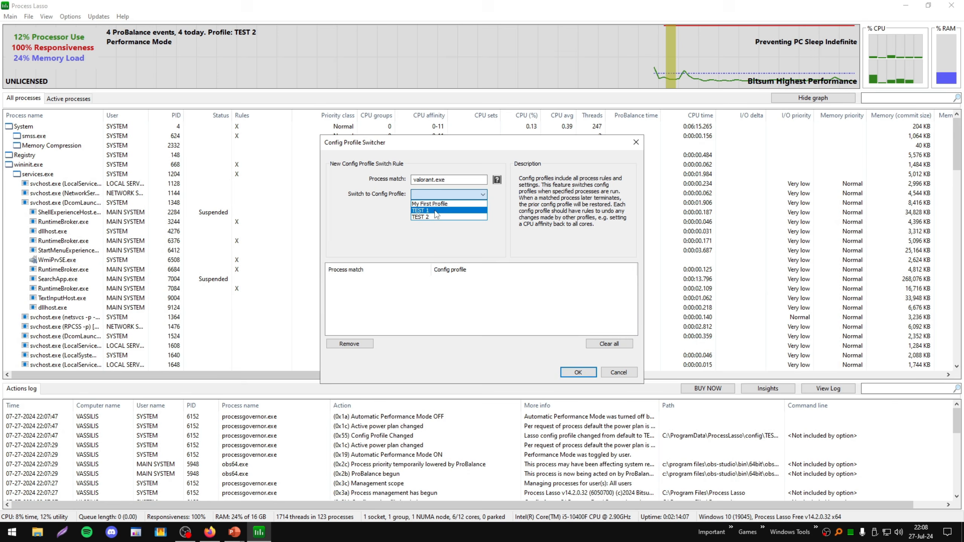
click(440, 209)
click(473, 213)
- Add a rule switching to TEST 2 for cs2.exe, and clear all switch rules before accepting the dialog
click(454, 180)
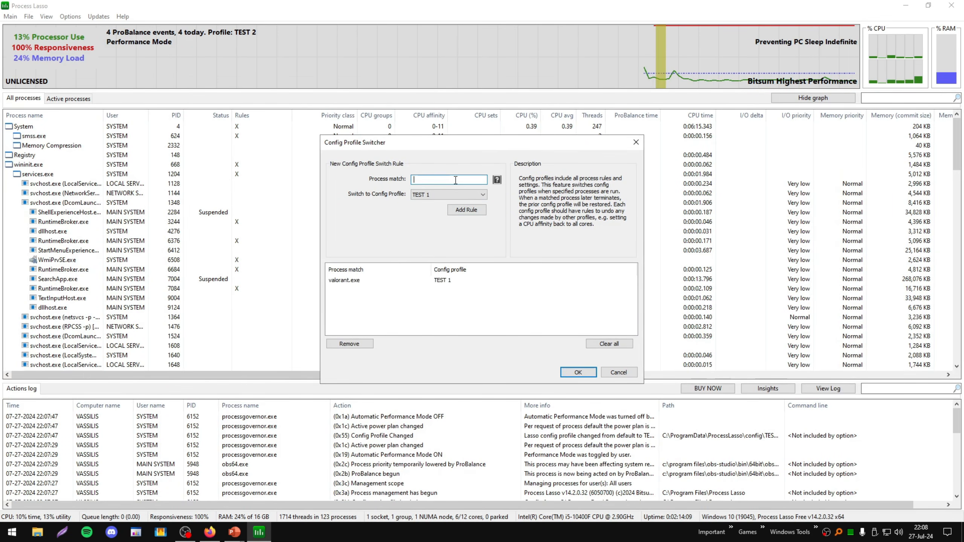
text(cs2.exe)
click(448, 194)
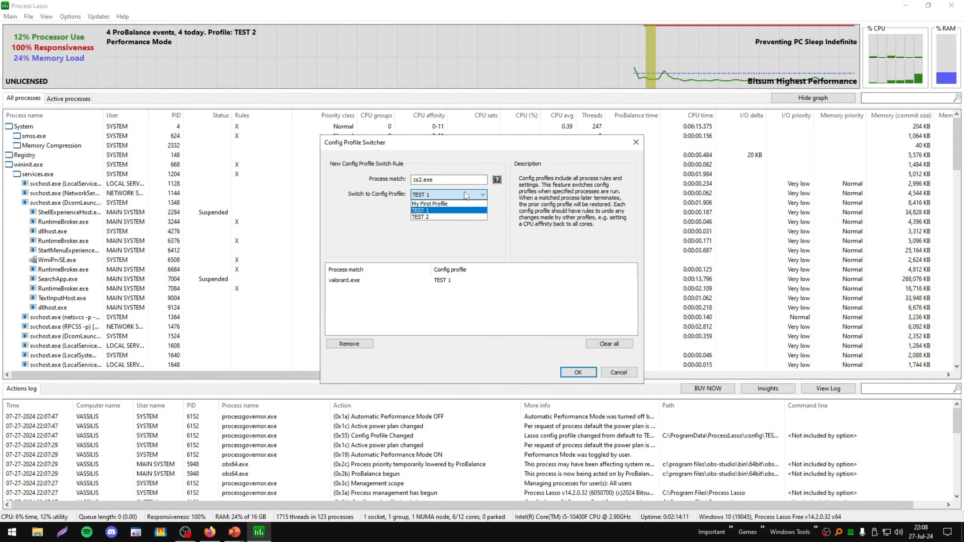
click(440, 217)
click(467, 210)
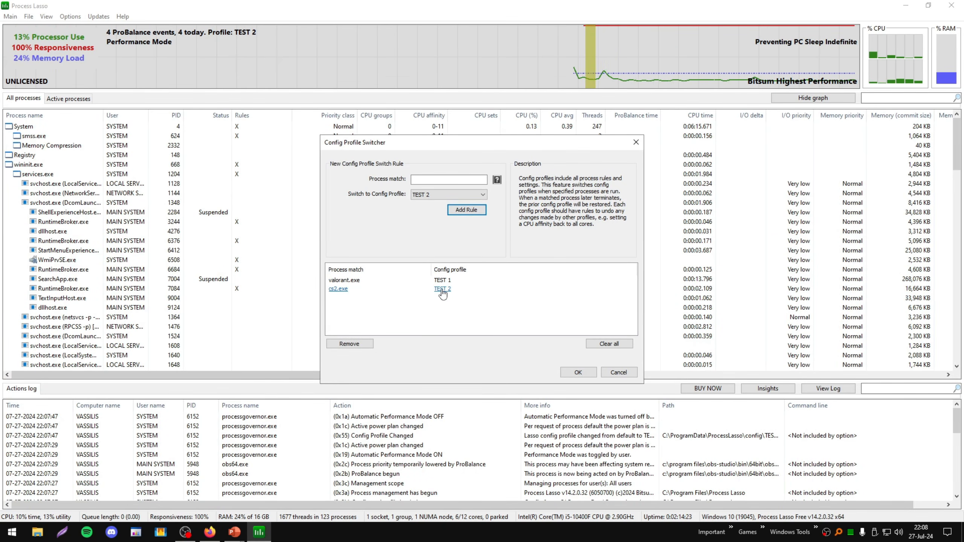
click(598, 345)
click(566, 372)
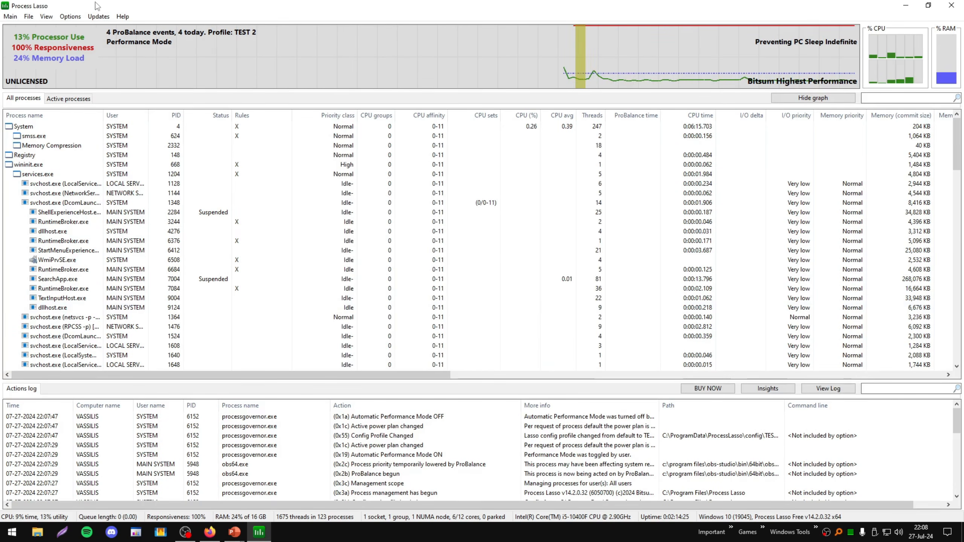
- Open the configuration for manual editing, look through prolasso.ini down to its end, and close the file
click(30, 18)
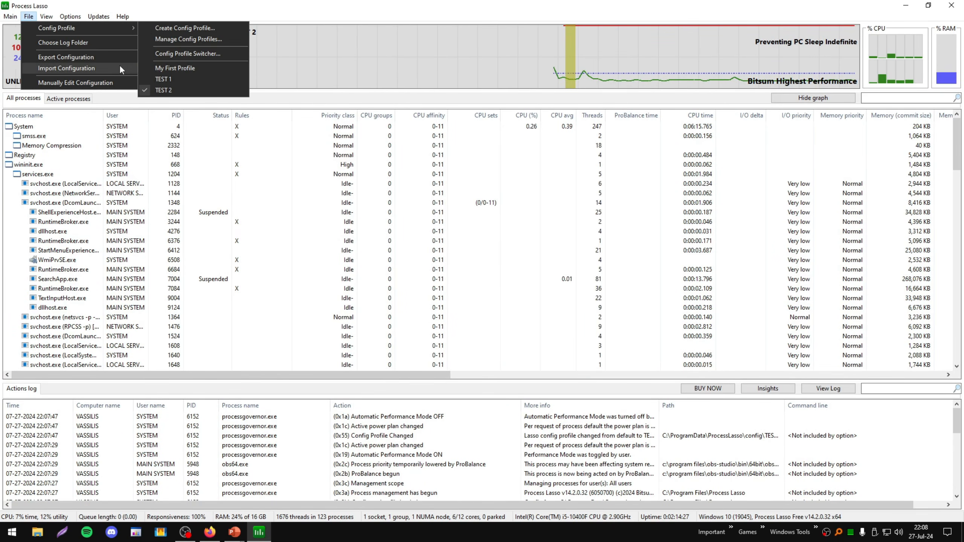
click(89, 82)
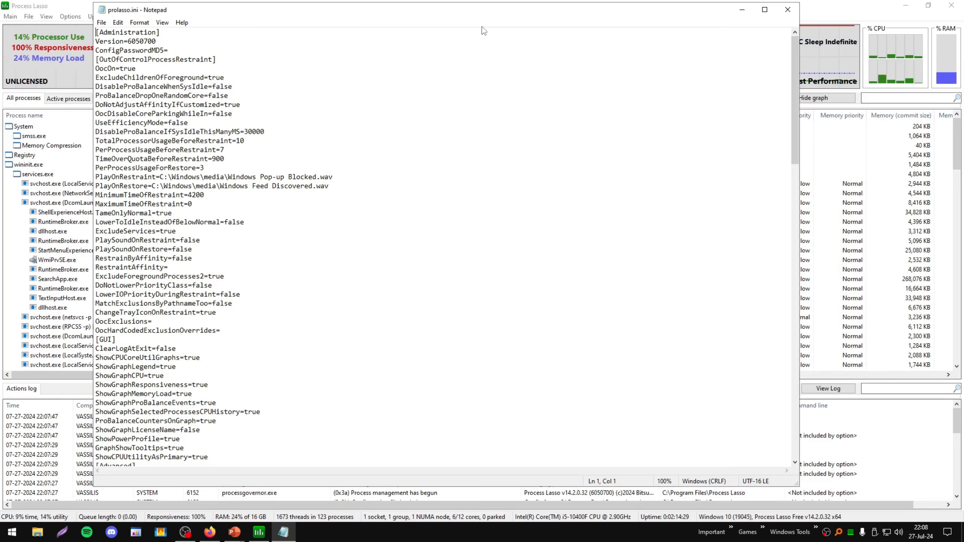
double_click(209, 9)
scroll(166, 257, down, 20)
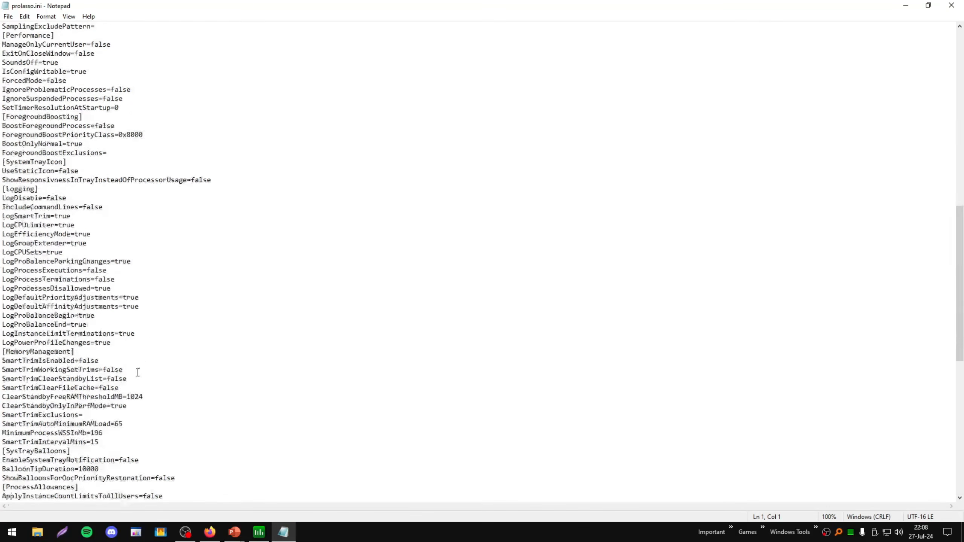
mouse_move(340, 495)
mouse_down()
mouse_move(3, 227)
mouse_move(2, 208)
mouse_move(332, 486)
mouse_move(1, 487)
mouse_up()
drag(266, 280, 300, 262)
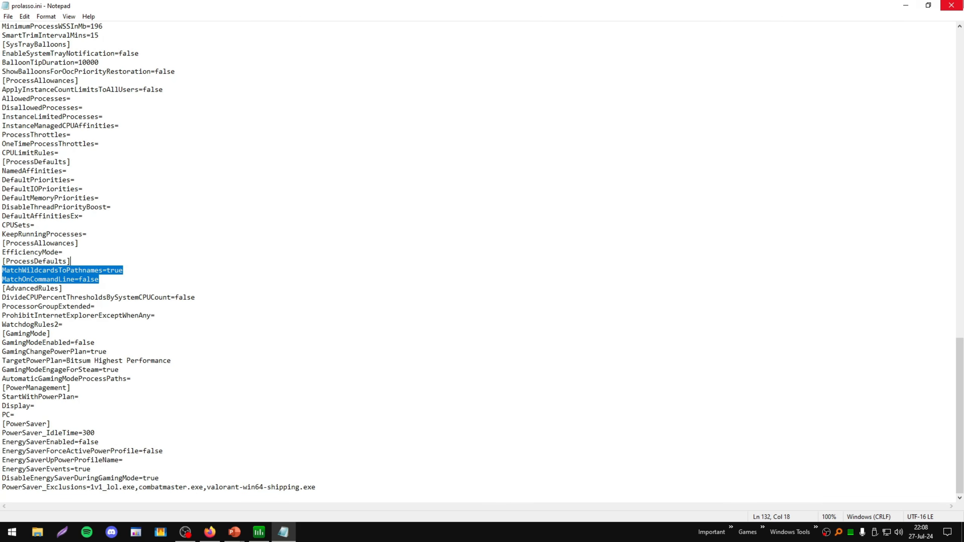
click(952, 5)
- Open the save location dialog for exporting the configuration and close it without saving
click(25, 18)
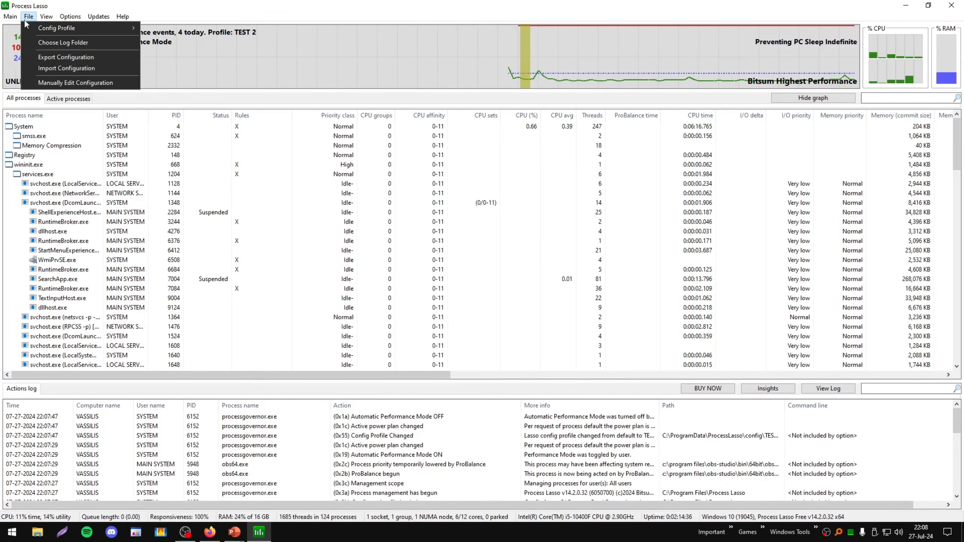
click(106, 58)
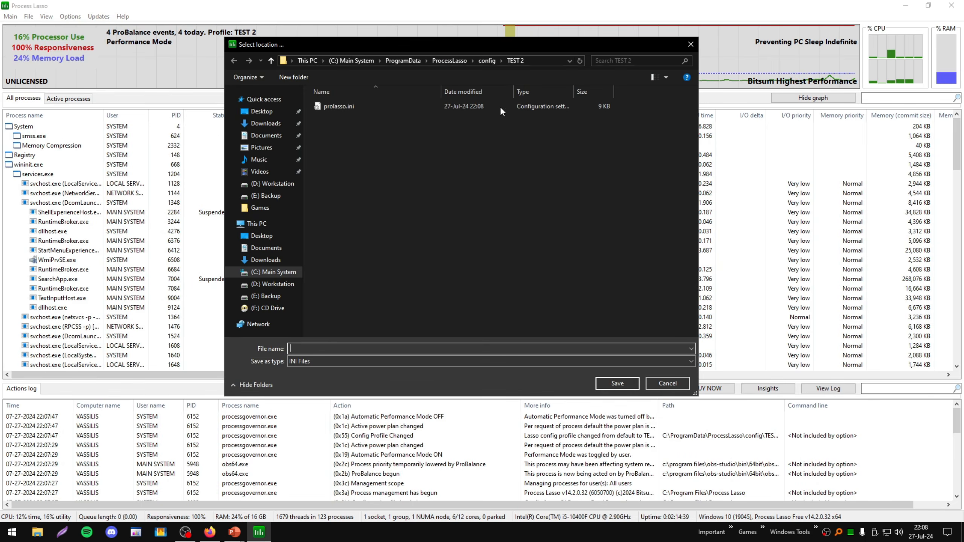
click(689, 43)
- Try choosing the log folder, leave the Startup Options without applying changes, and decline the restart
click(30, 18)
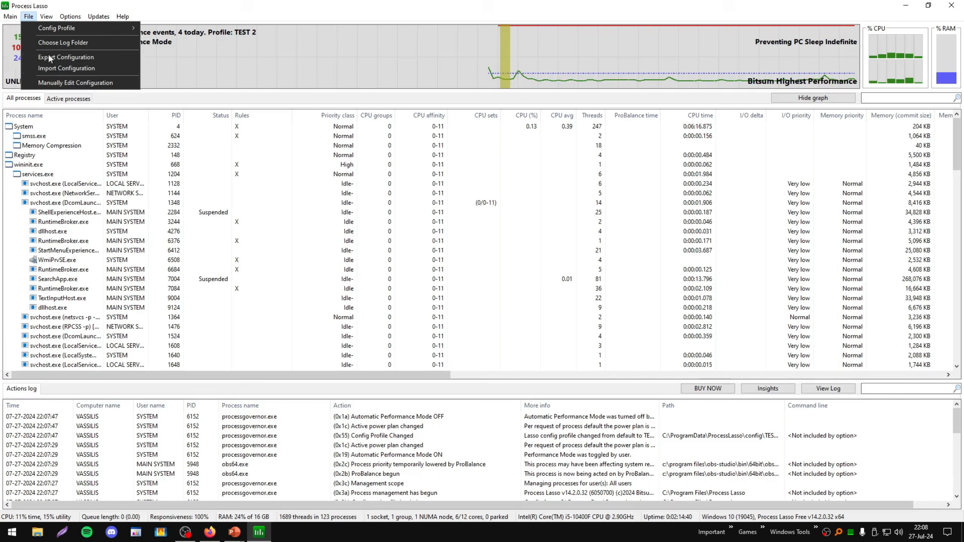
click(92, 42)
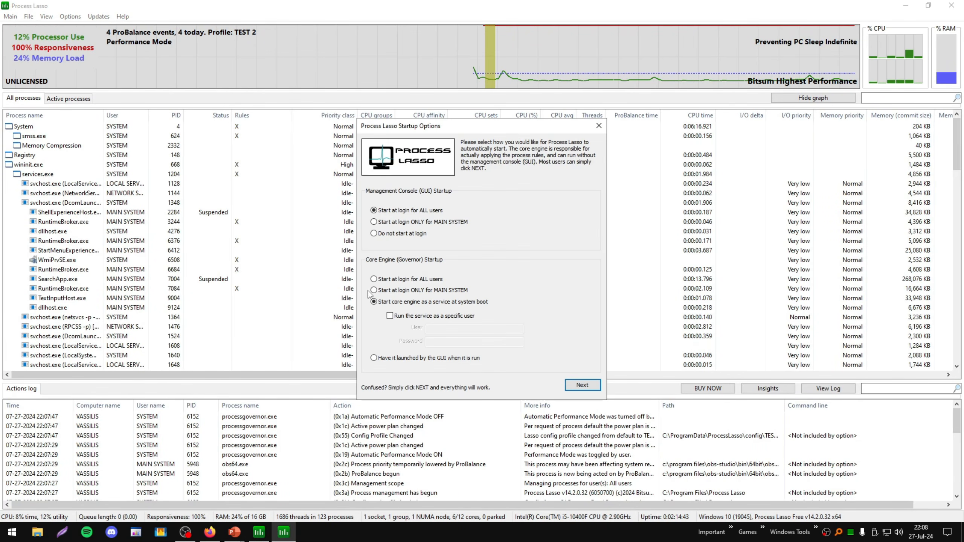
click(599, 127)
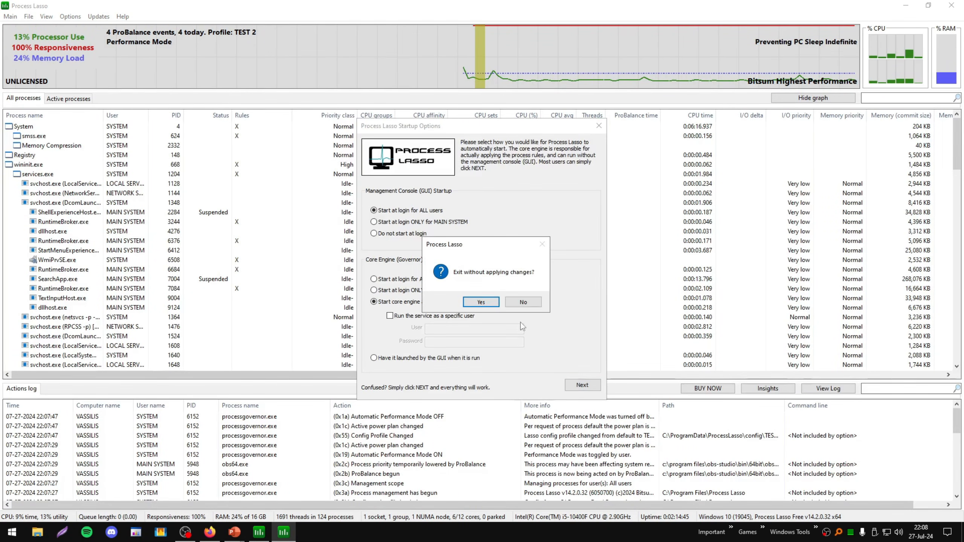
click(521, 303)
click(599, 127)
click(482, 303)
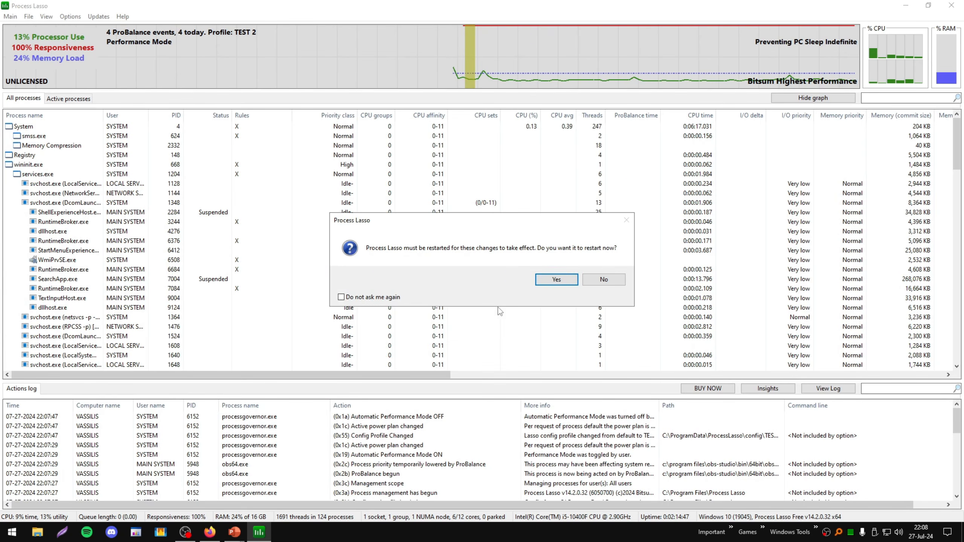
click(605, 280)
- Look over the View settings, including the available color themes
click(45, 16)
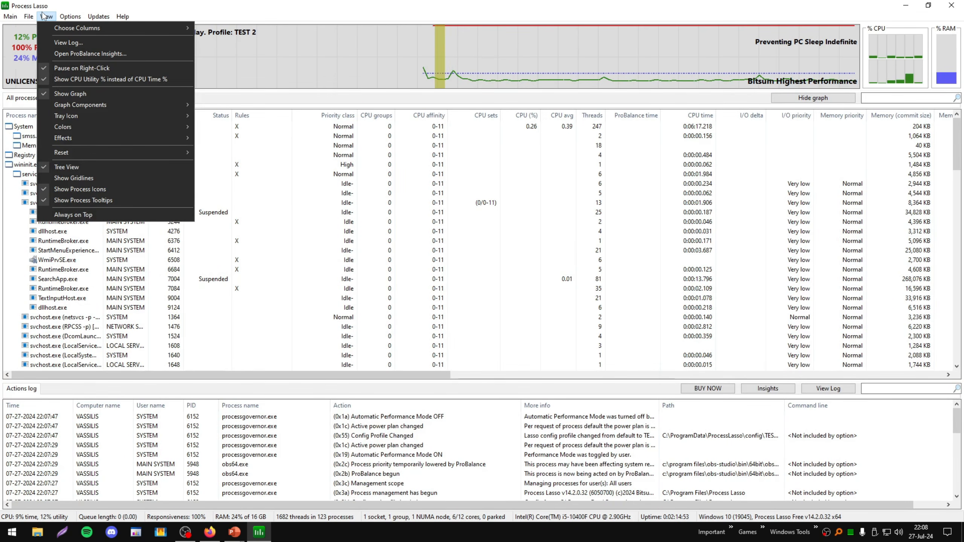
mouse_move(160, 127)
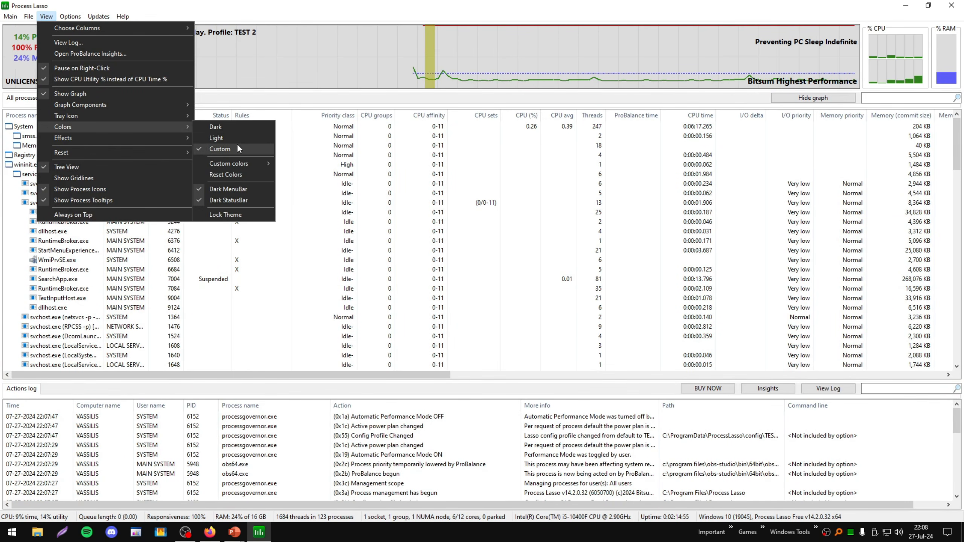
- Review the startup configuration for the management console and core engine, exit without applying changes, and decline the restart
mouse_move(72, 18)
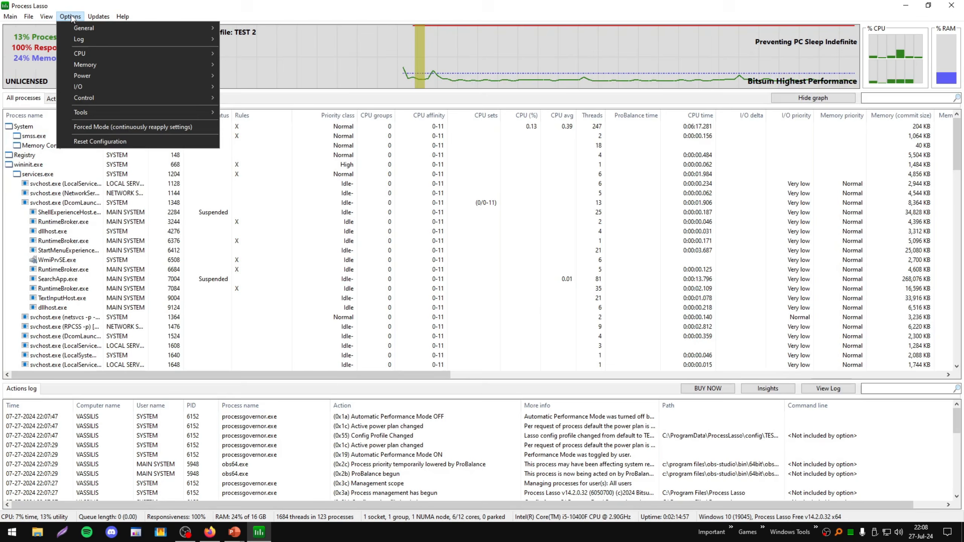
mouse_move(114, 28)
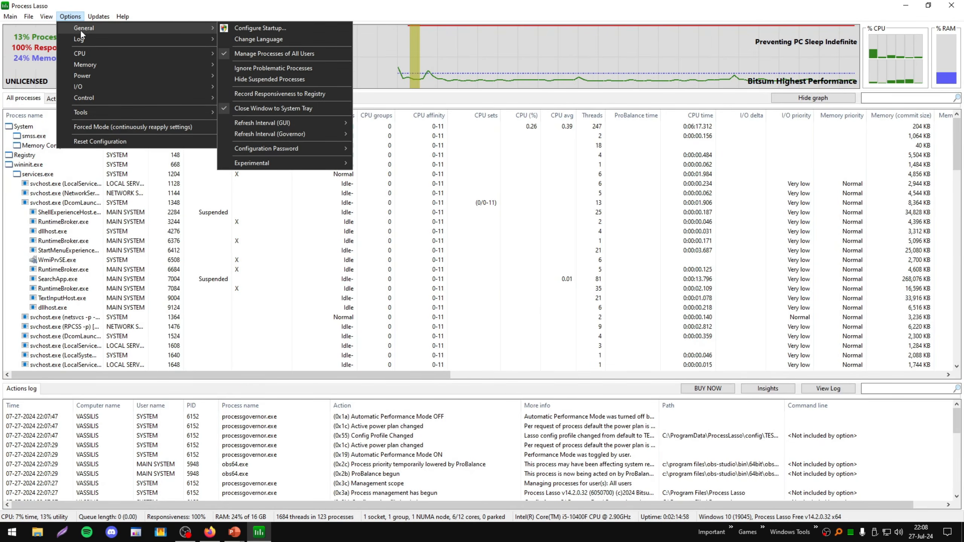
click(296, 29)
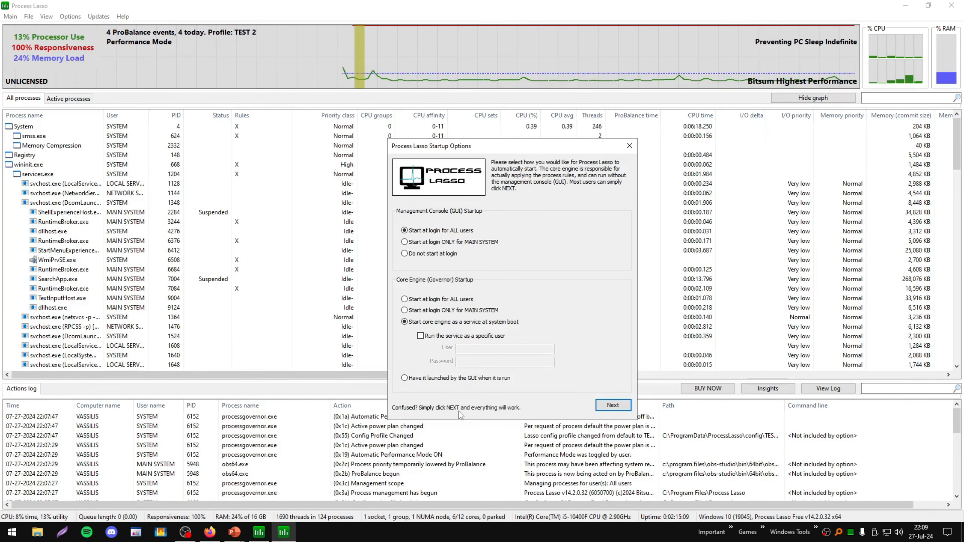
click(630, 145)
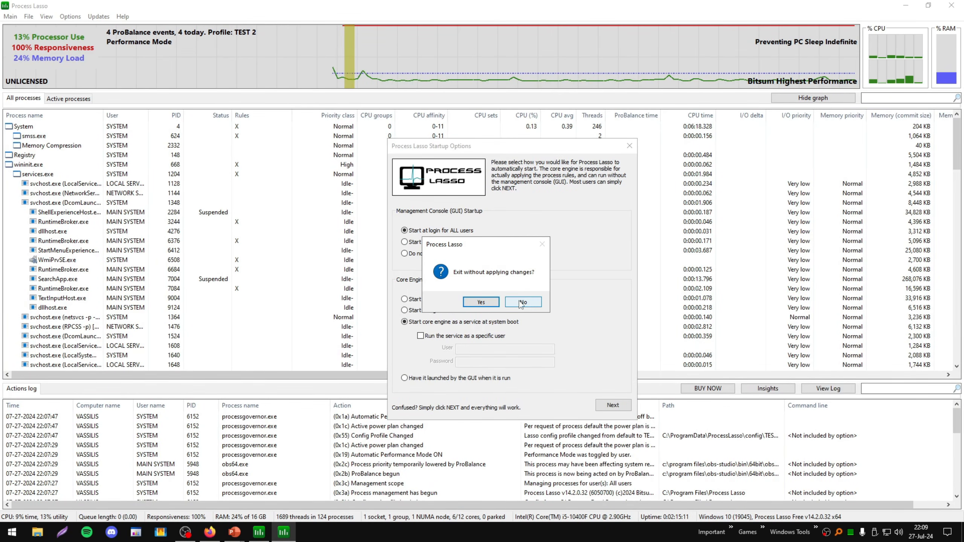
click(483, 307)
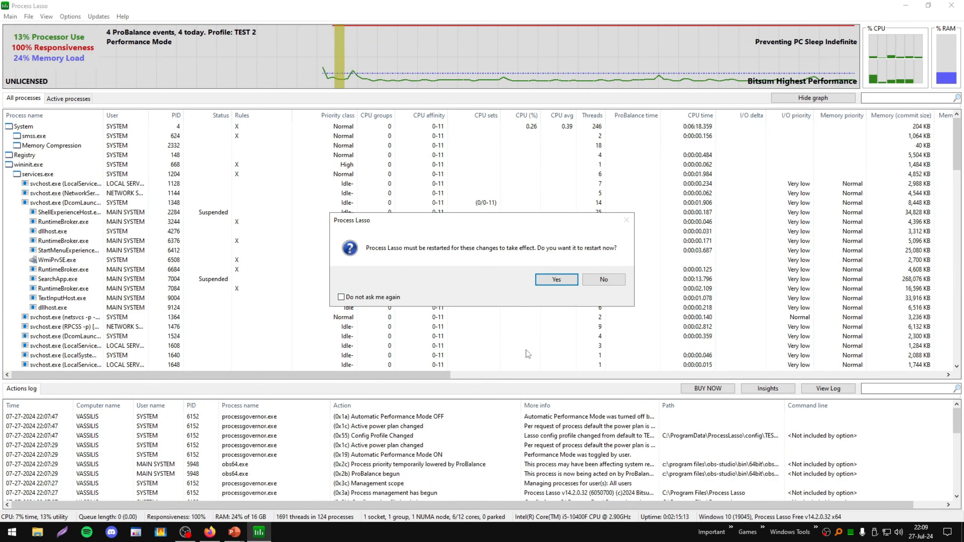
click(611, 284)
- Look over the General and Log options, view the process sampling configuration, and cancel it
click(71, 16)
mouse_move(114, 27)
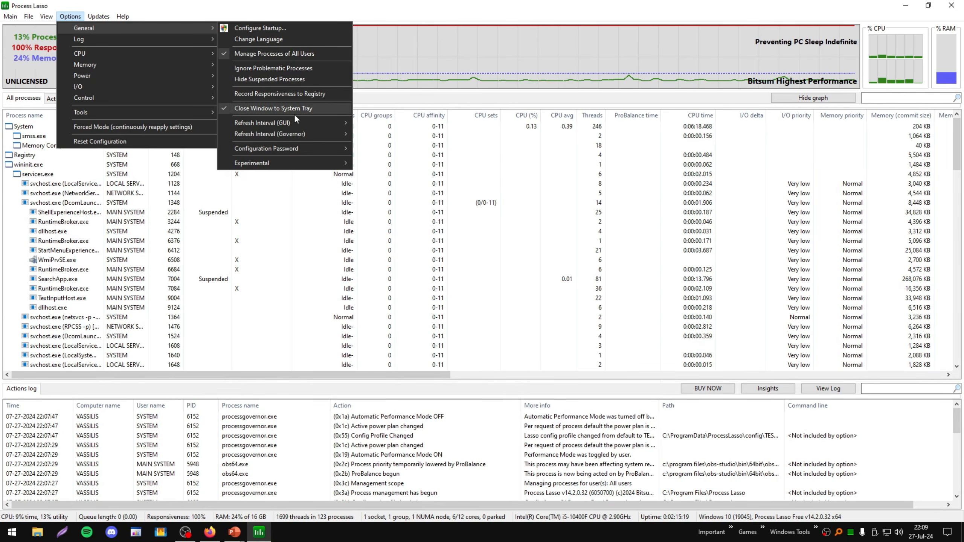
mouse_move(321, 164)
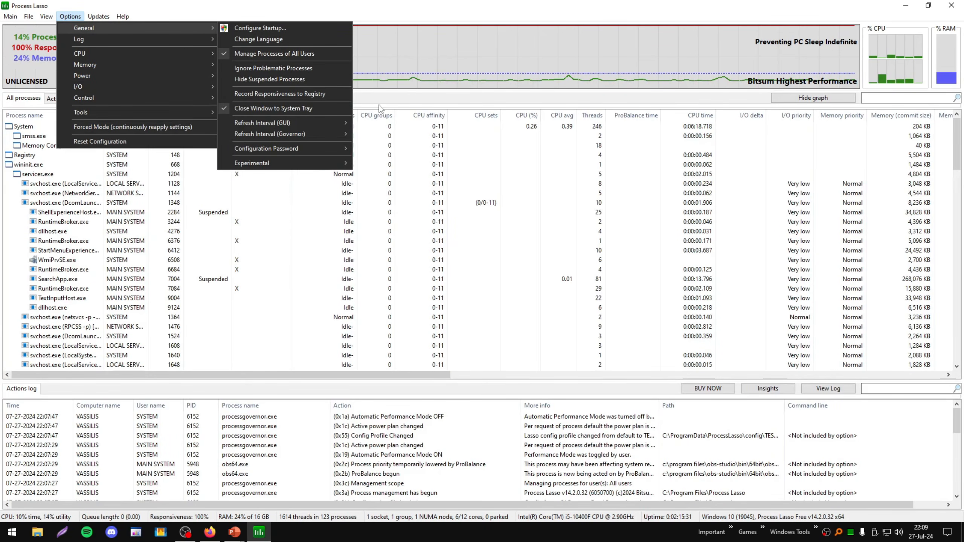
mouse_move(139, 55)
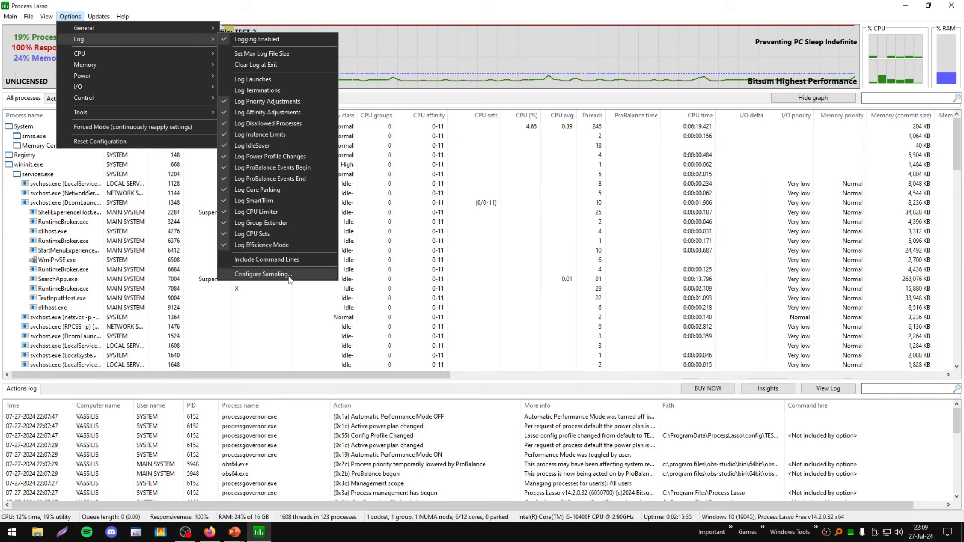
click(289, 274)
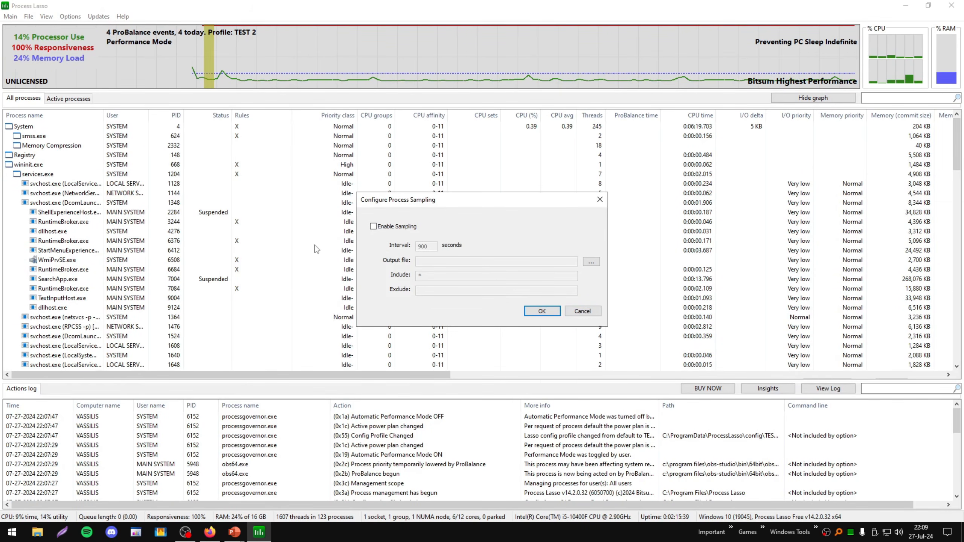
click(582, 311)
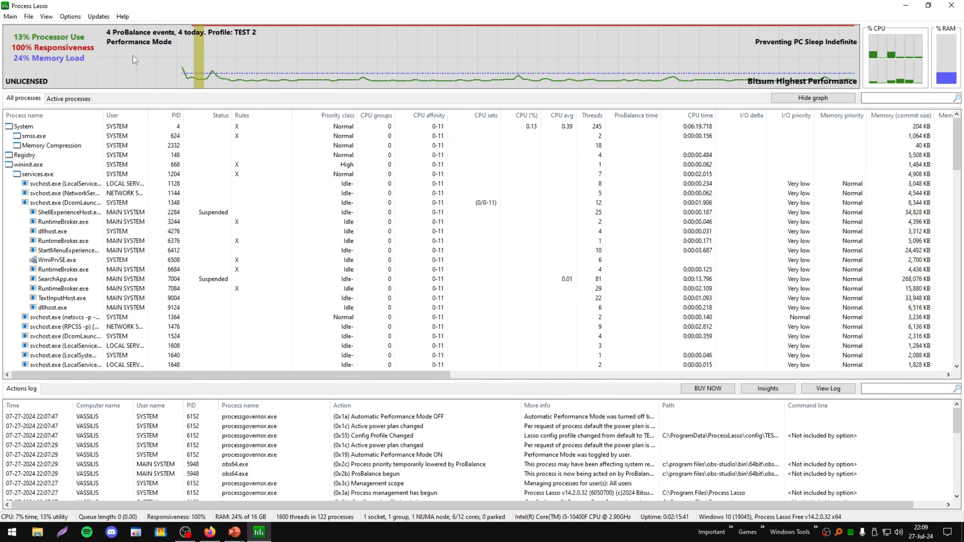
- Review the advanced ProBalance settings and the ProBalance exclusions list, leaving the settings without applying changes
click(70, 17)
mouse_move(106, 112)
mouse_move(145, 52)
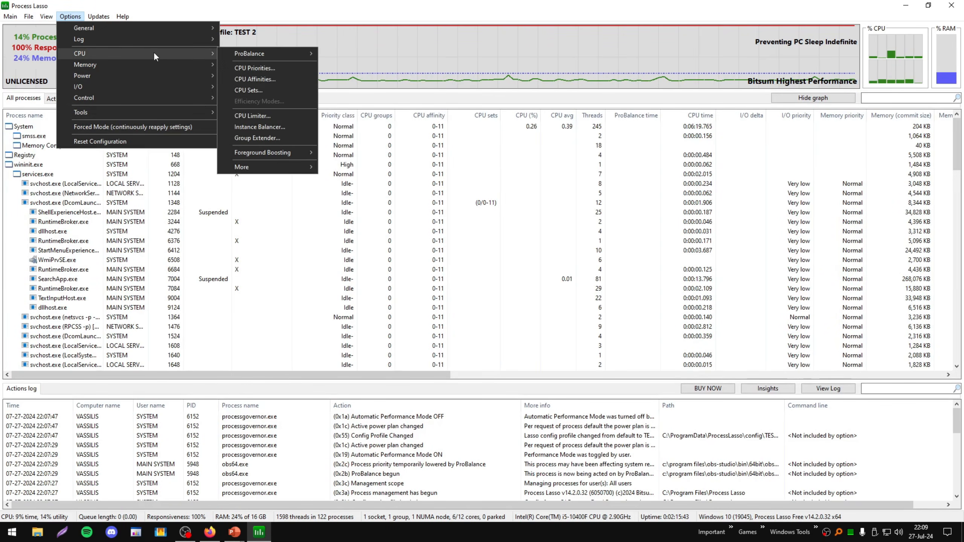
mouse_move(267, 57)
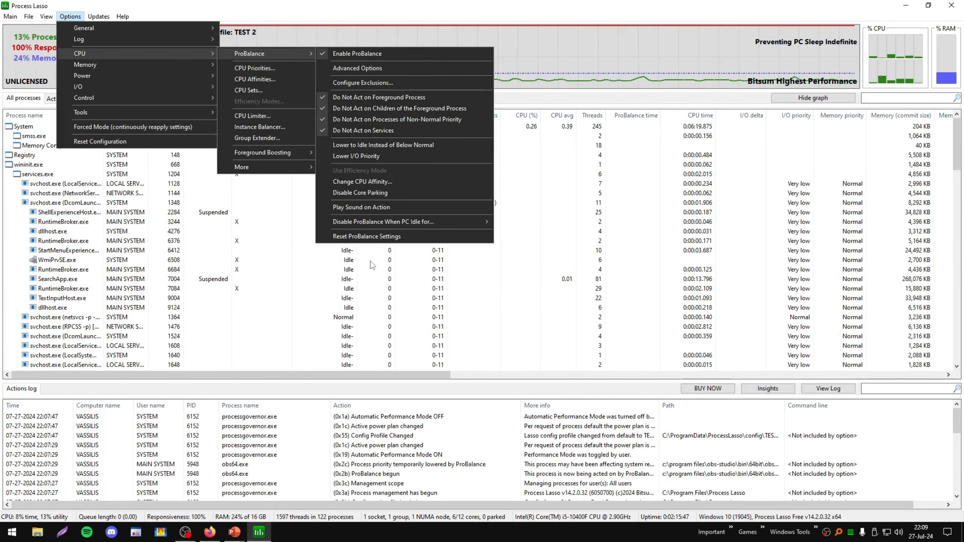
click(366, 68)
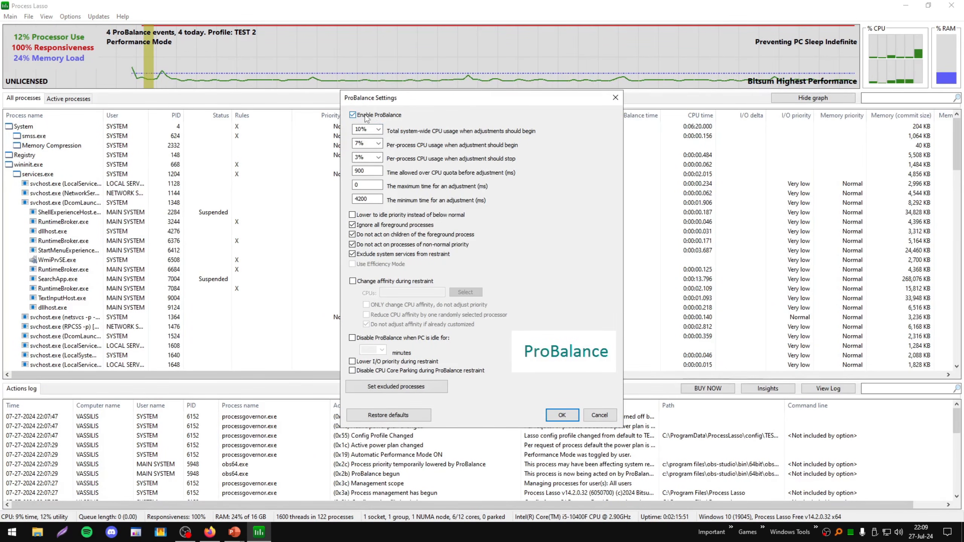
click(365, 130)
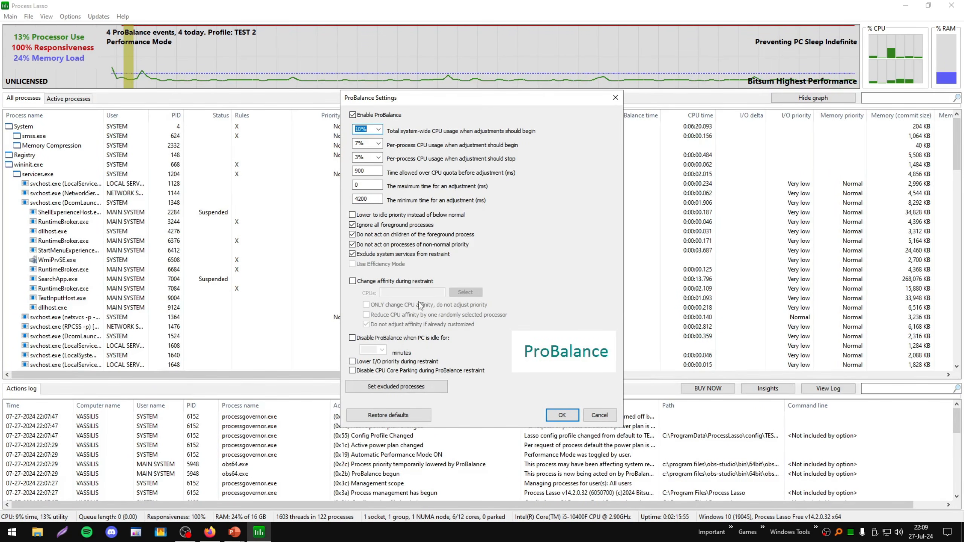
click(395, 387)
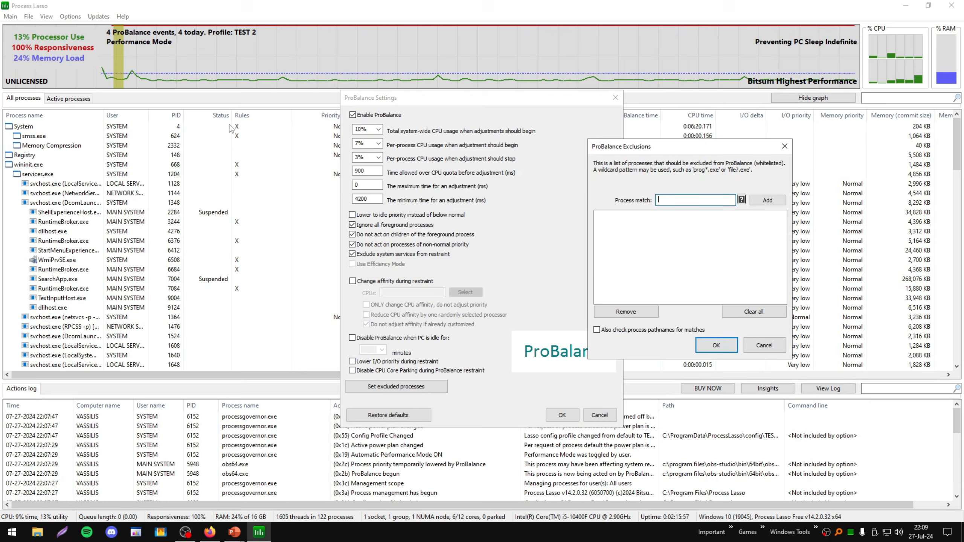
click(716, 345)
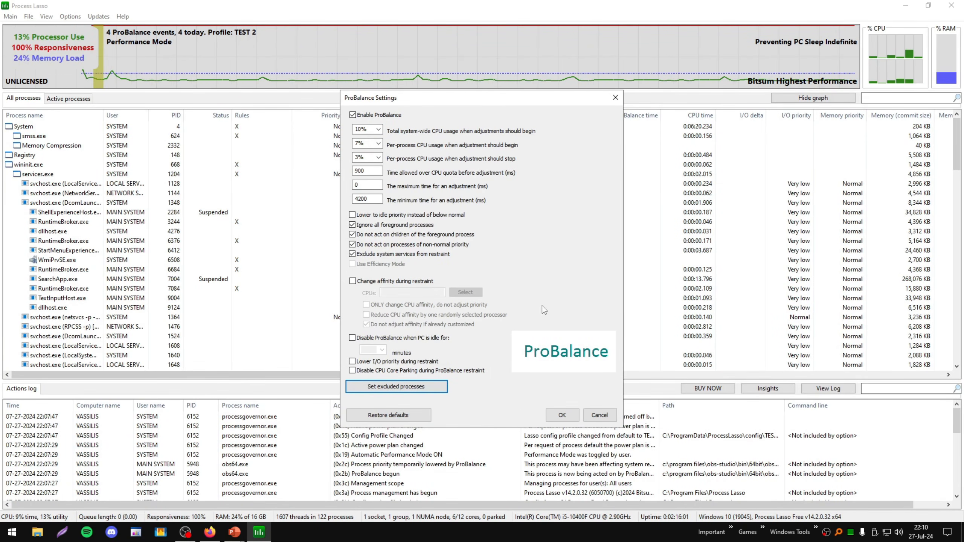
click(586, 414)
- Look over the default process priority rules and the selectable priority classes, and exit without adding a rule
click(70, 17)
mouse_move(113, 54)
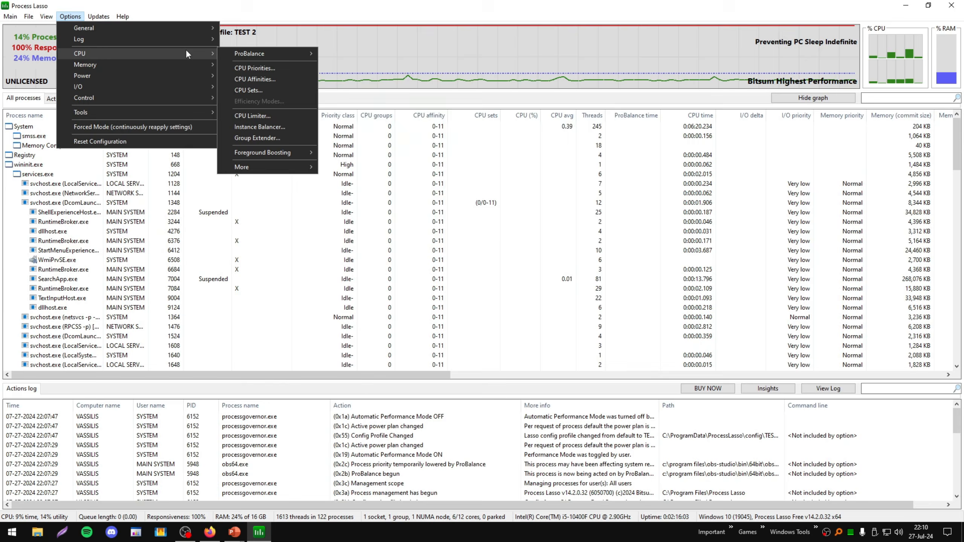
click(293, 69)
click(489, 183)
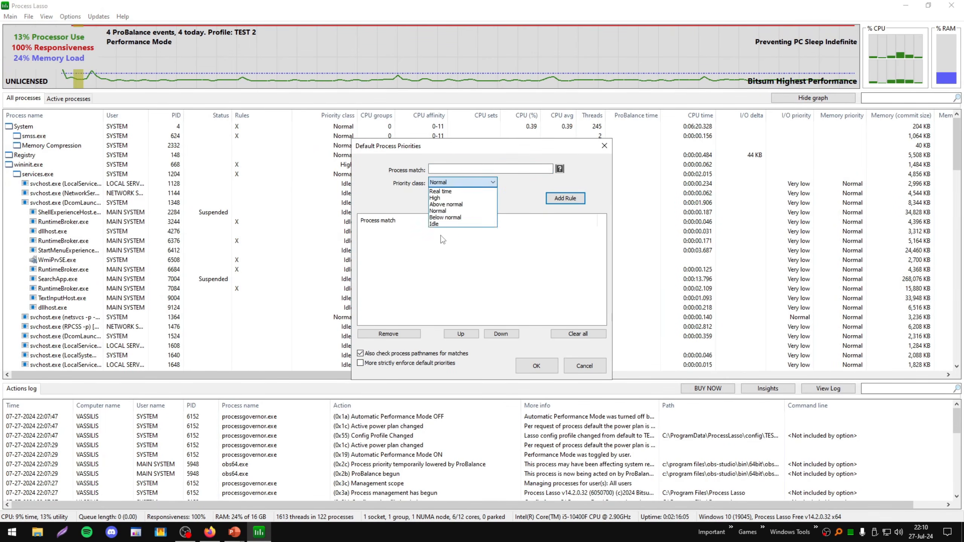
click(442, 237)
click(605, 146)
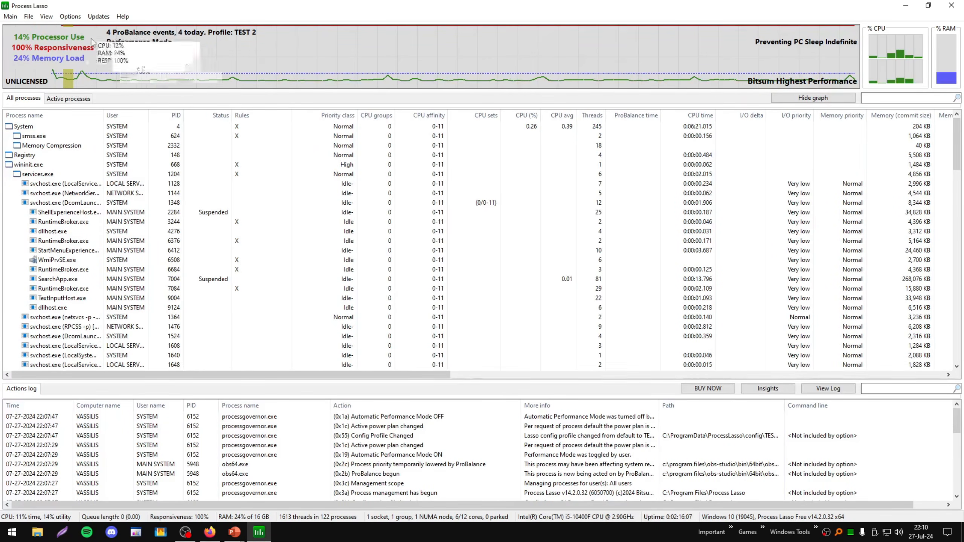
- View the persistent CPU affinity rules and exit without adding one
click(70, 16)
mouse_move(163, 56)
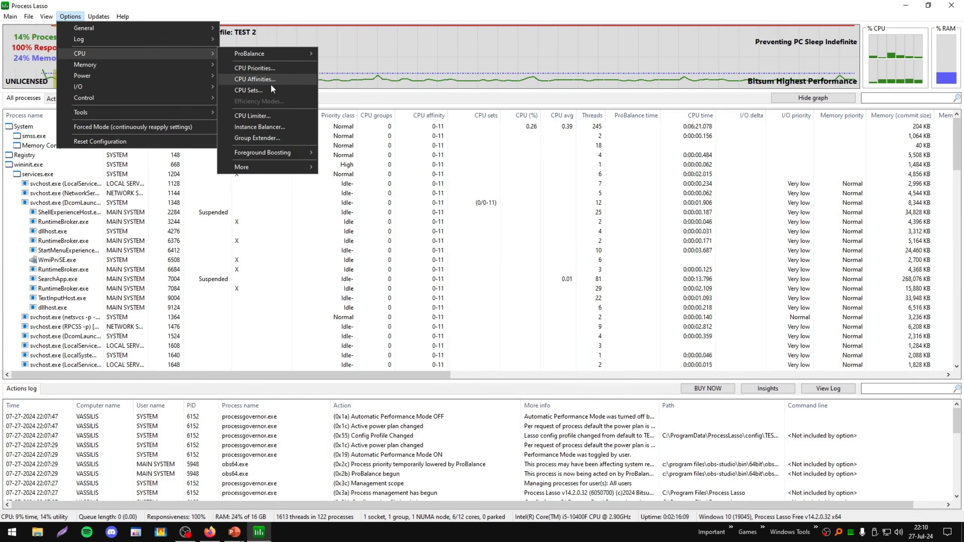
click(271, 82)
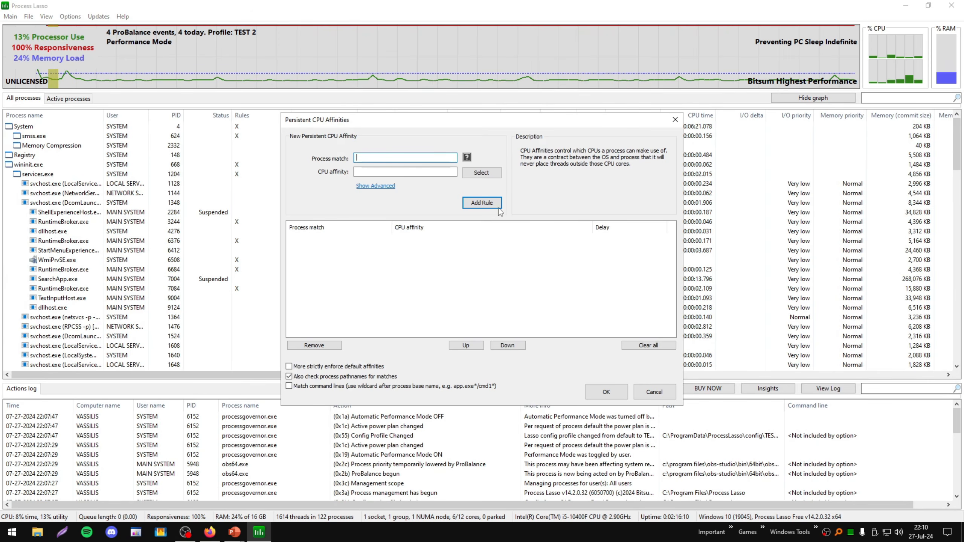
click(675, 120)
- Look over the remaining CPU options, try opening the processor Group Extender, and dismiss the message
click(70, 16)
mouse_move(152, 53)
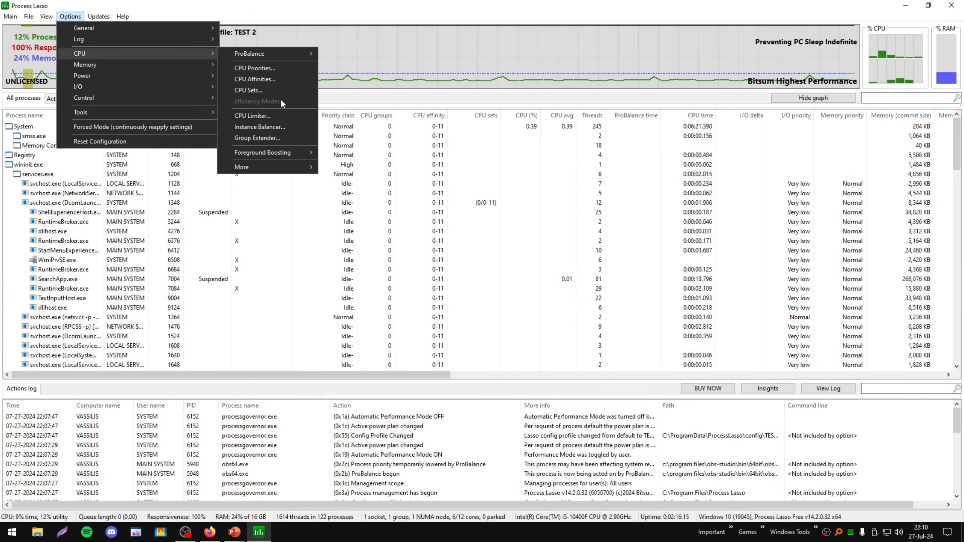
click(278, 139)
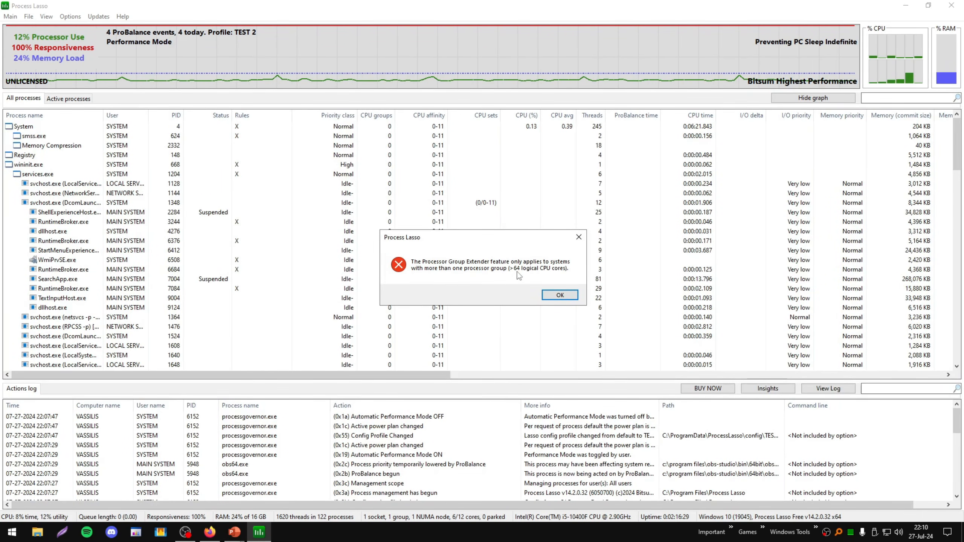
click(561, 295)
- Examine the SmartTrim memory options and exit without enabling SmartTrim
click(70, 16)
mouse_move(114, 64)
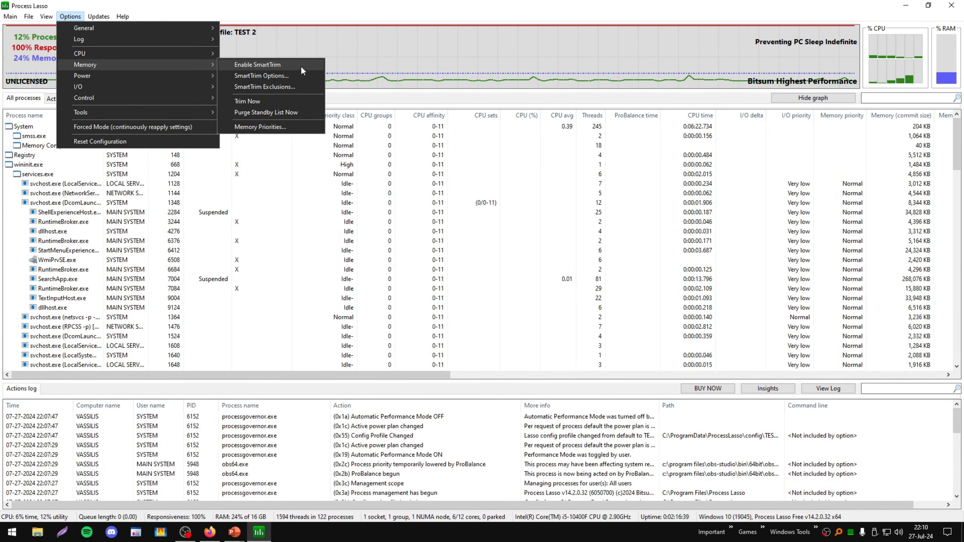
click(295, 75)
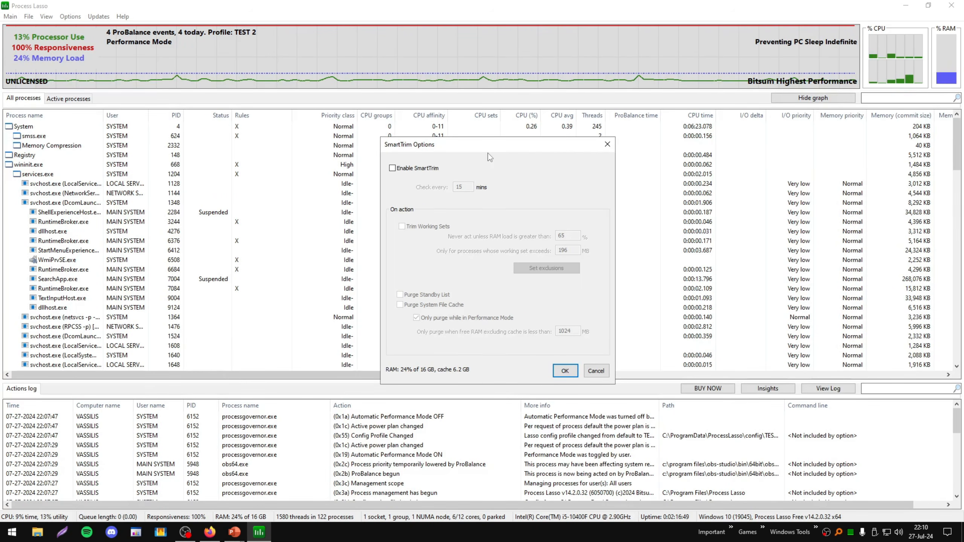
mouse_move(485, 151)
mouse_down()
mouse_move(456, 150)
mouse_move(497, 151)
mouse_up()
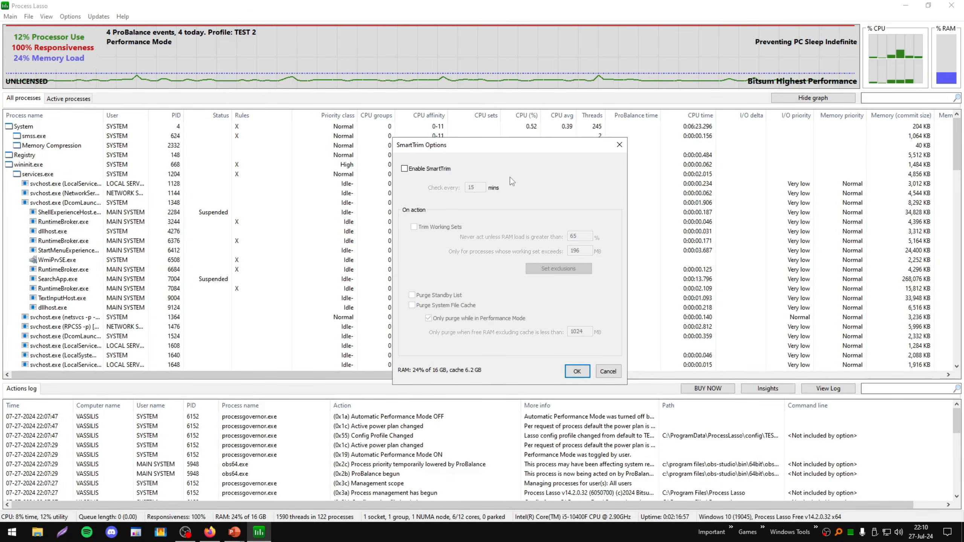
click(615, 149)
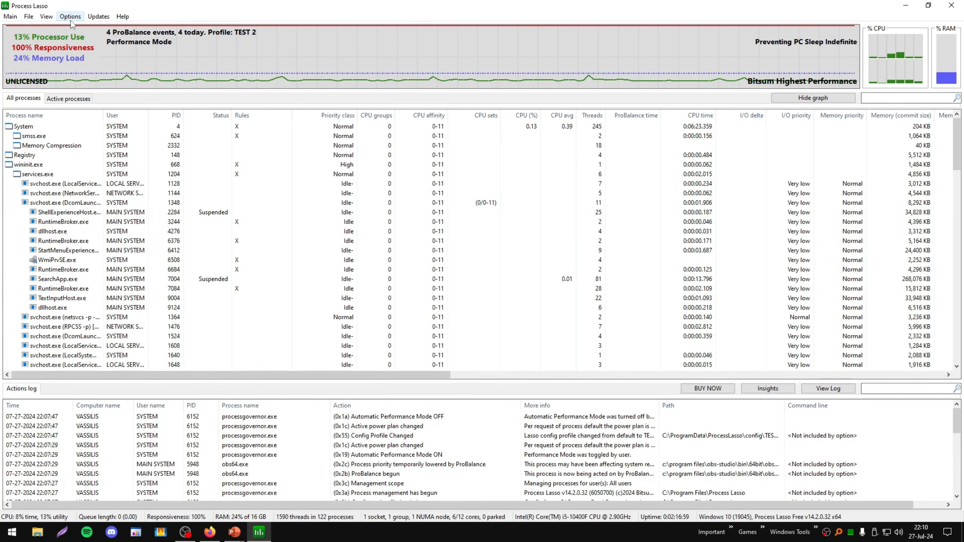
- Look over the Foreground Boosting options and its exclusions list, and exit without adding a process
click(70, 16)
mouse_move(207, 53)
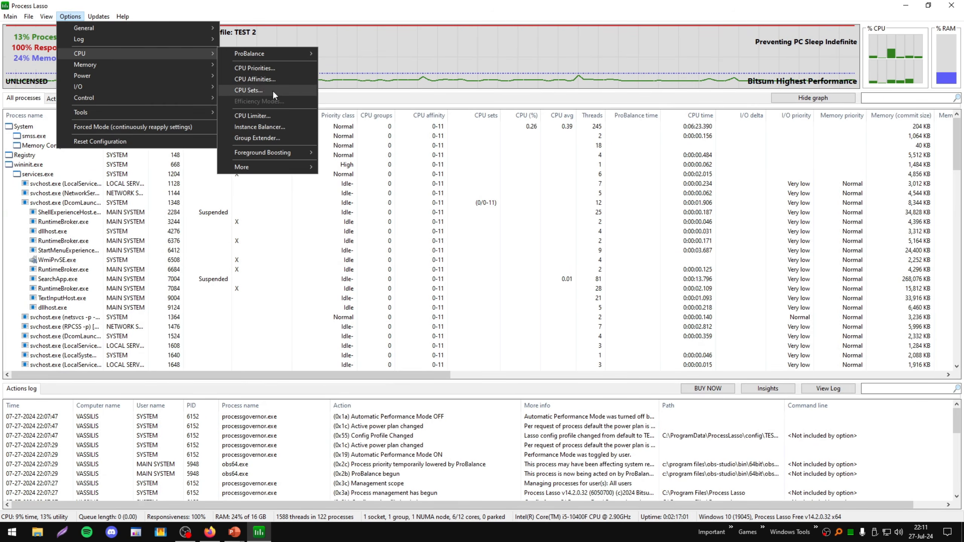
mouse_move(287, 154)
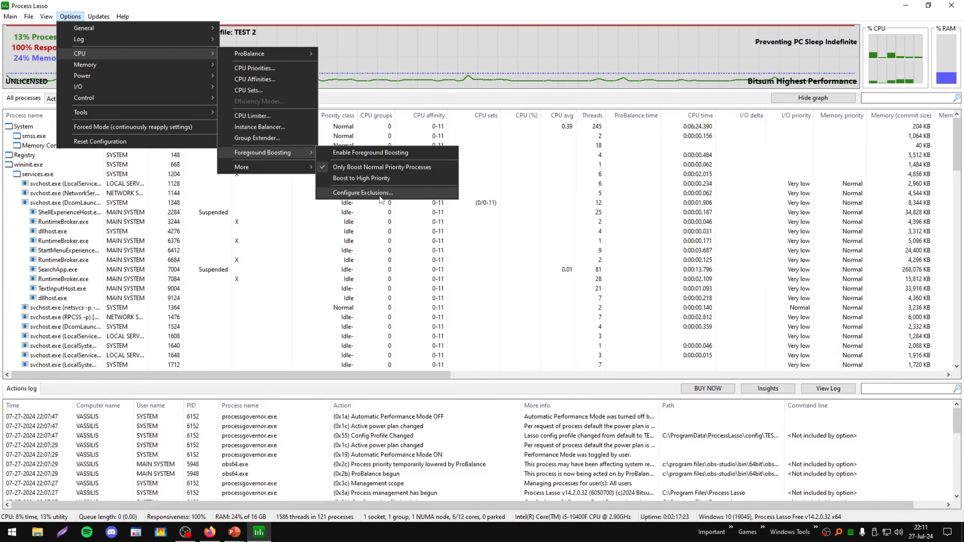
click(381, 197)
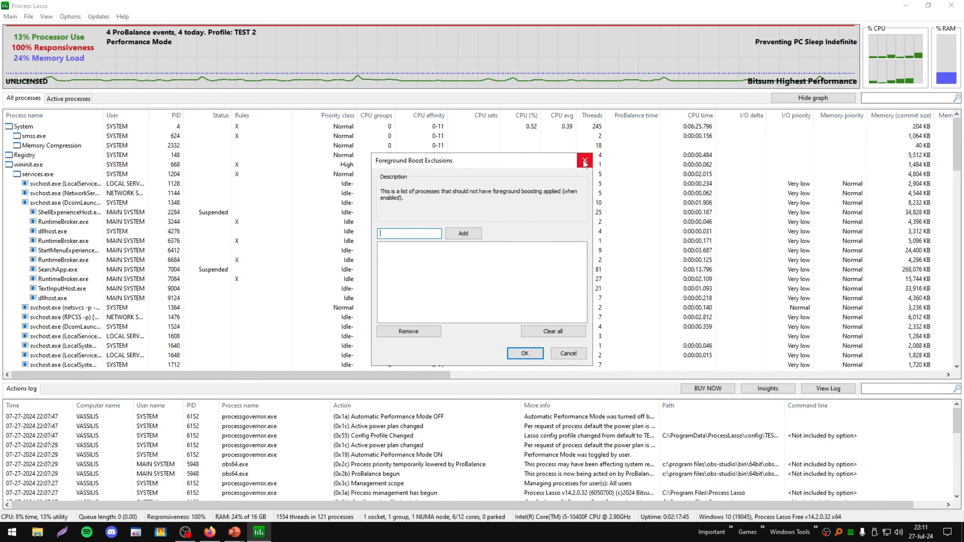
click(584, 160)
- View the list of processes with Dynamic Thread Priority Boost disabled, and exit without changes
click(71, 16)
mouse_move(160, 53)
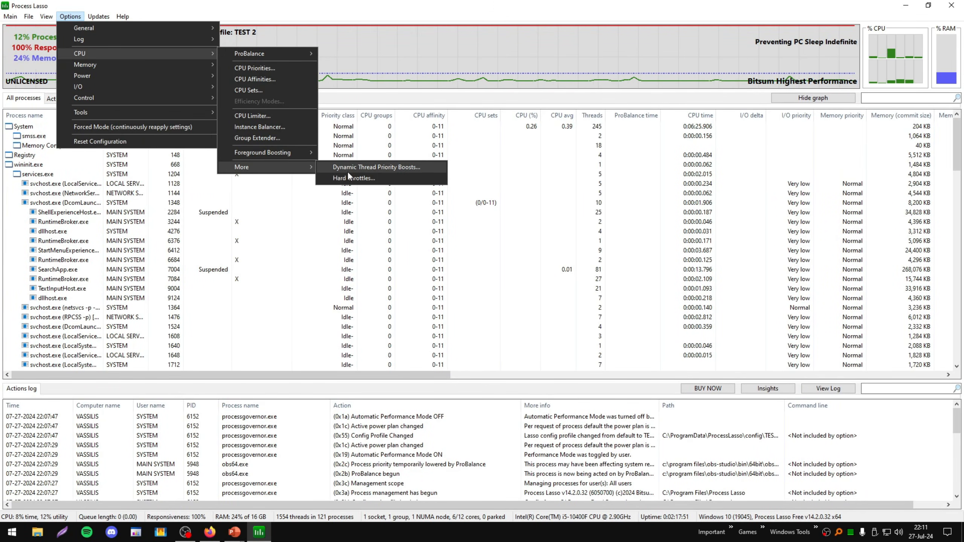
click(348, 171)
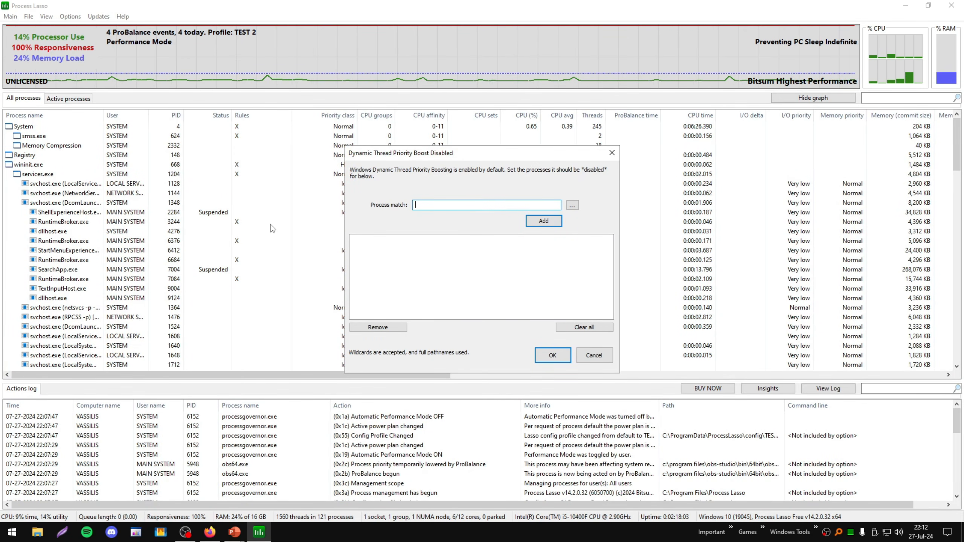
click(612, 152)
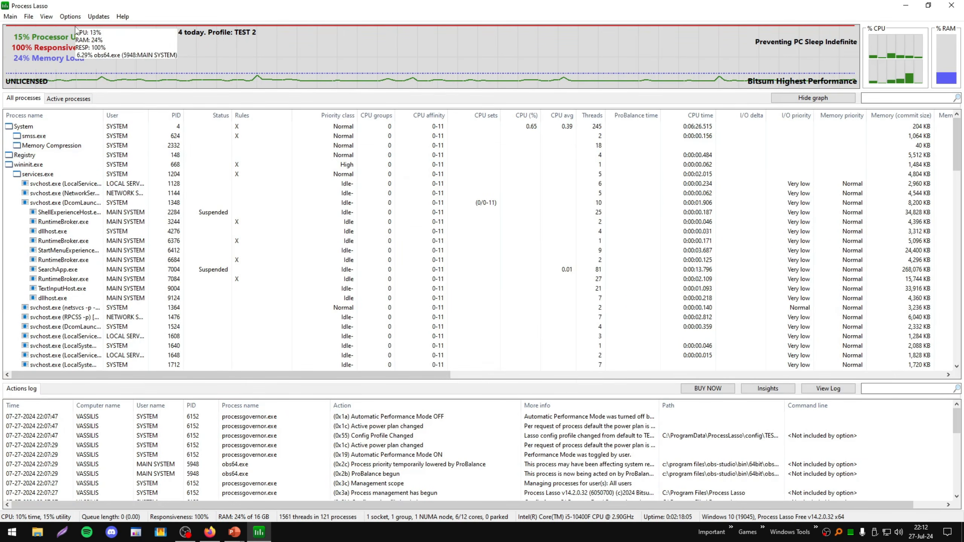
- Examine the Hard Throttling settings and the available throttle levels, and exit without adding a process
click(70, 17)
mouse_move(88, 54)
mouse_move(265, 55)
mouse_move(243, 168)
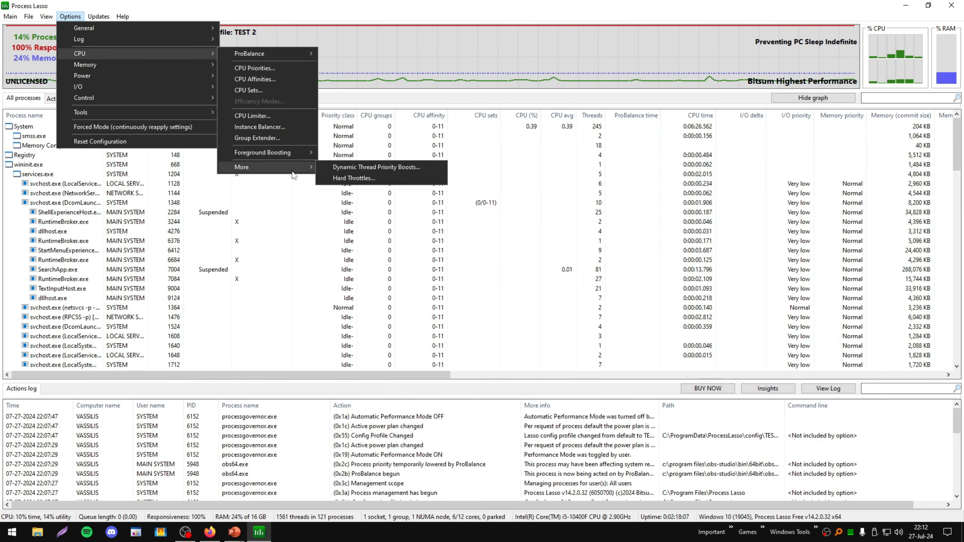
click(371, 176)
click(545, 219)
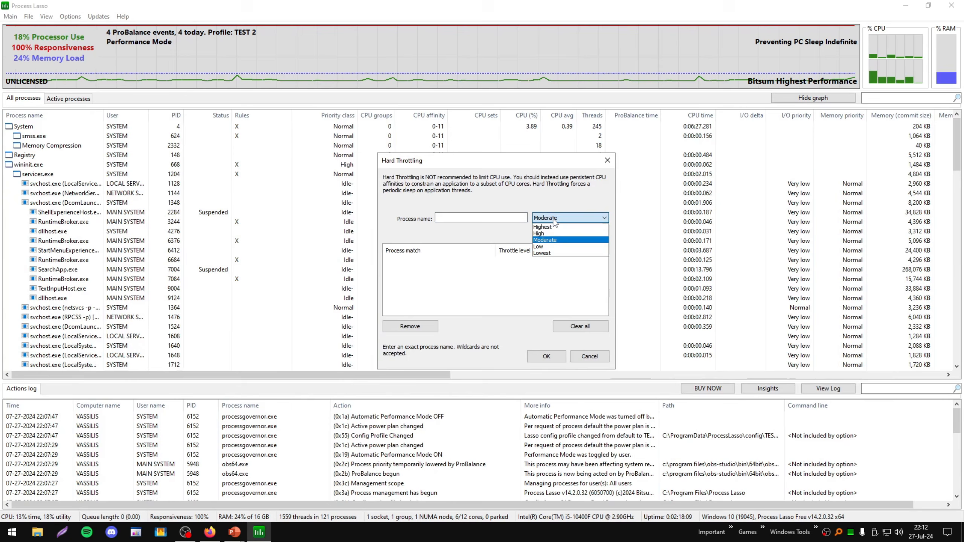
click(549, 218)
click(551, 218)
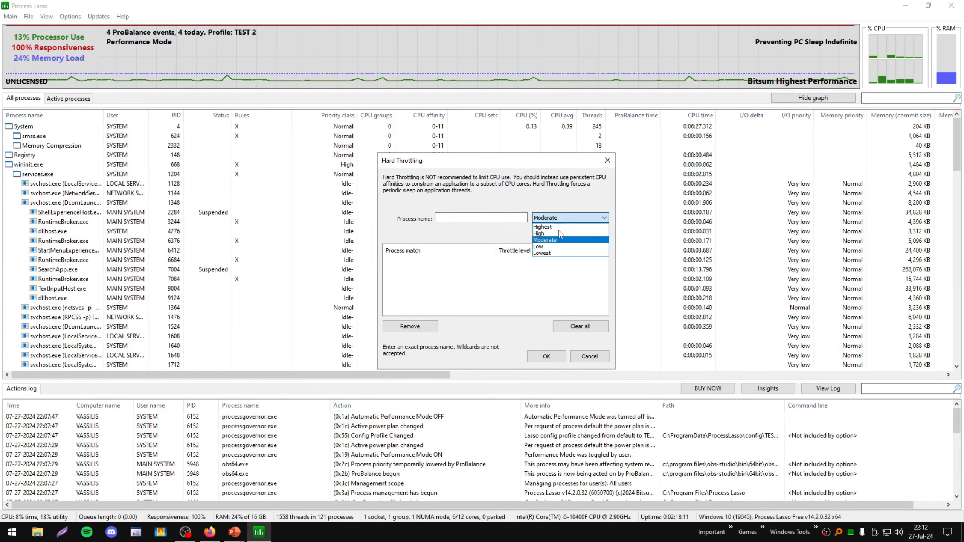
click(560, 199)
click(464, 218)
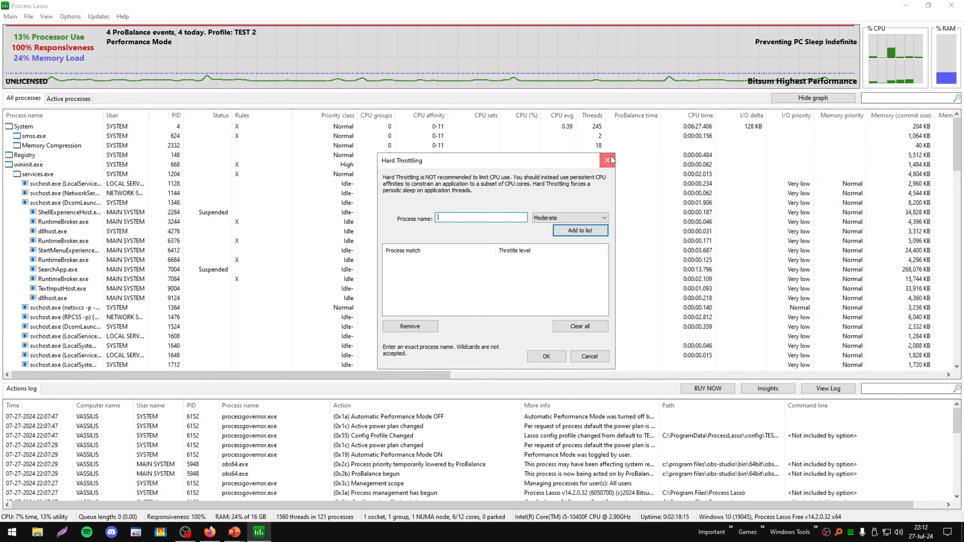
click(609, 160)
- Look over the Memory options, view the persistent memory priorities configuration, and exit without adding a rule
click(70, 16)
mouse_move(187, 64)
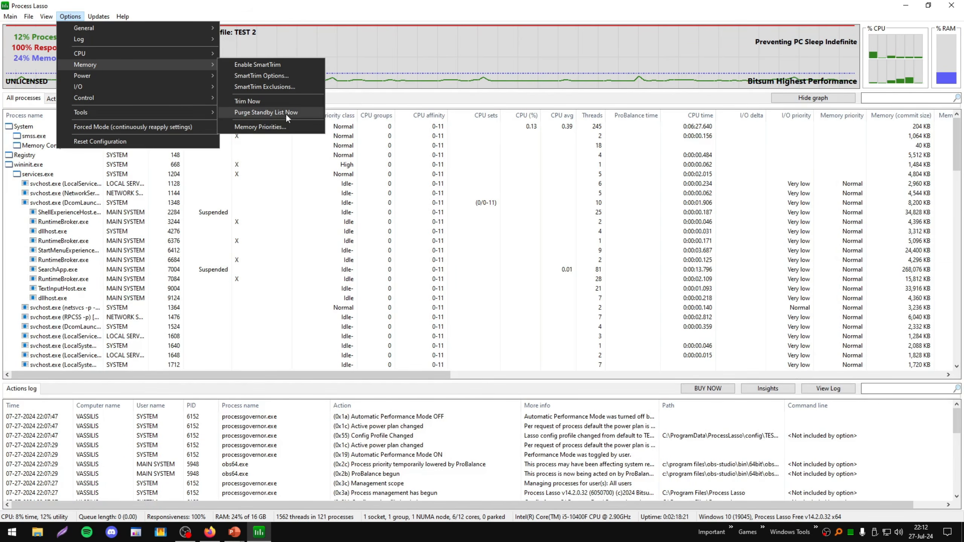
click(266, 127)
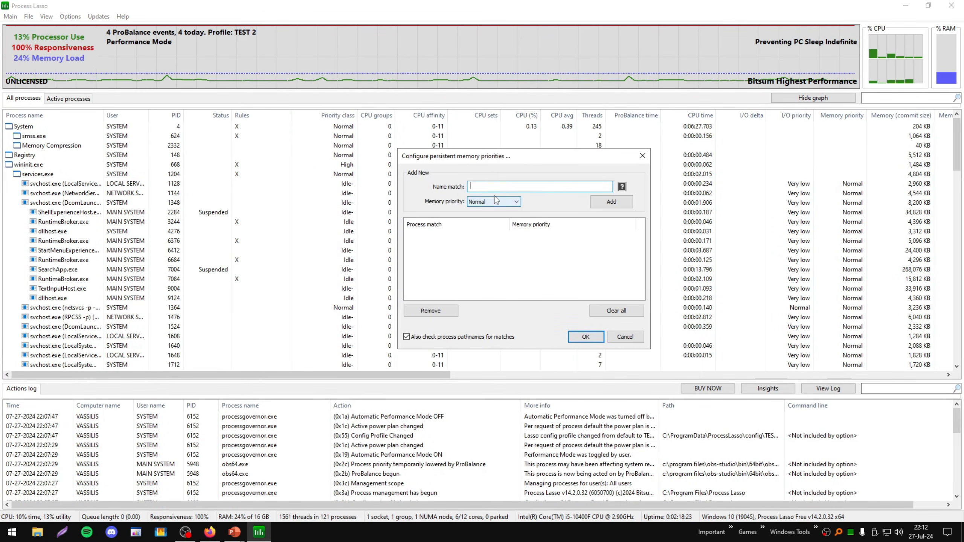
click(497, 200)
click(583, 244)
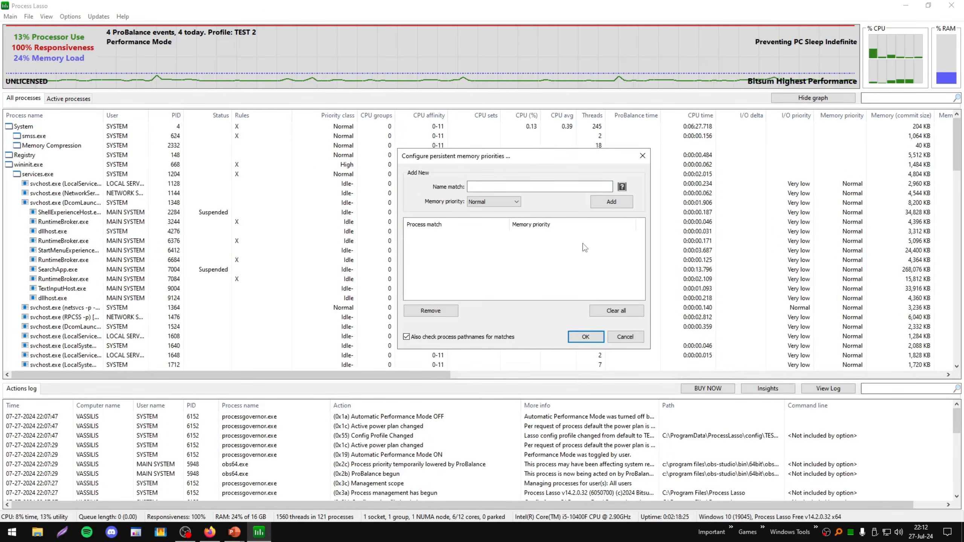
click(642, 158)
- Add cs2.exe to the list of processes that should induce Performance Mode and save the list
click(70, 17)
mouse_move(184, 80)
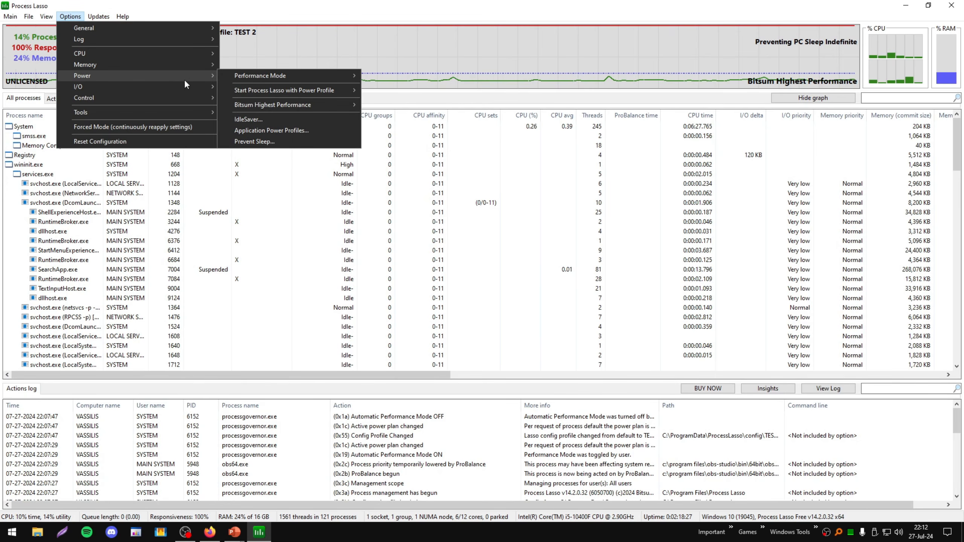
mouse_move(281, 76)
click(442, 77)
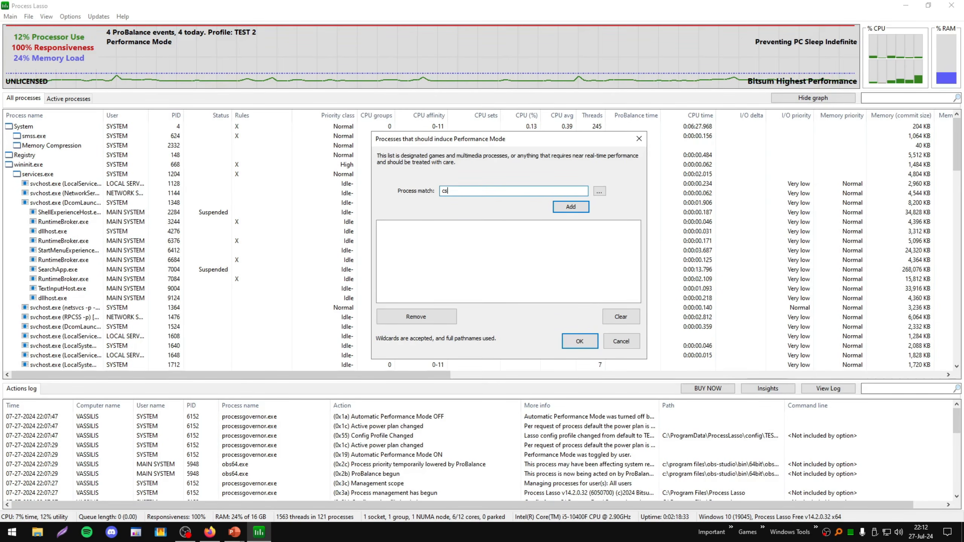
text(.exe)
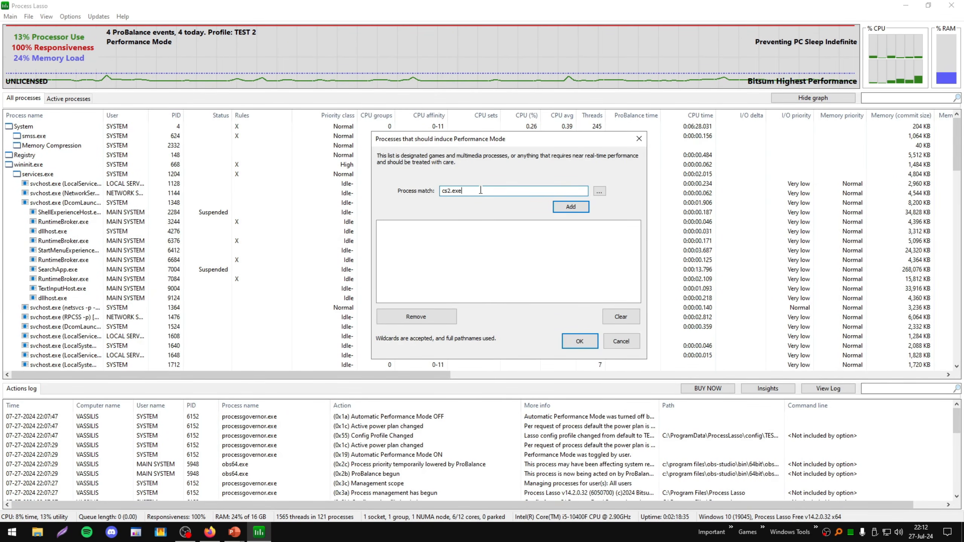
key(ctrl+a)
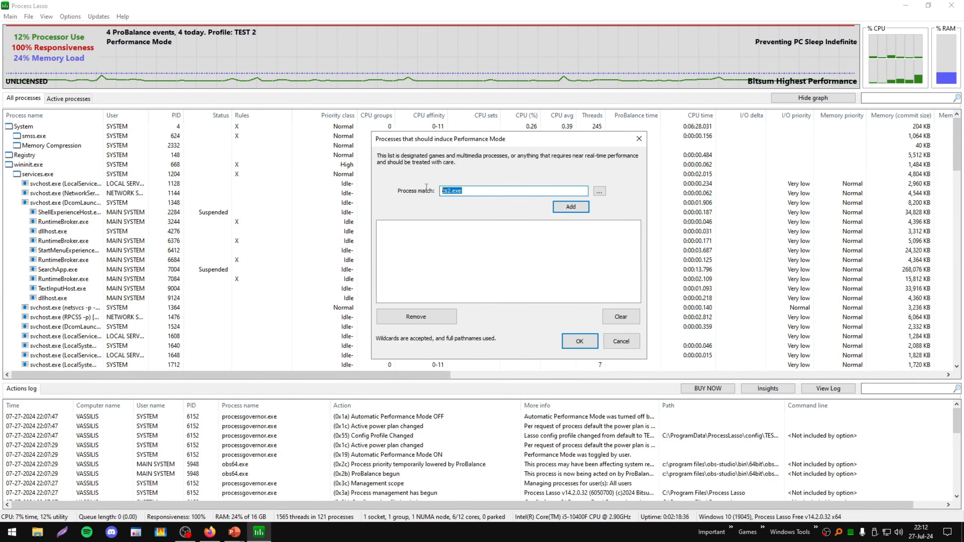
click(570, 210)
click(385, 226)
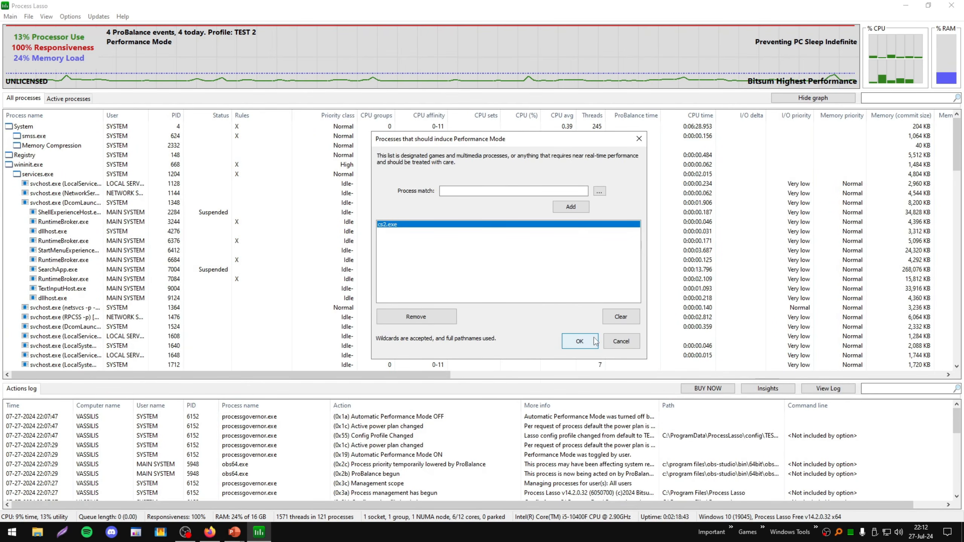
click(578, 341)
- Set Process Lasso to start with the Bitsum Highest Performance power profile
click(70, 16)
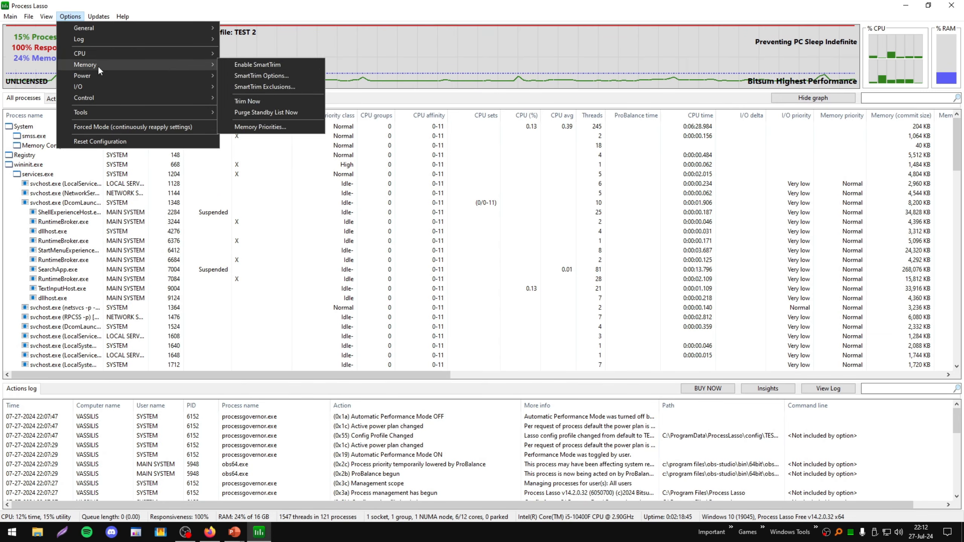
mouse_move(193, 86)
mouse_move(333, 91)
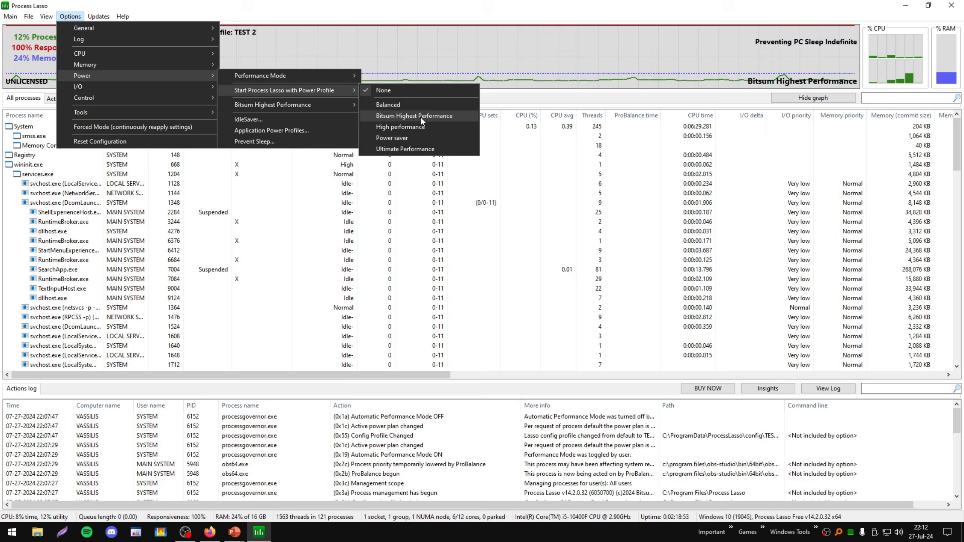
click(421, 117)
- Add an application power profile that uses Bitsum Highest Performance while cs2.exe is running, and save it
click(70, 17)
mouse_move(101, 75)
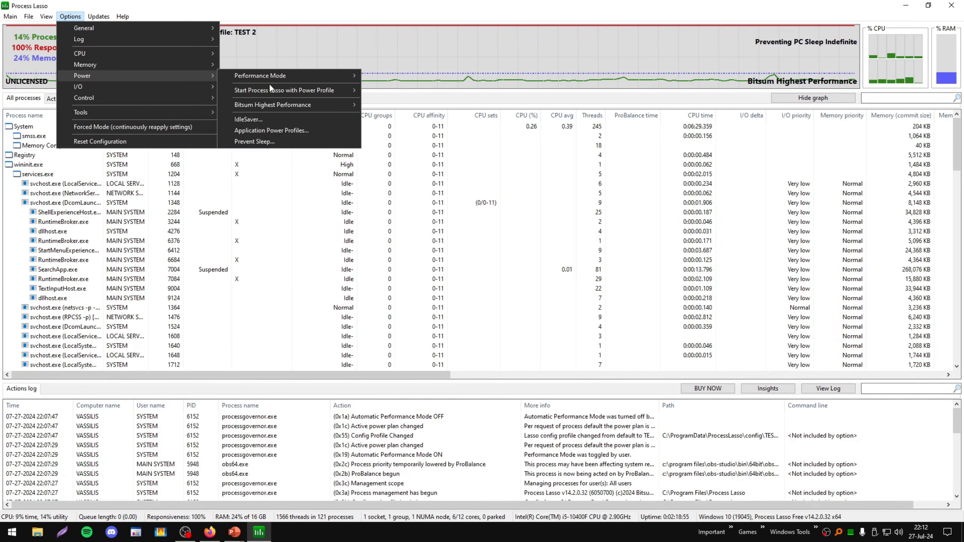
click(300, 130)
drag(493, 135, 519, 142)
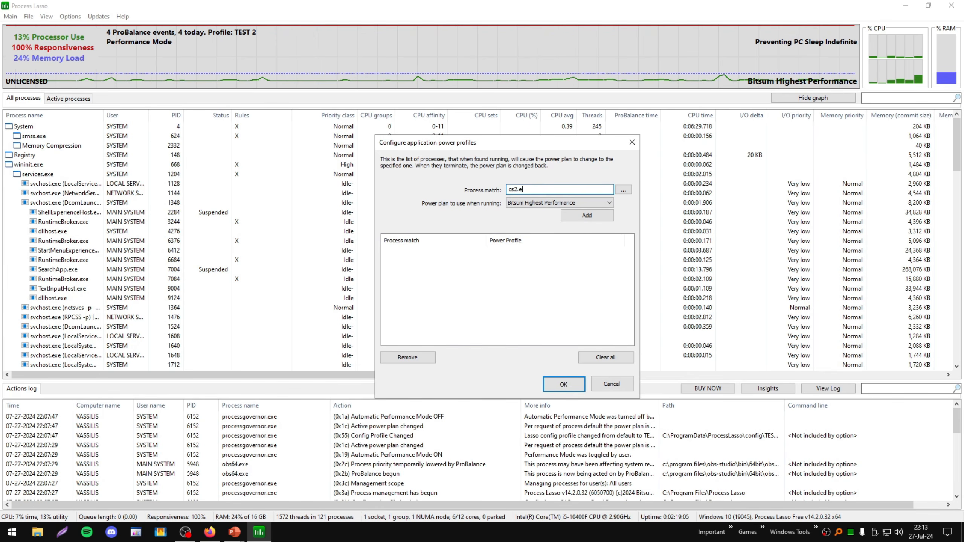
text(xe)
click(558, 202)
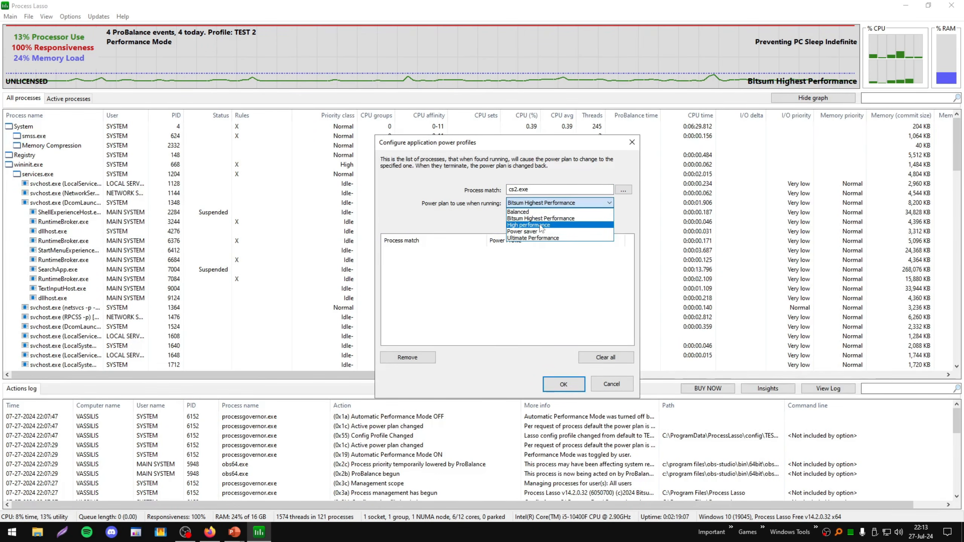
click(544, 274)
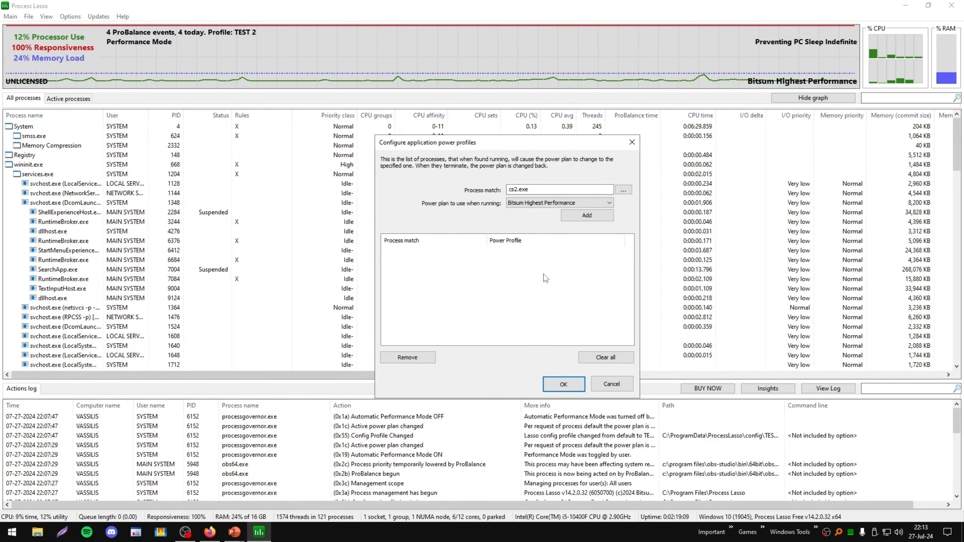
double_click(519, 189)
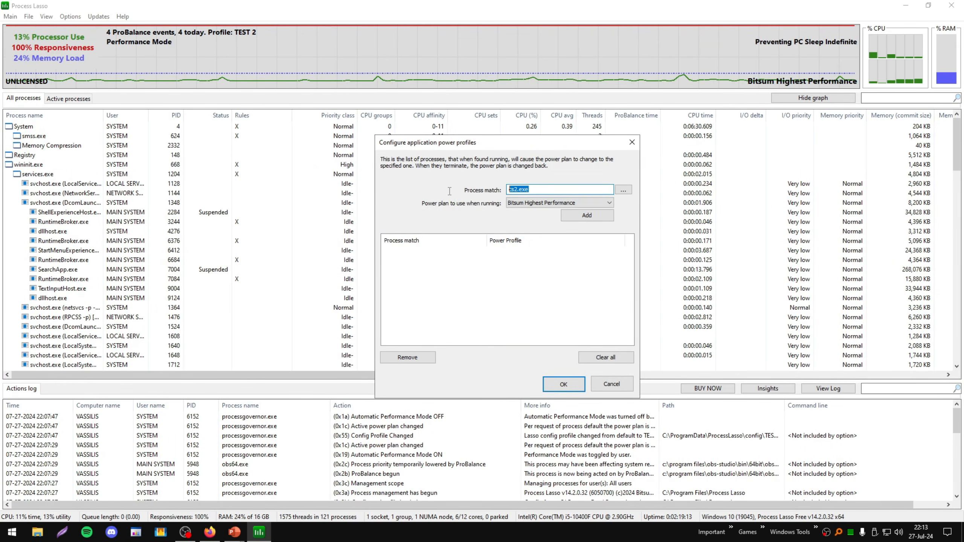
click(593, 222)
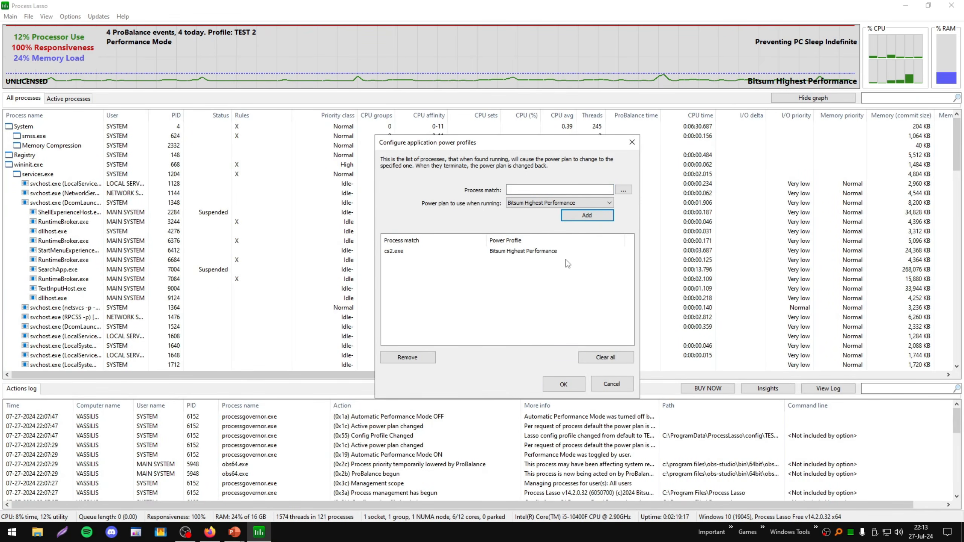
click(564, 384)
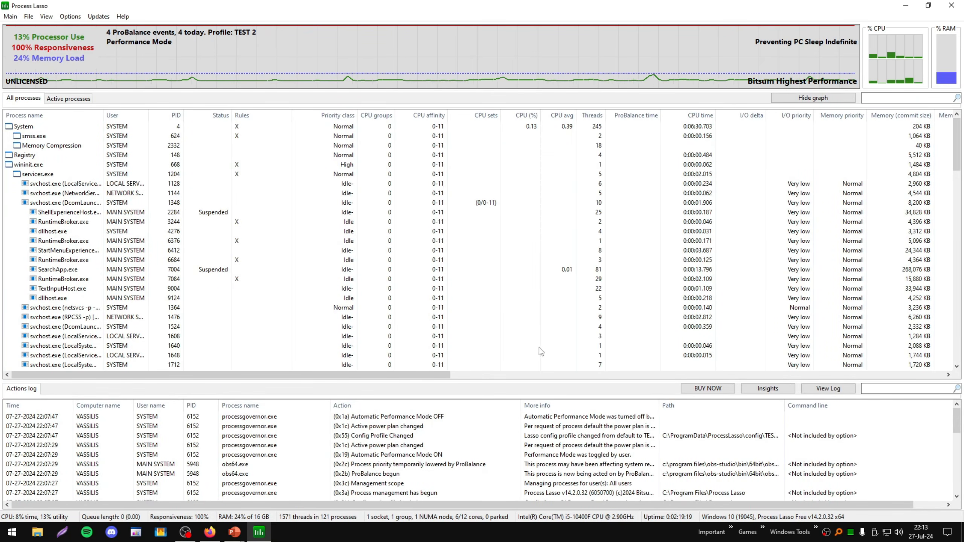
- View the list of processes that prevent the PC from sleeping, and exit without adding one
click(75, 17)
mouse_move(195, 78)
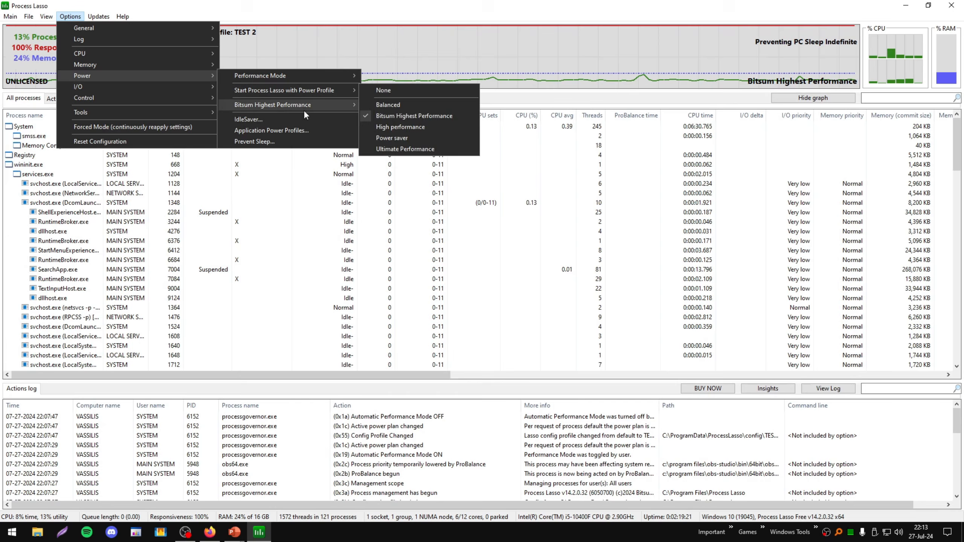
click(299, 140)
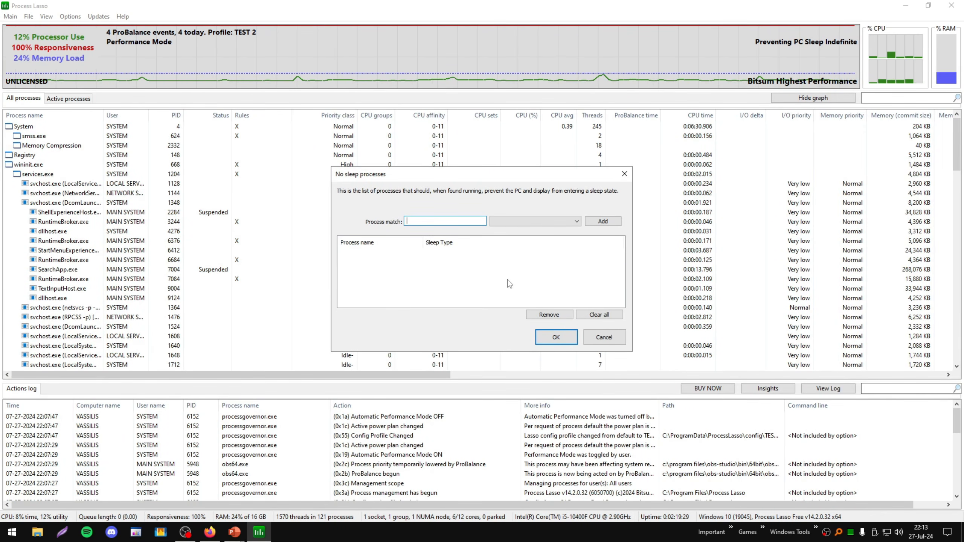
click(624, 174)
- Look over the I/O Priorities settings and the available priority levels, and exit without adding a process
click(67, 17)
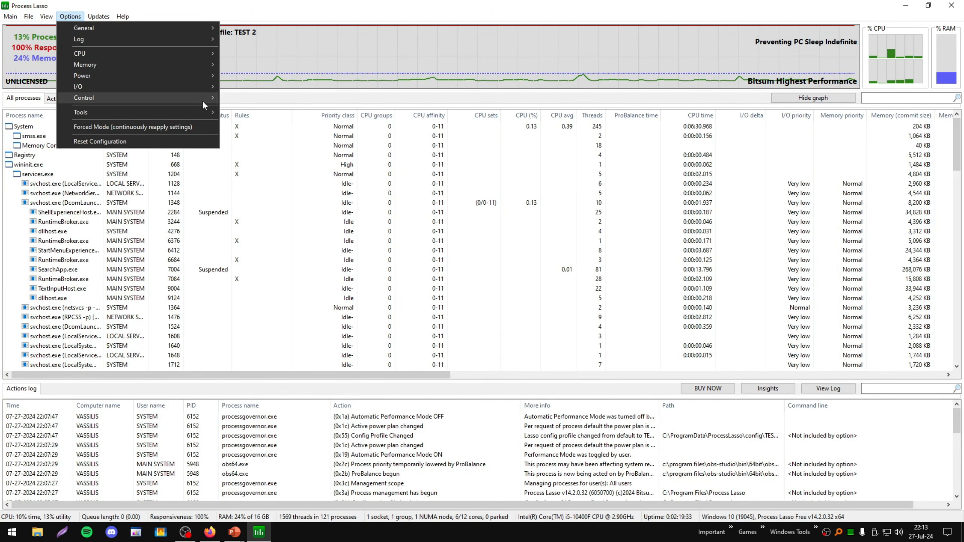
mouse_move(201, 97)
mouse_move(196, 76)
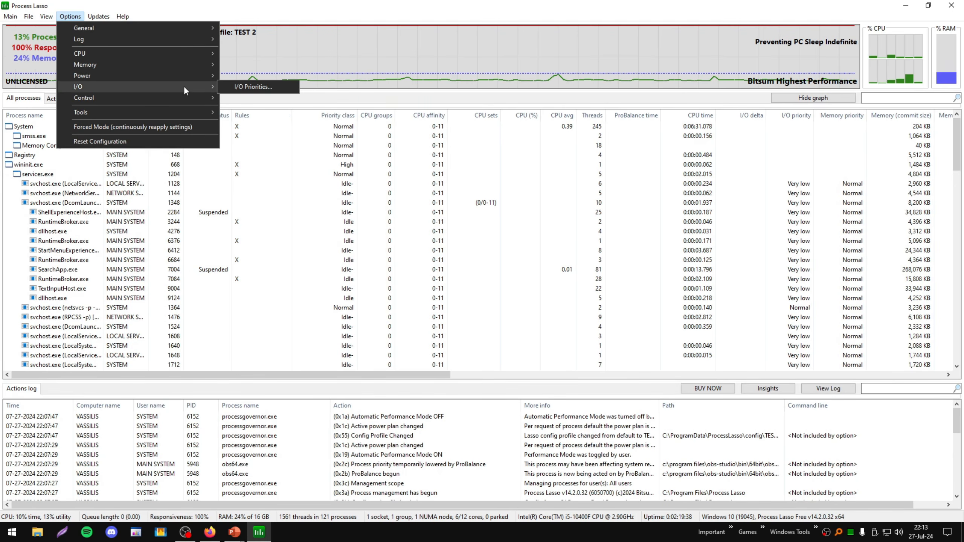
click(253, 88)
drag(502, 152, 531, 156)
click(587, 201)
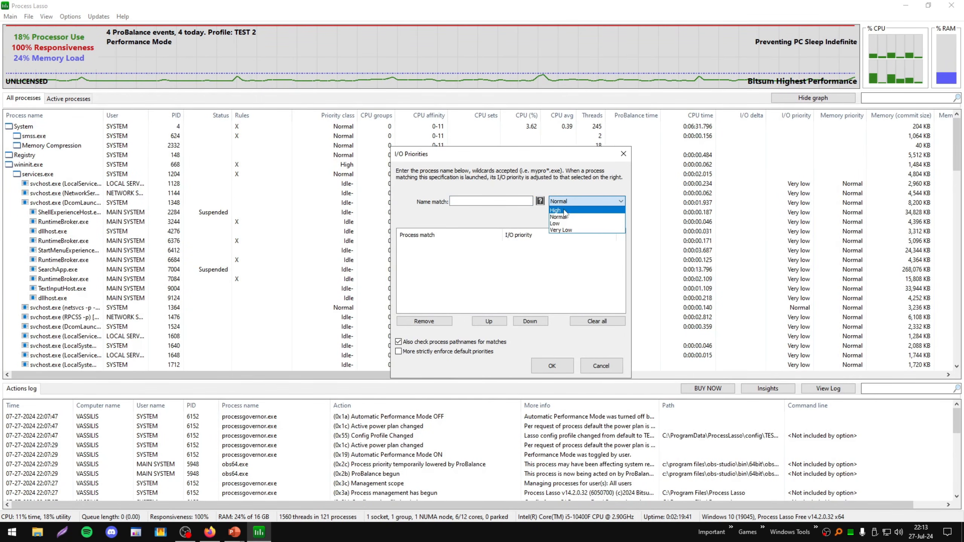
click(566, 214)
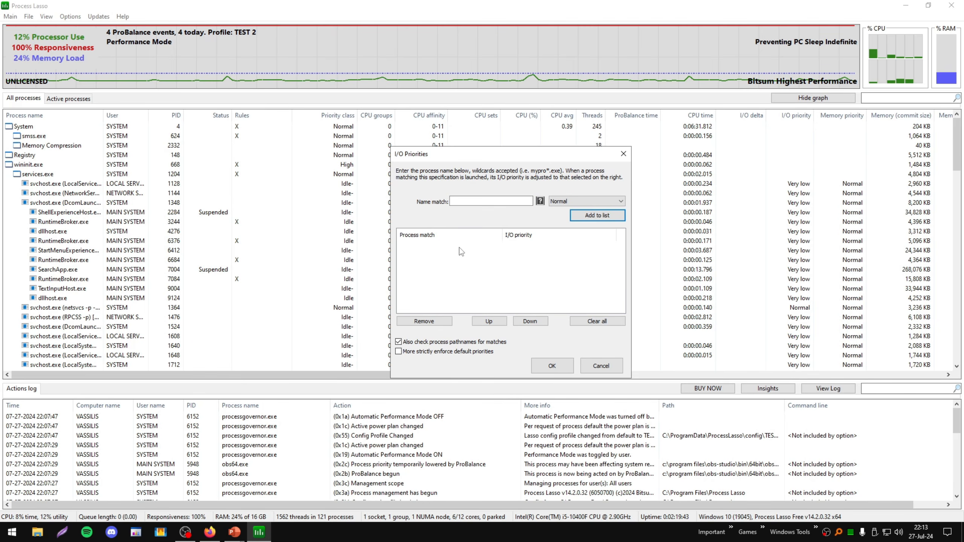
click(587, 201)
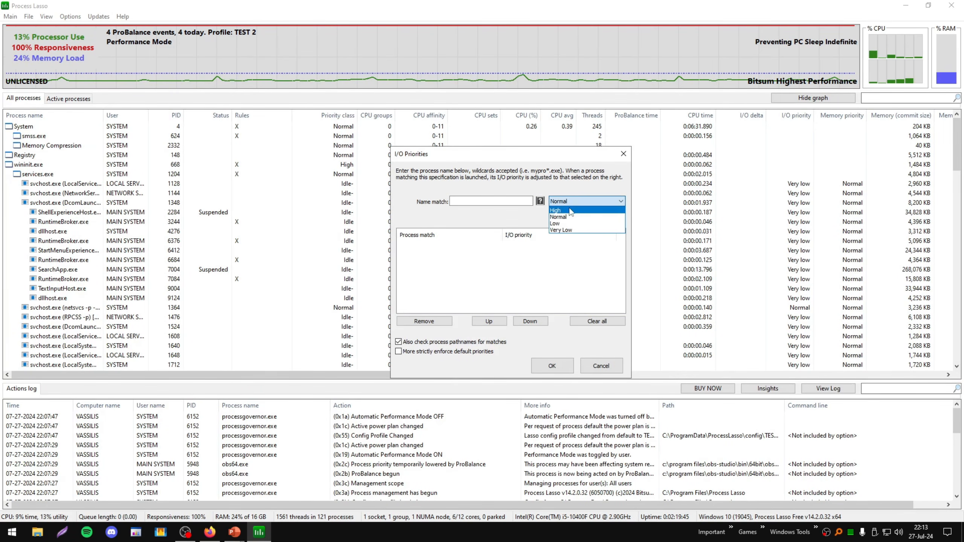
click(623, 154)
click(623, 154)
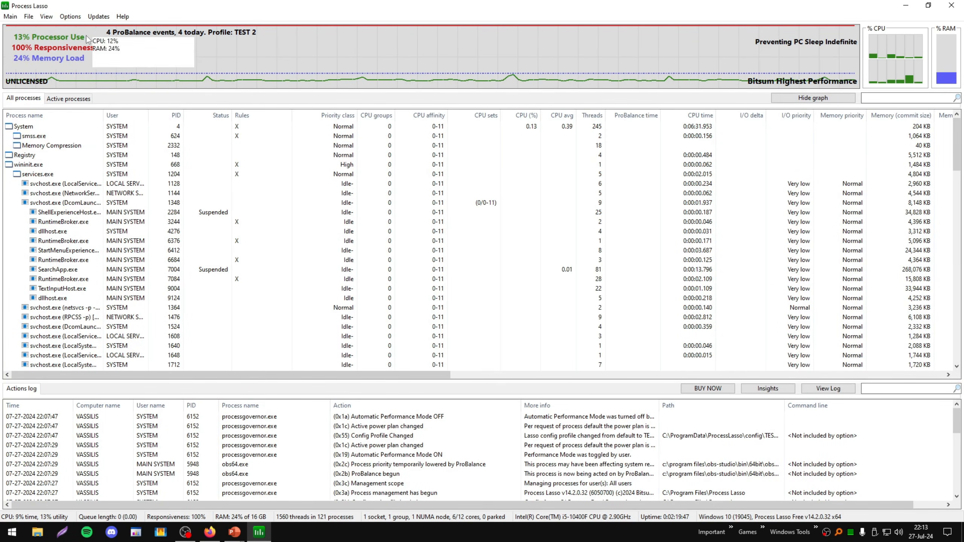
- Begin a new Process Watchdog rule that matches cs2.exe and monitors its CPU use
click(70, 17)
mouse_move(188, 101)
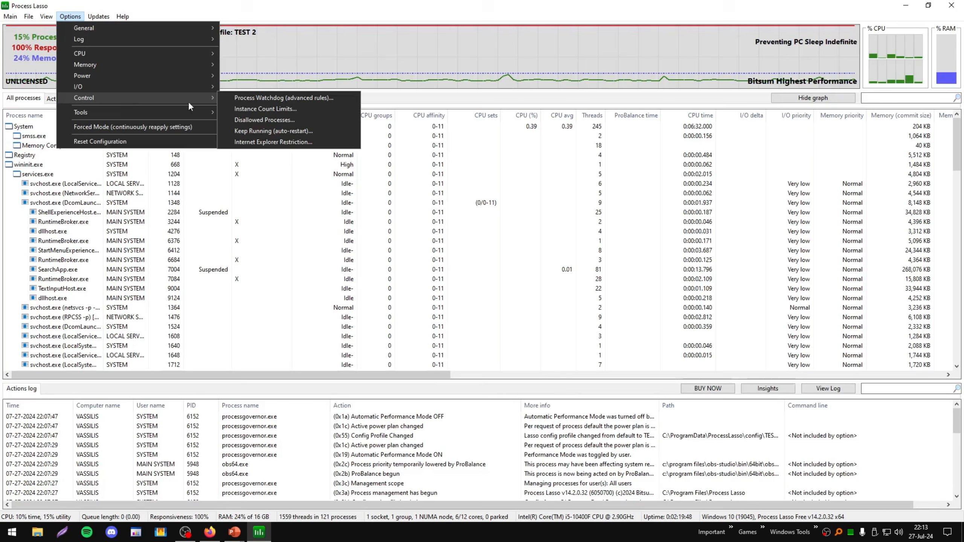
click(268, 98)
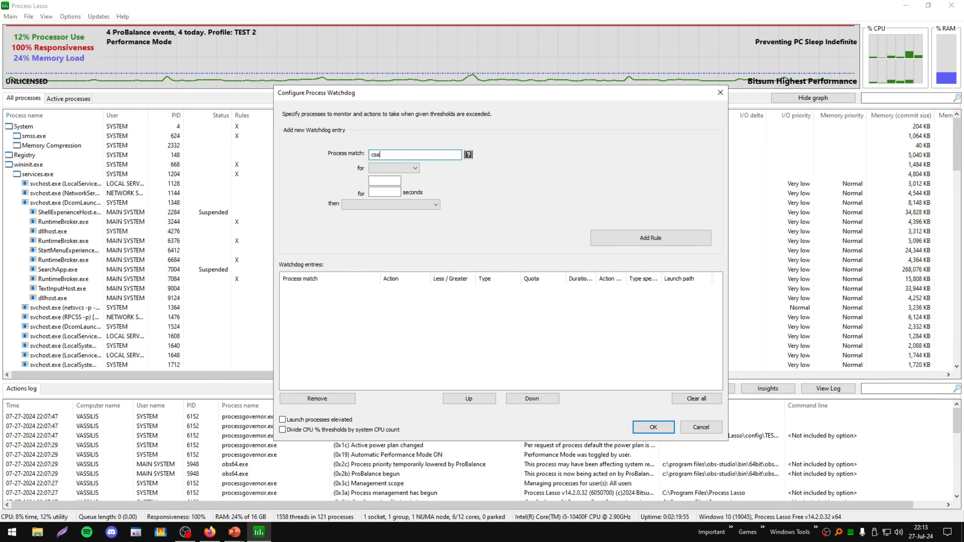
key(BackSpace)
text(2.exe)
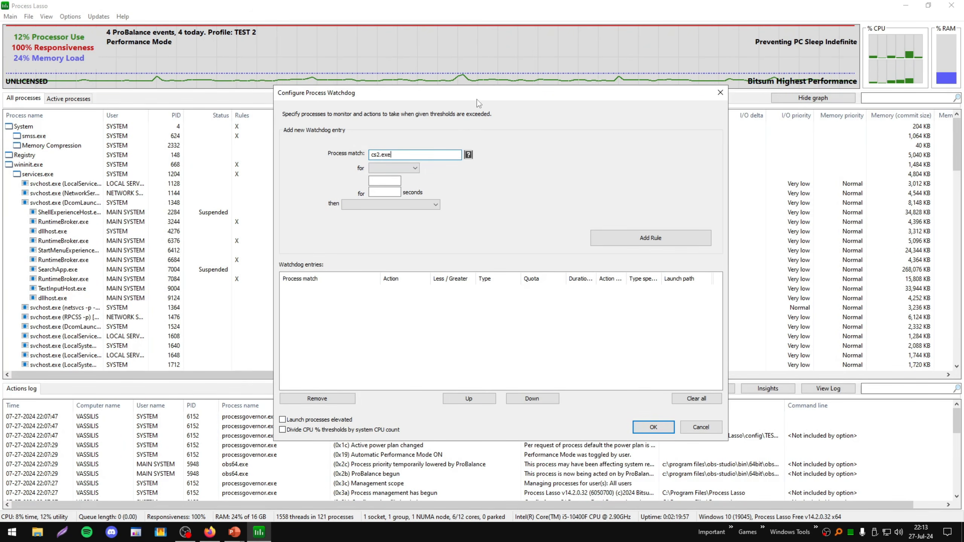
click(403, 168)
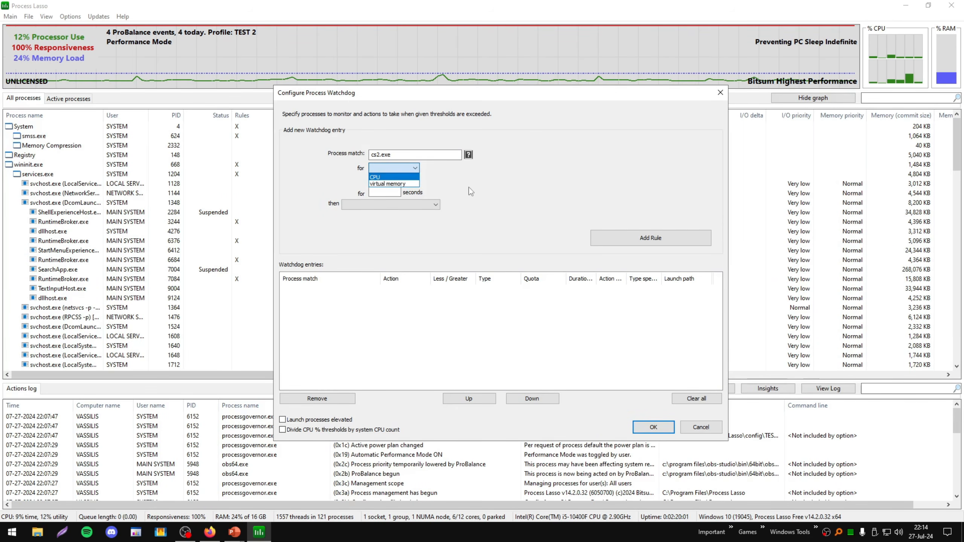
click(387, 178)
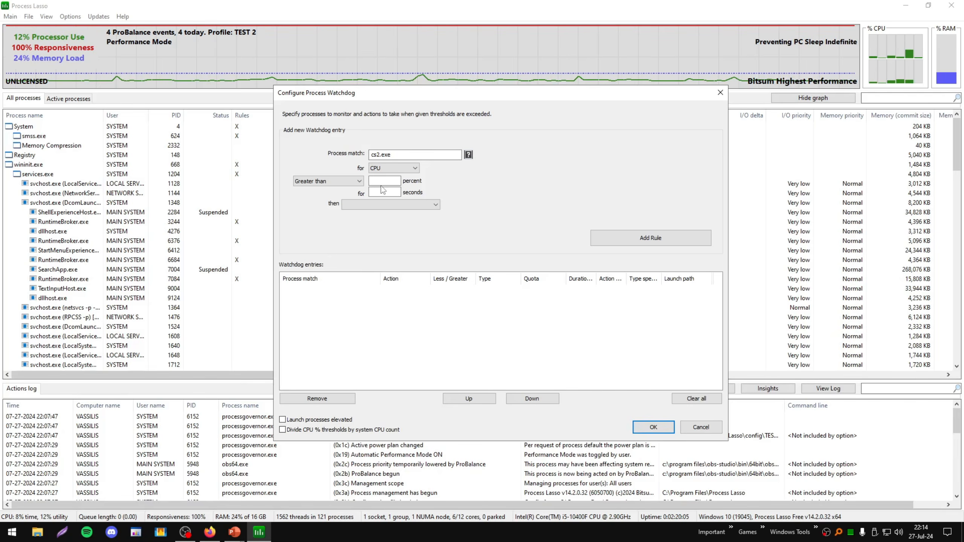
- Set the Watchdog rule's threshold to CPU use greater than 50 percent for 10 seconds
click(329, 183)
click(379, 177)
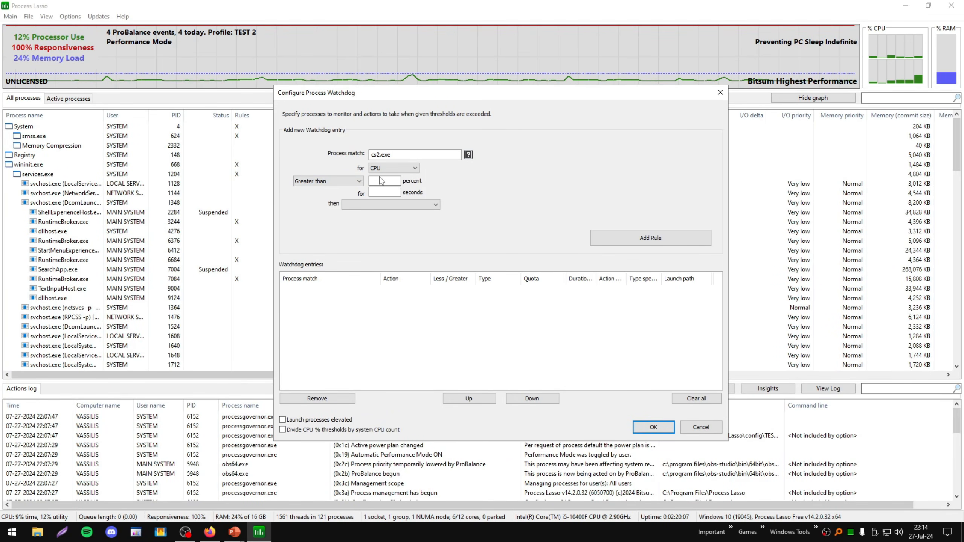
key(shift+Tab)
key(shift+Tab)
key(shift+Tab)
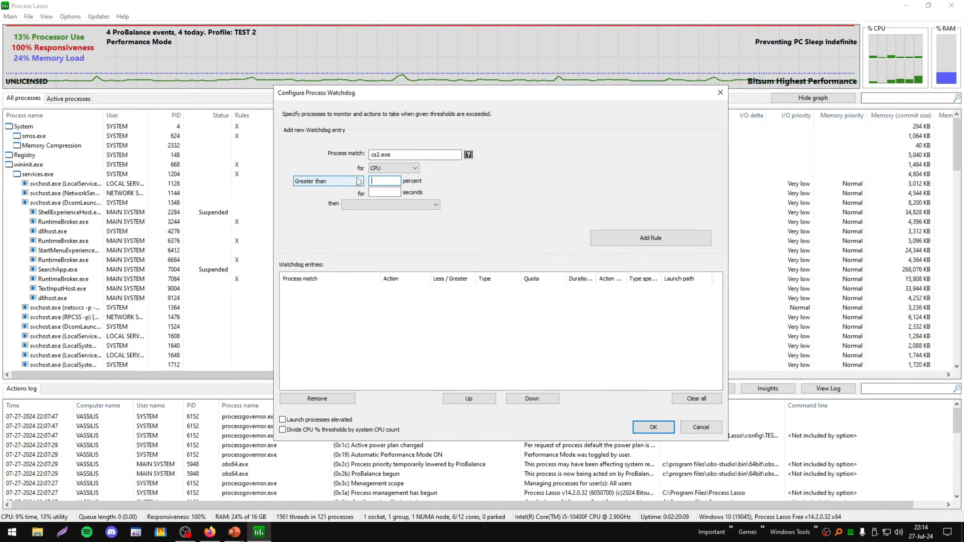
drag(406, 154, 368, 155)
click(388, 182)
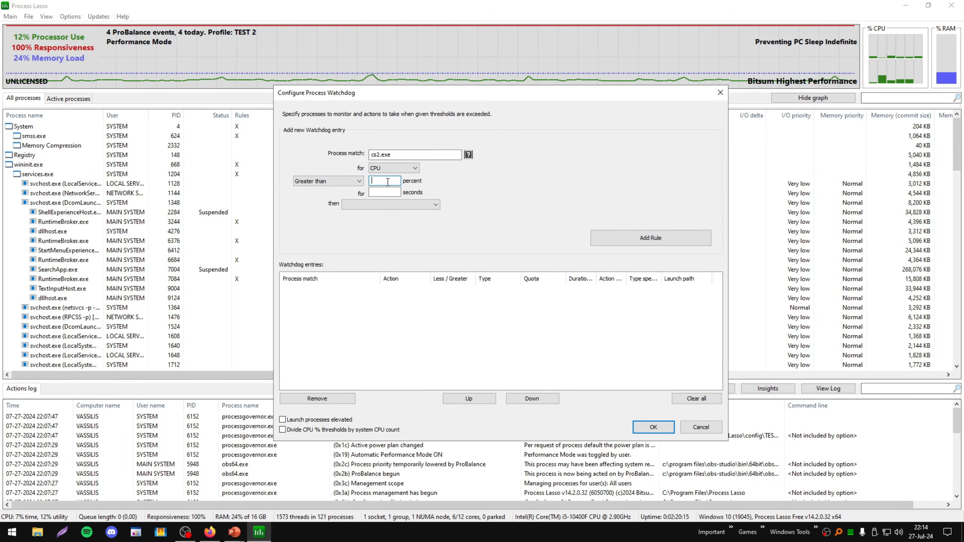
text(50)
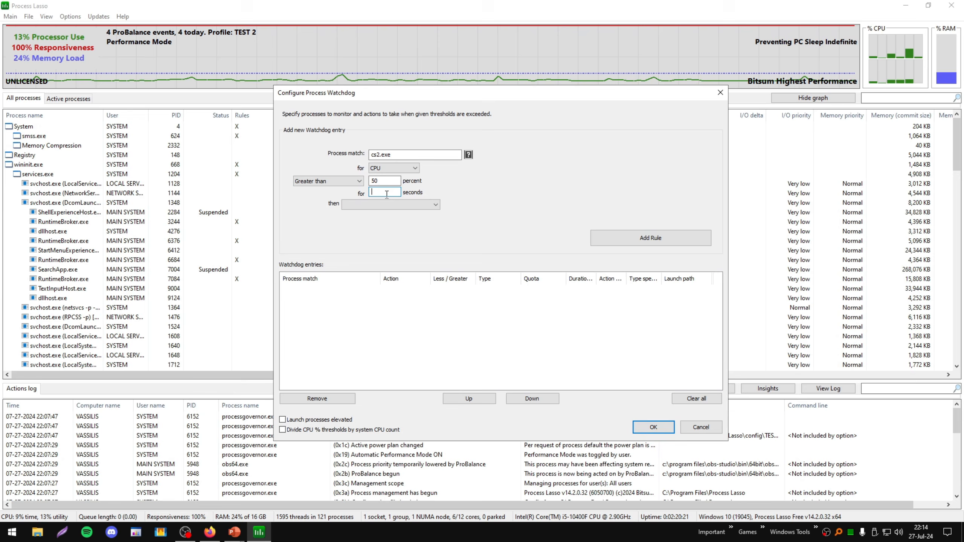
text(10)
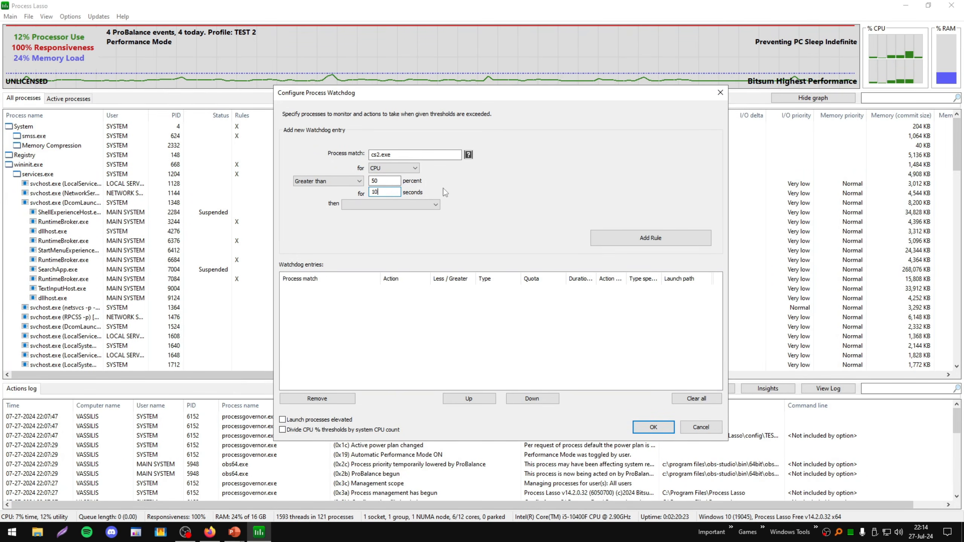
- Set the Watchdog rule's action to set I/O priority, with the priority at Critical
click(381, 205)
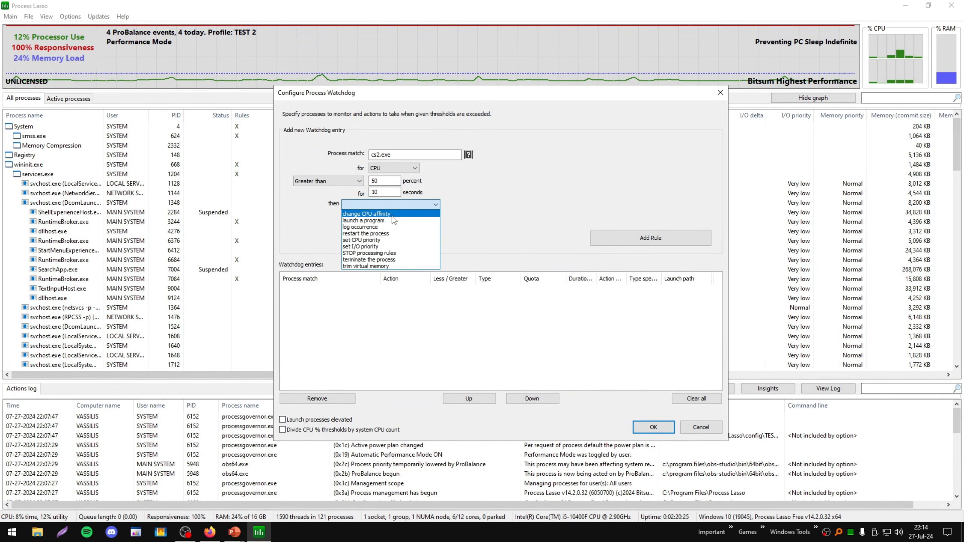
click(409, 247)
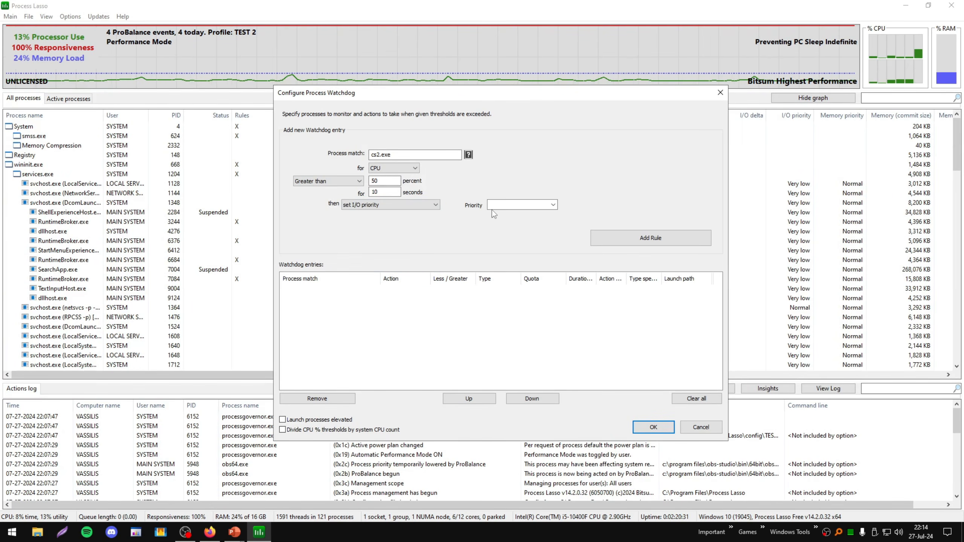
click(553, 205)
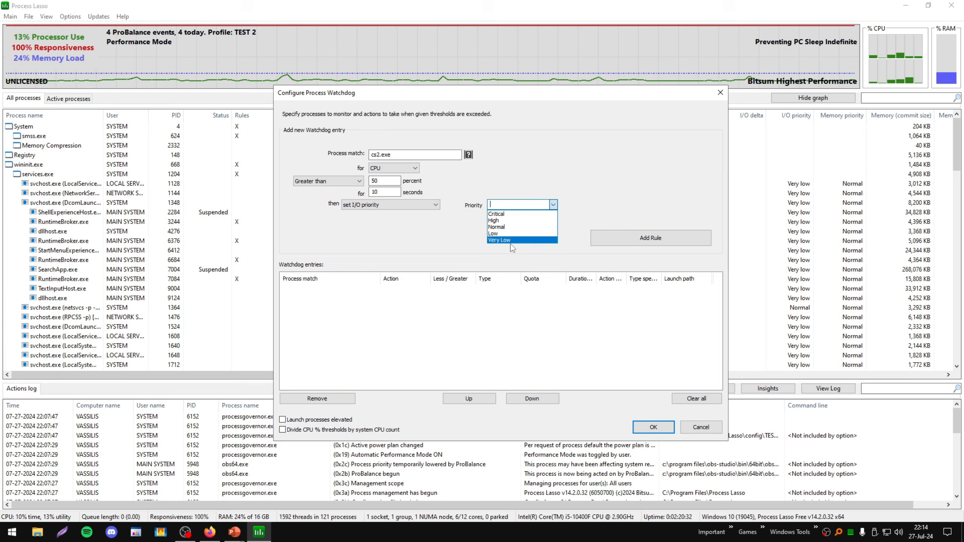
click(510, 214)
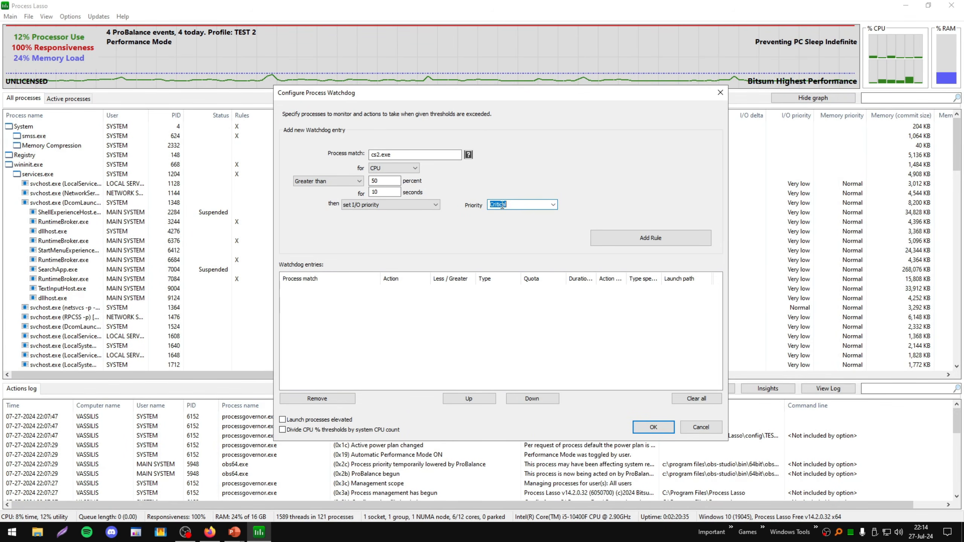
click(509, 206)
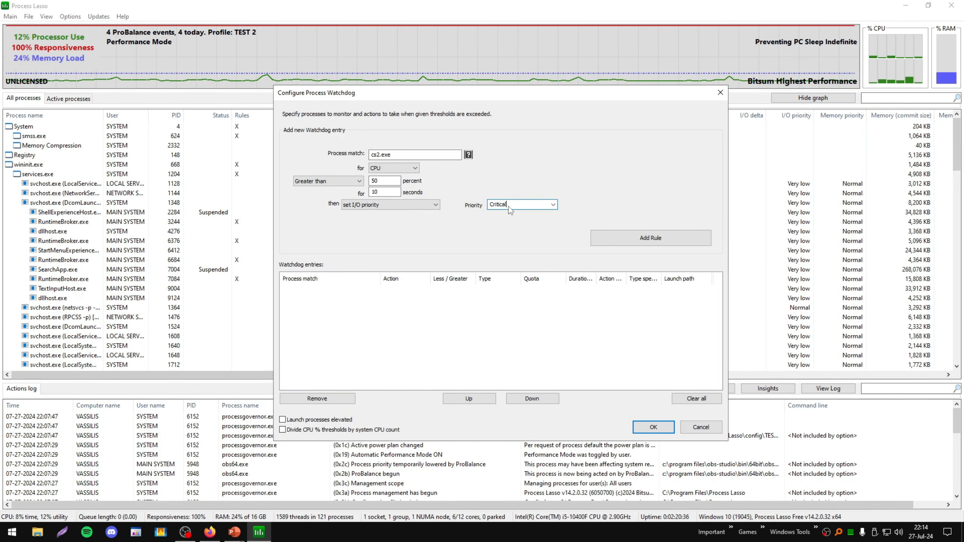
- Try STOP processing rules and restart the process as the Watchdog rule's action
click(362, 206)
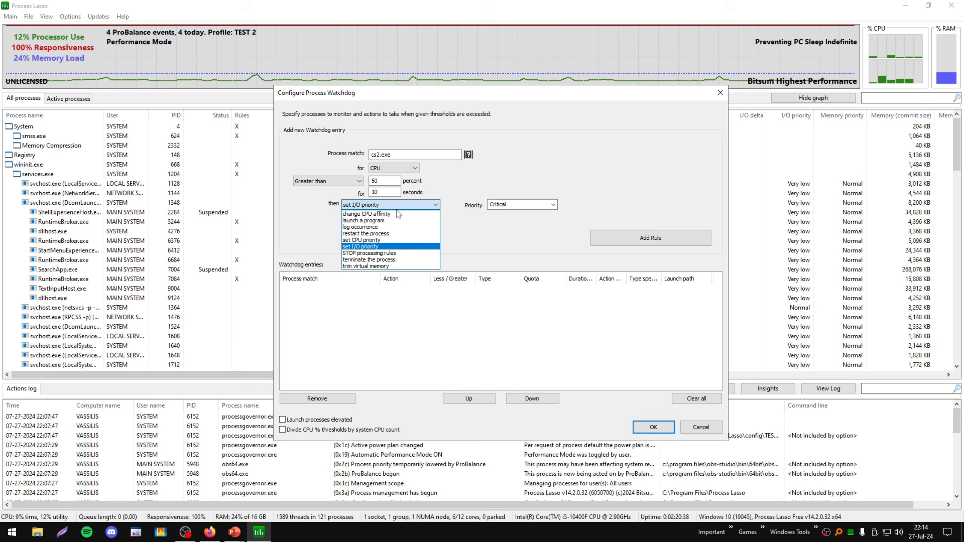
click(402, 254)
click(433, 205)
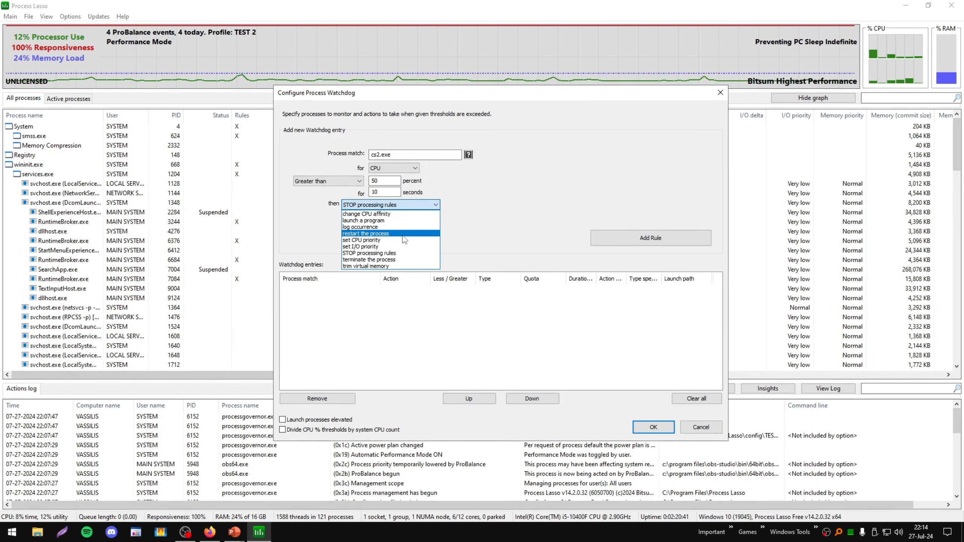
click(402, 234)
- Set the Watchdog rule's action to terminate the process and add the cs2.exe rule to the entries
click(392, 203)
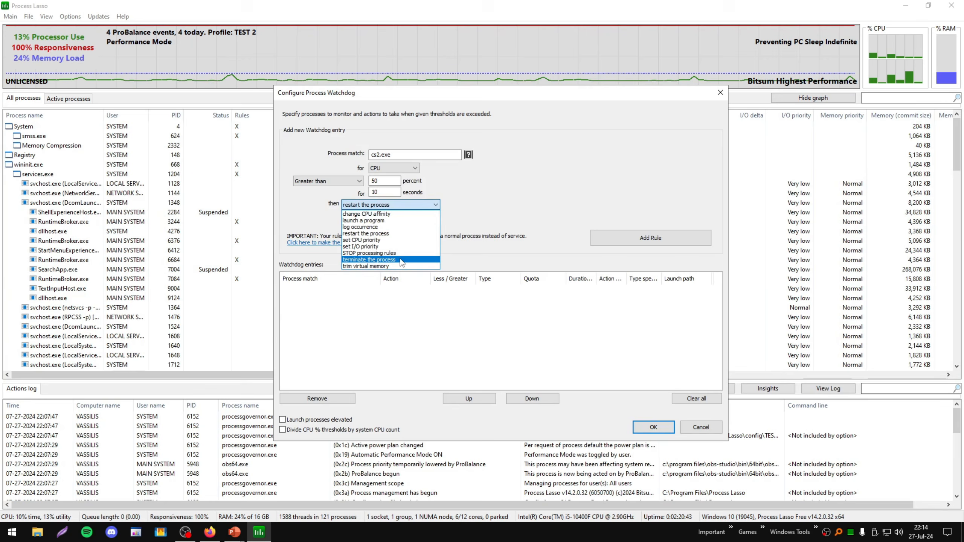
click(403, 259)
click(379, 181)
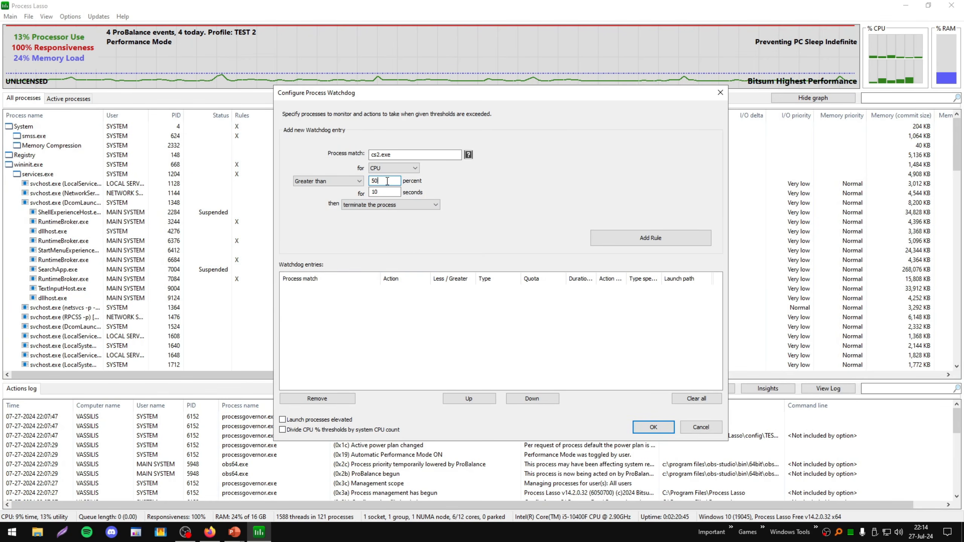
key(Tab)
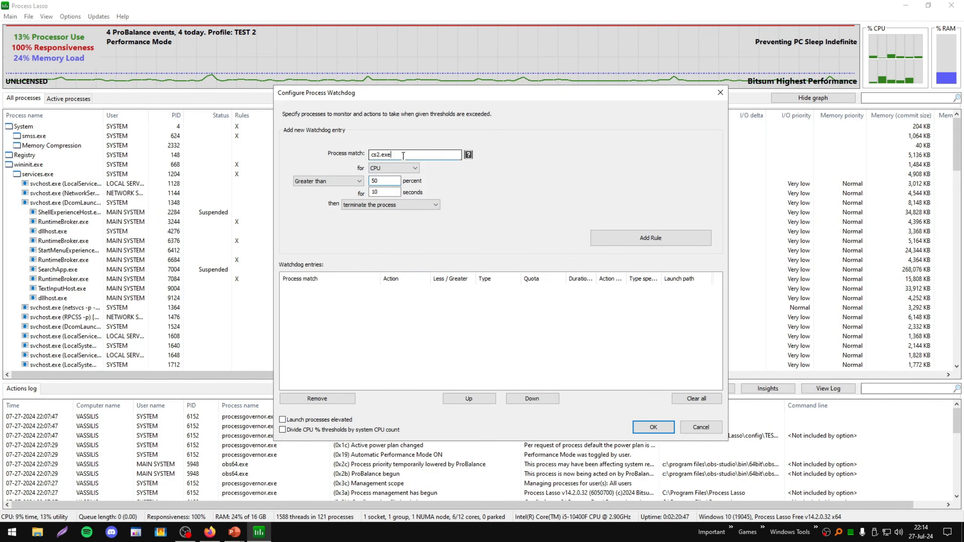
click(650, 238)
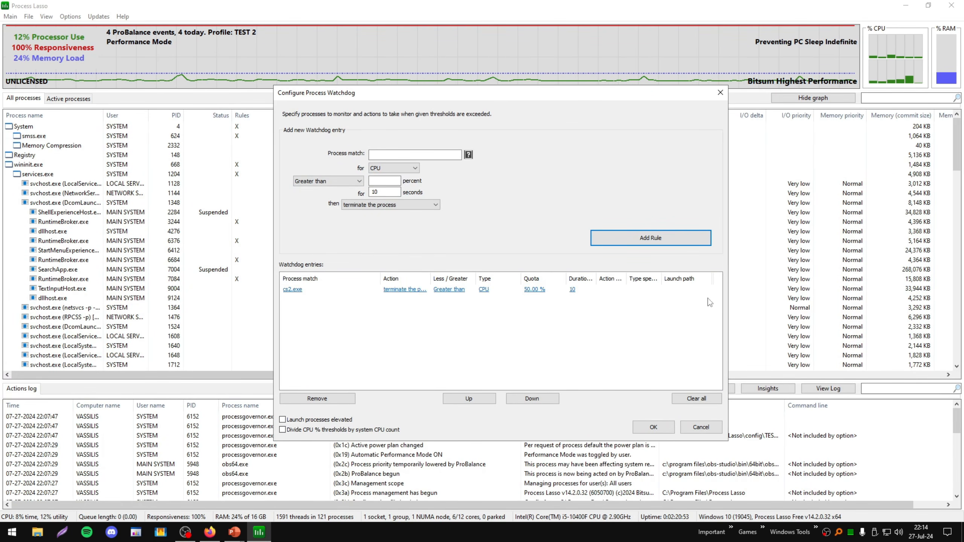
- Clear all Watchdog entries and exit the Process Watchdog configuration
click(697, 398)
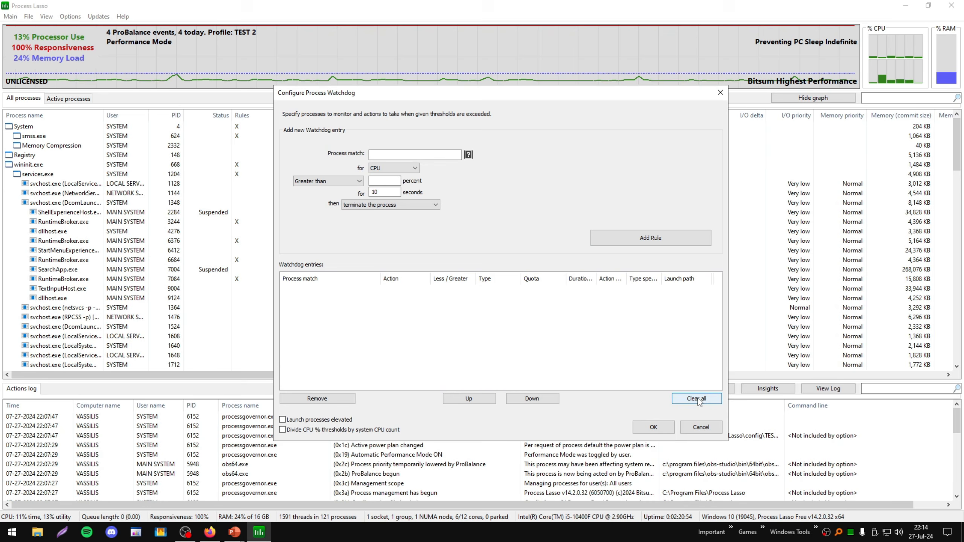
click(720, 92)
click(513, 294)
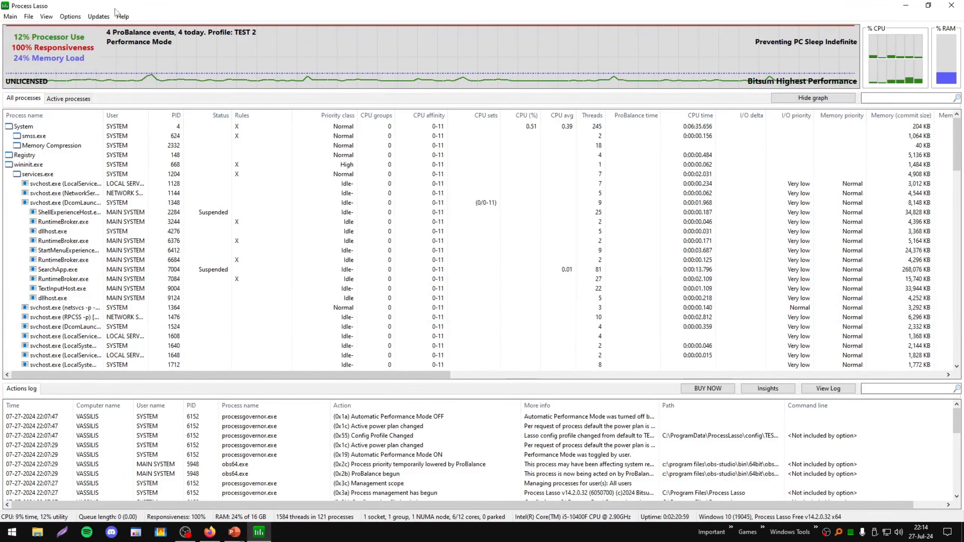
- Look over the Instance Count Limits settings for process name and maximum instances, and exit without adding a limit
click(70, 16)
mouse_move(214, 112)
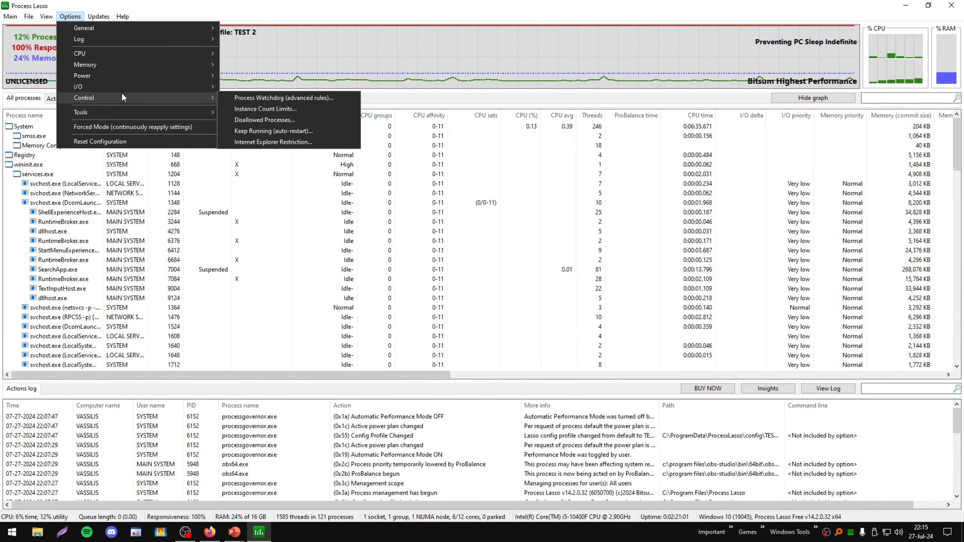
mouse_move(159, 98)
click(297, 110)
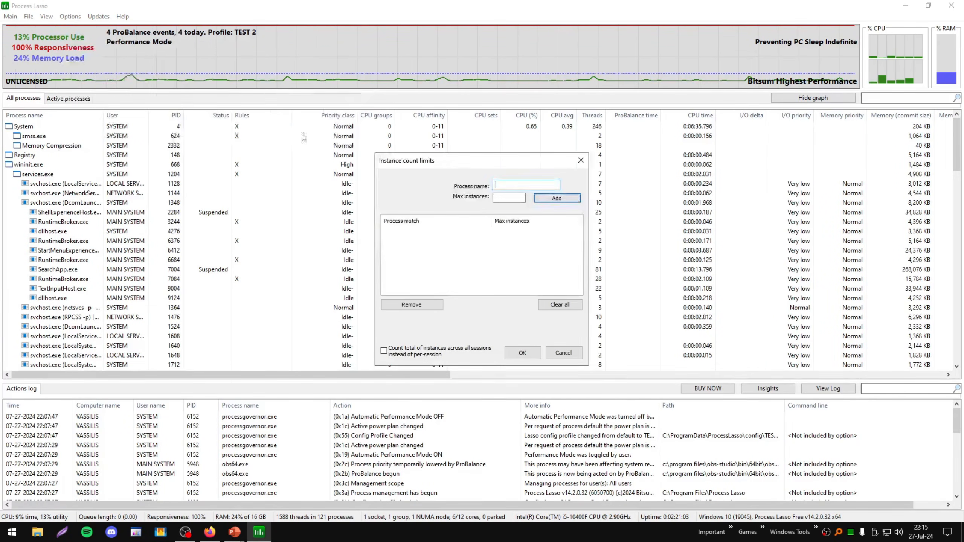
drag(469, 160, 508, 165)
click(547, 203)
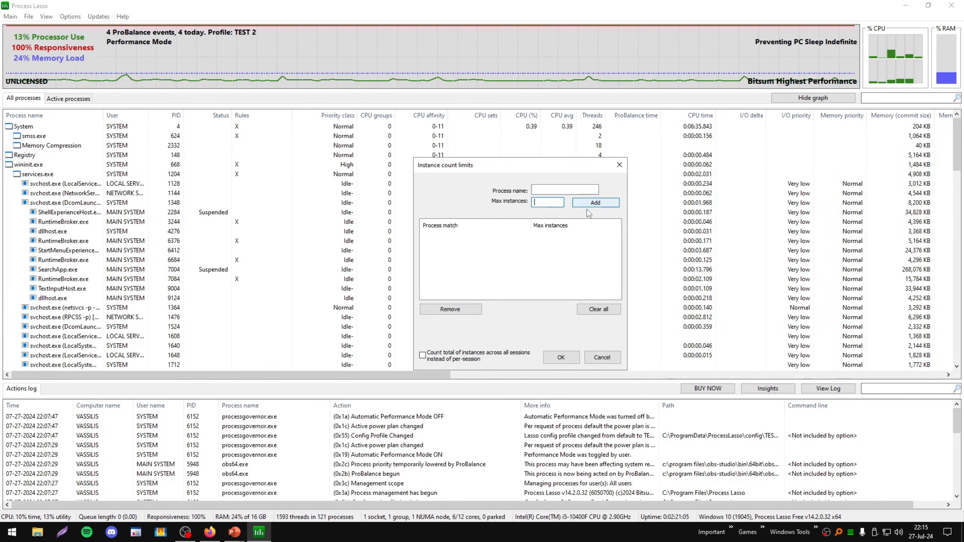
click(543, 190)
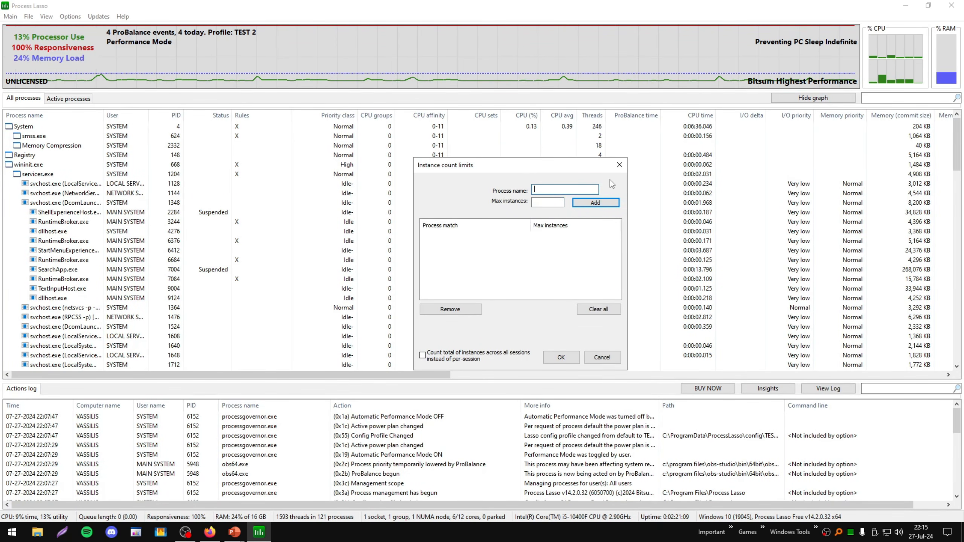
key(Tab)
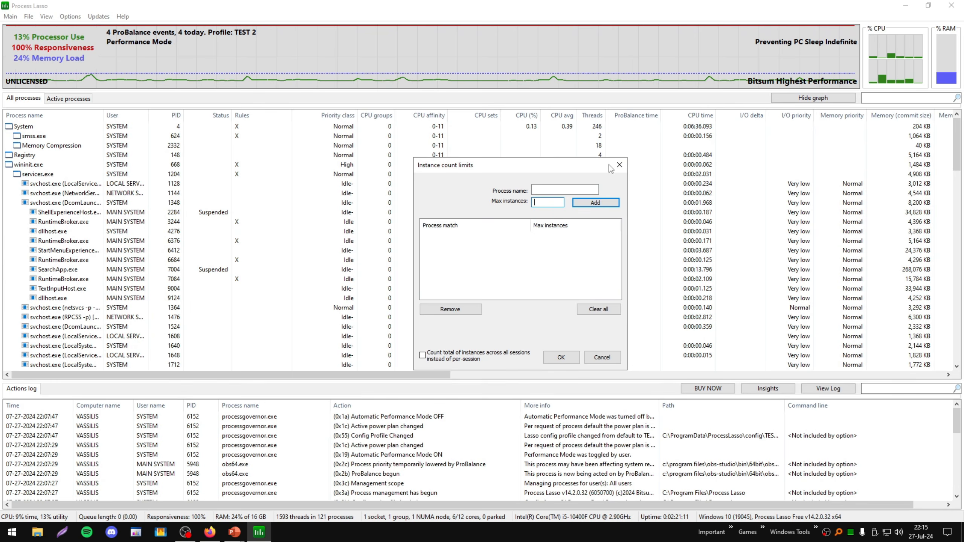
click(620, 165)
- View the Disallowed Processes list and its exceptions, and exit without adding a process
click(70, 16)
mouse_move(83, 97)
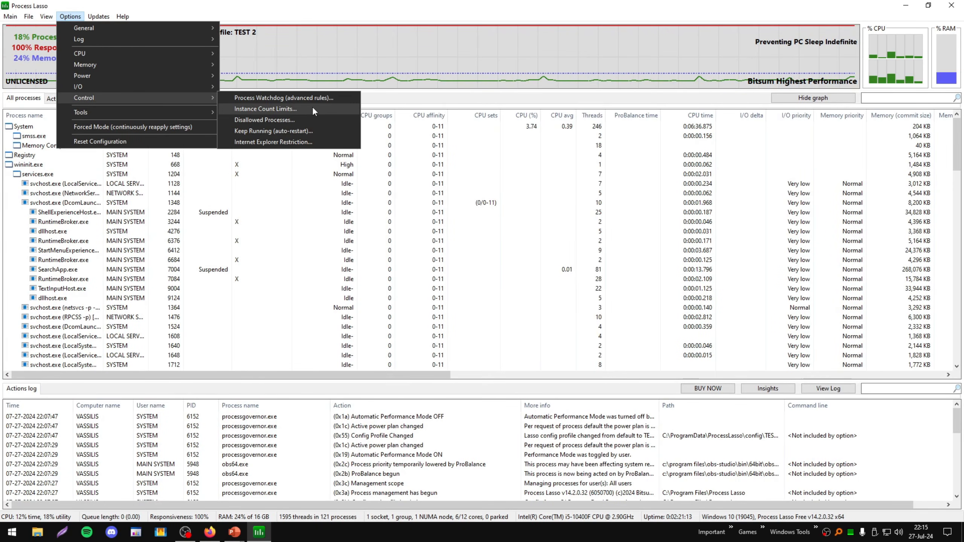
click(259, 118)
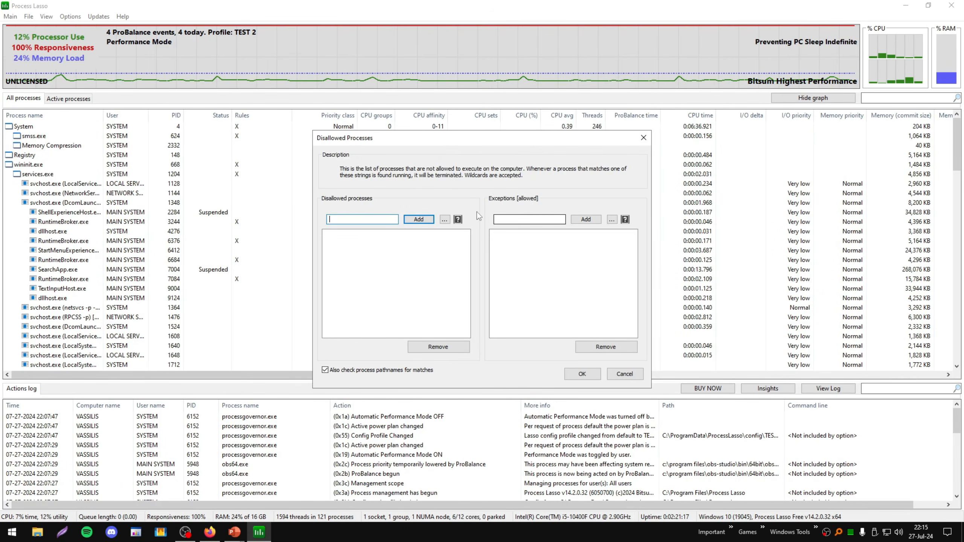
drag(492, 137, 506, 156)
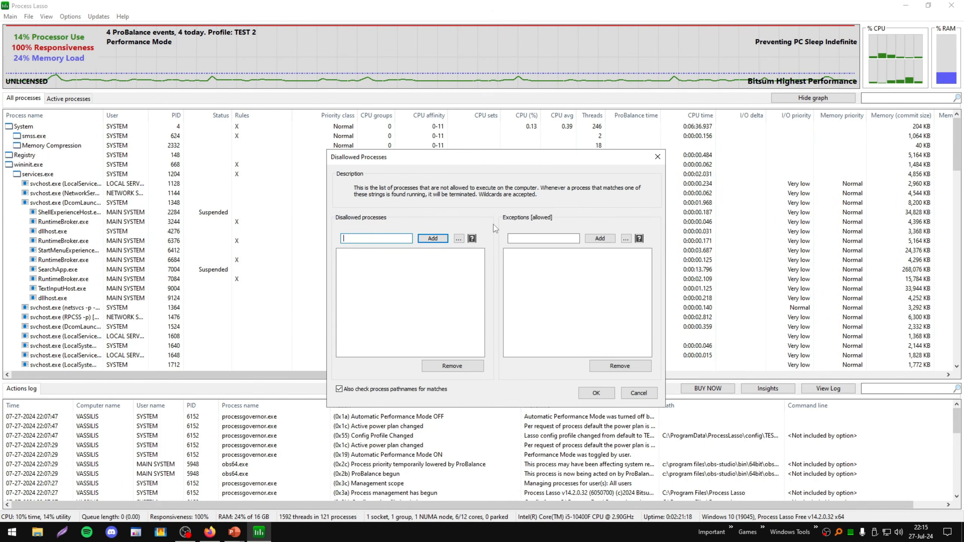
click(658, 156)
- View the Keep Running (auto-restart) process settings, and exit without adding a process
click(70, 16)
mouse_move(114, 112)
mouse_move(190, 97)
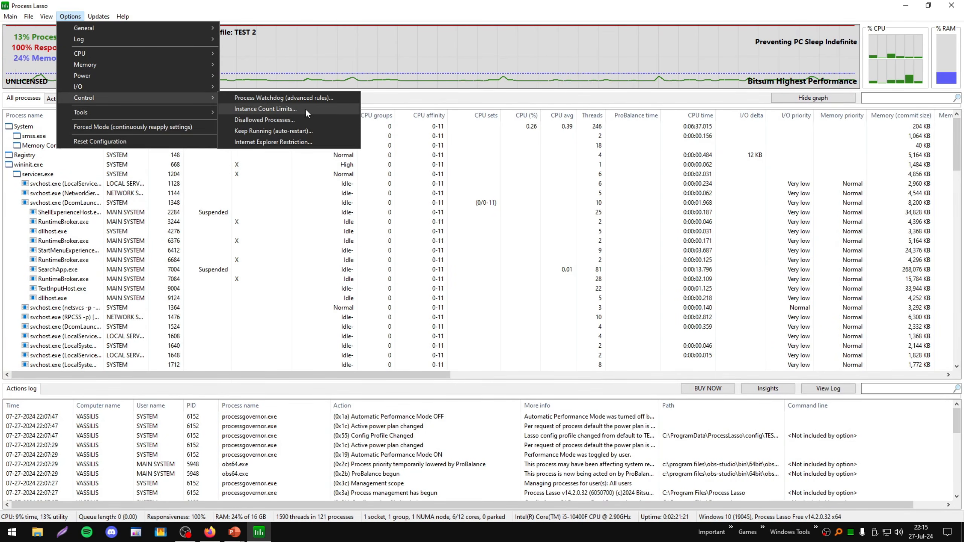
click(299, 131)
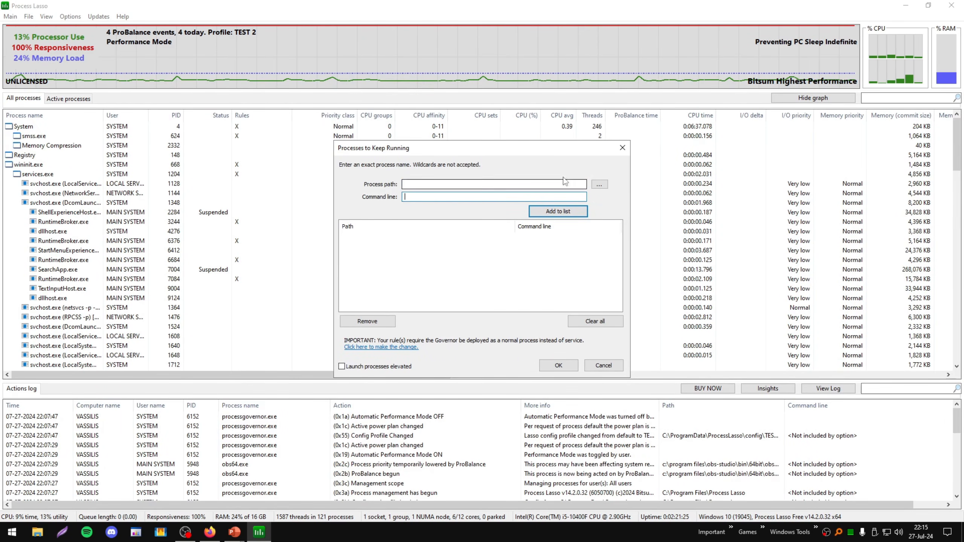
click(623, 148)
- Browse the available tools, open CPU Core Parking, and decline installing ParkControl
click(70, 16)
mouse_move(105, 113)
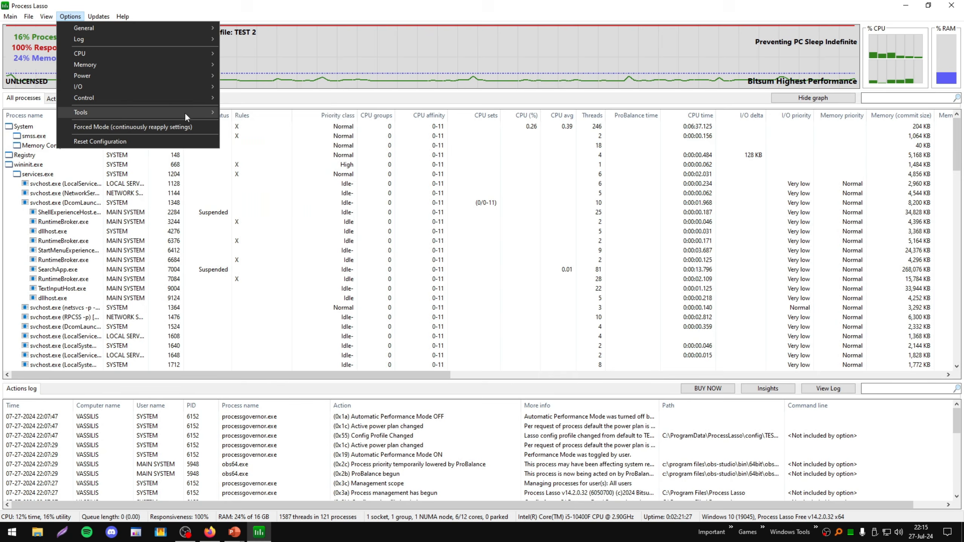
mouse_move(191, 102)
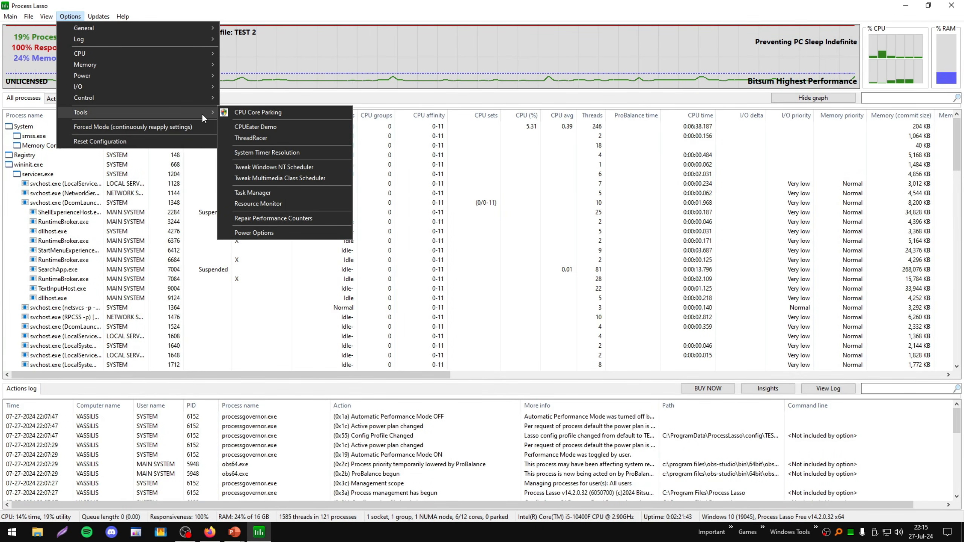
click(277, 114)
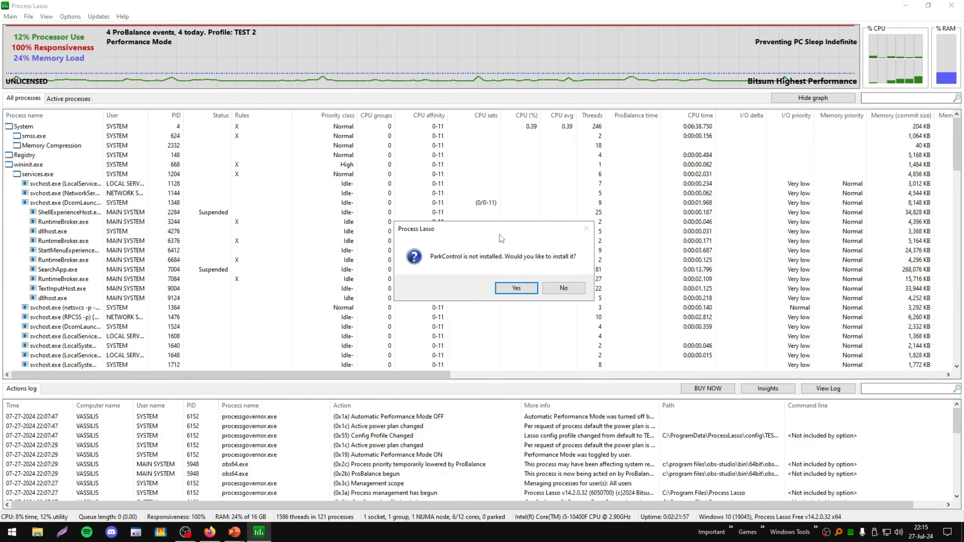
click(564, 287)
- View the CPUEater ProBalance demo and its run options, and exit without starting it
click(70, 17)
mouse_move(185, 112)
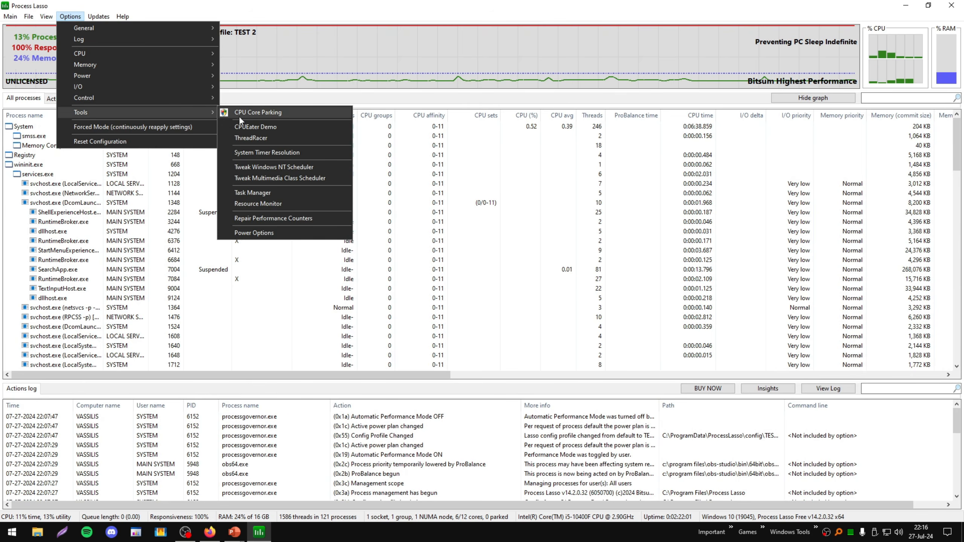
click(252, 125)
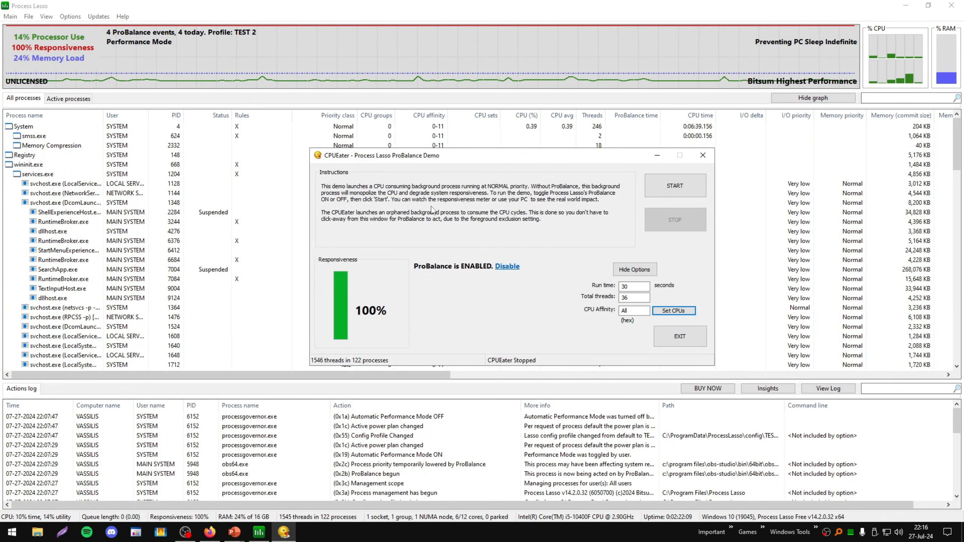
click(704, 156)
- View the ThreadRacer thread comparison tool and exit without starting a run
click(70, 16)
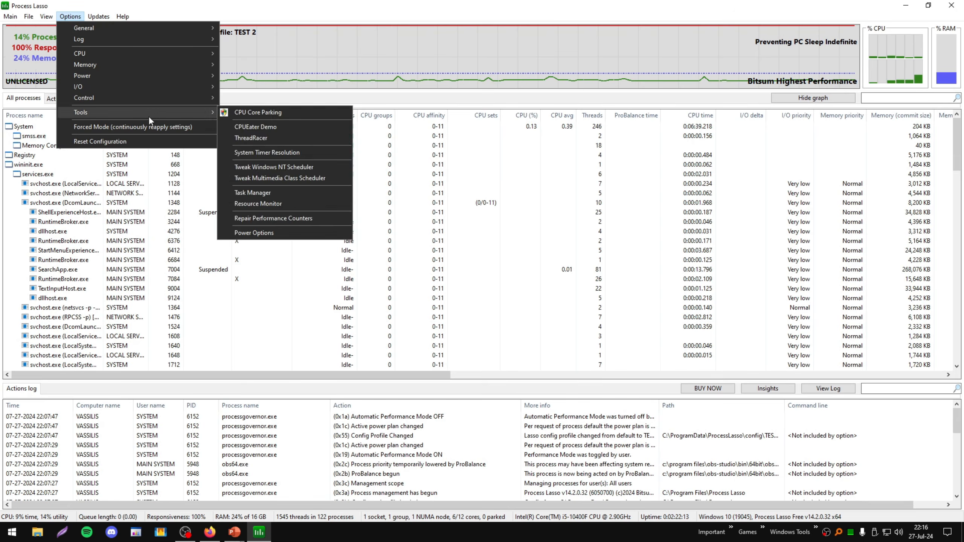
mouse_move(151, 112)
click(266, 137)
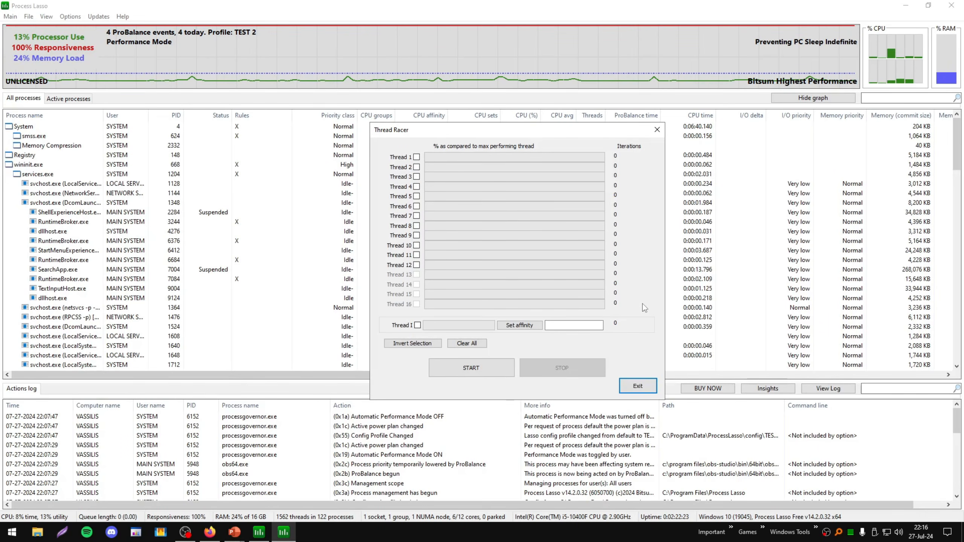
- Open the System Timer Resolution settings and examine the Apply globally option
click(70, 16)
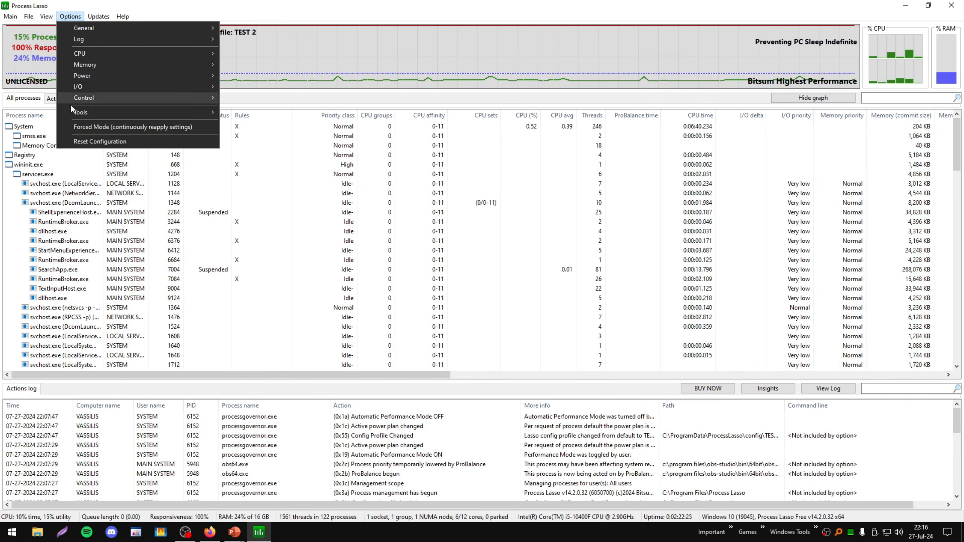
mouse_move(77, 98)
click(281, 152)
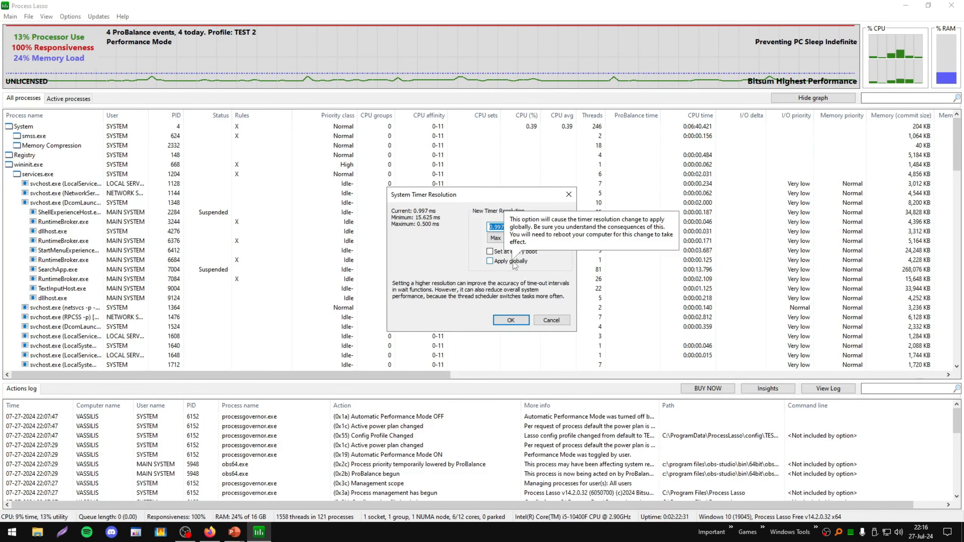
- Open Registry Editor and display the kernel key under HKEY_LOCAL_MACHINE\SYSTEM\CurrentControlSet\Control\Session Manager
key(super)
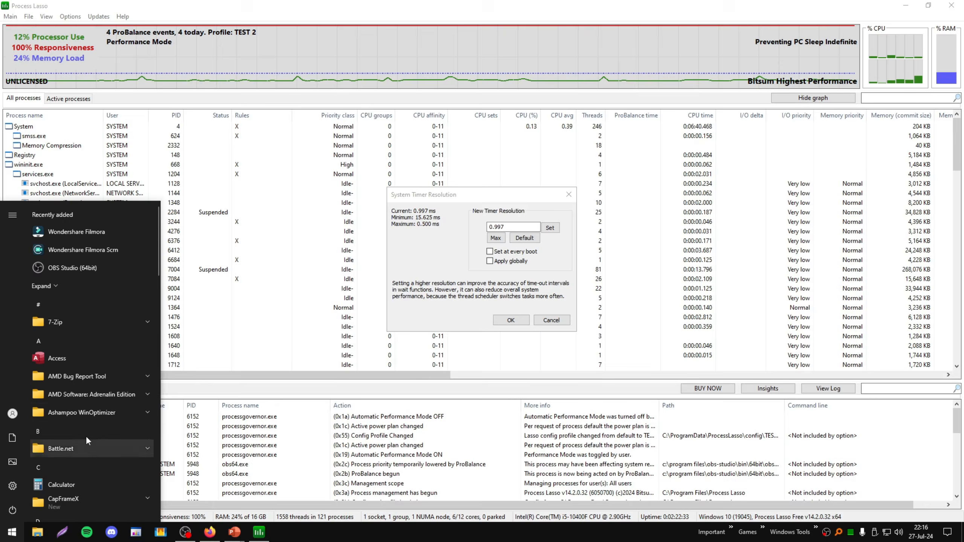
text(rege)
click(114, 259)
scroll(205, 291, up, 10)
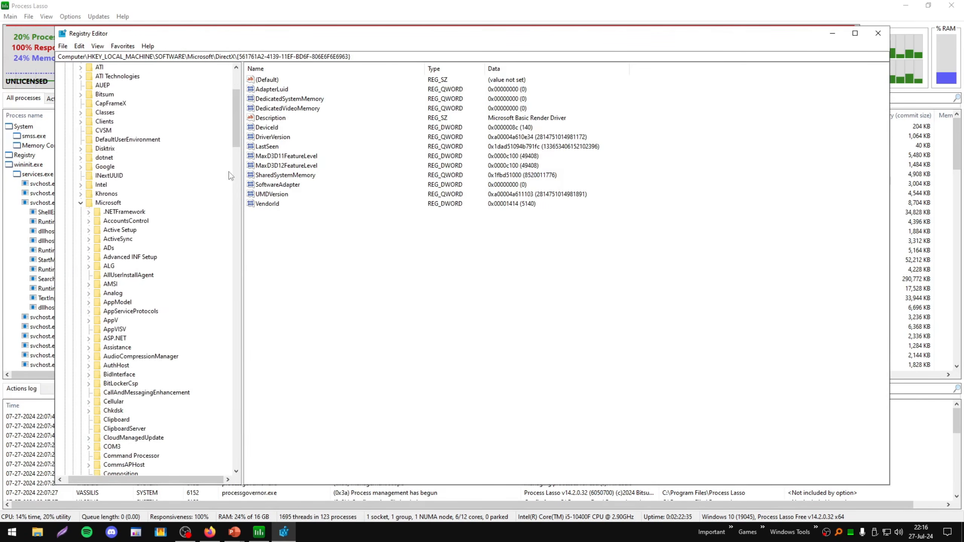
click(72, 121)
click(77, 149)
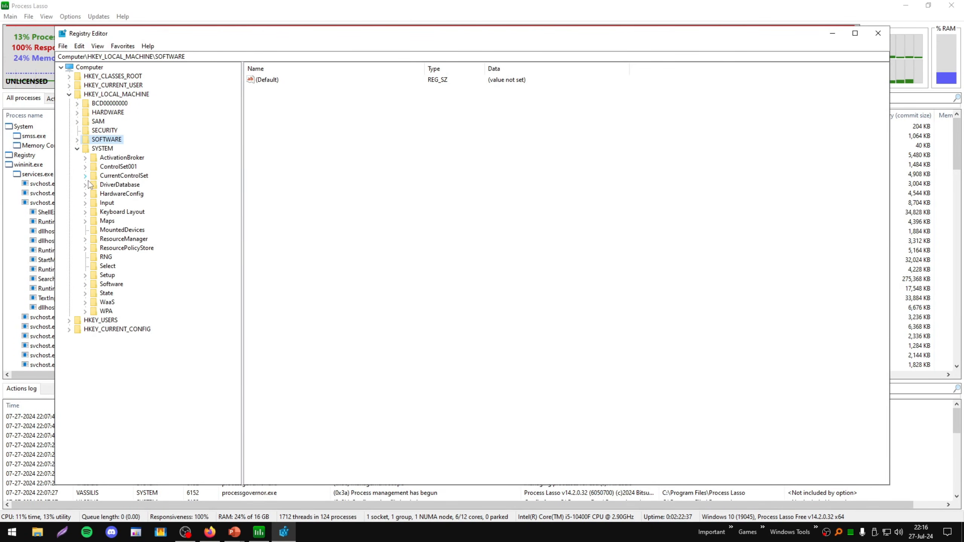
click(85, 176)
click(93, 185)
scroll(147, 309, down, 17)
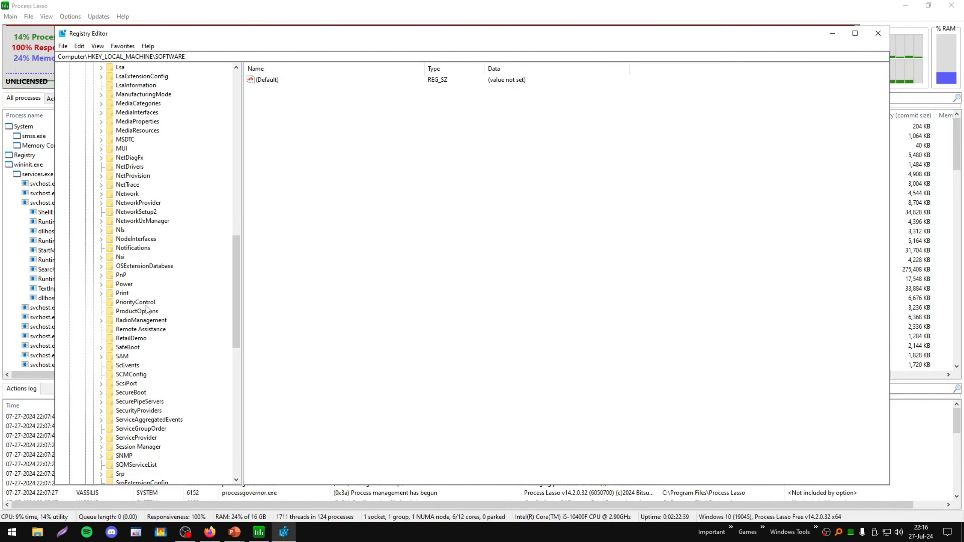
scroll(147, 310, down, 7)
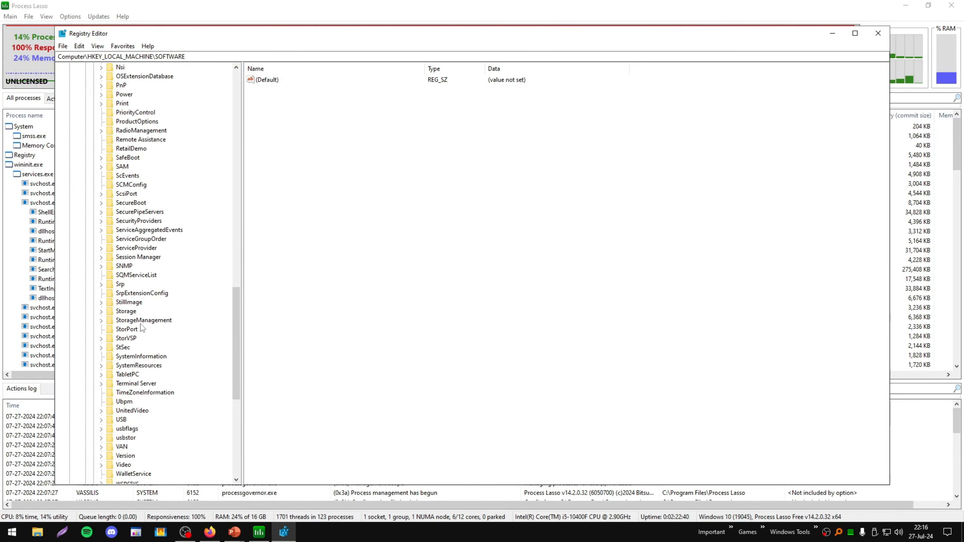
click(100, 257)
click(136, 339)
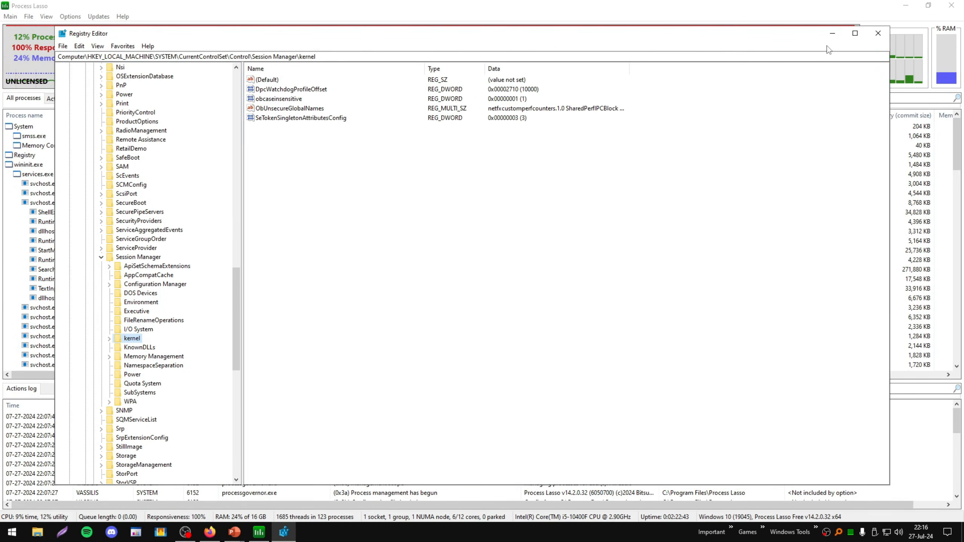
- Return to the System Timer Resolution settings, enable Apply globally, and acknowledge the warning
click(832, 34)
click(493, 261)
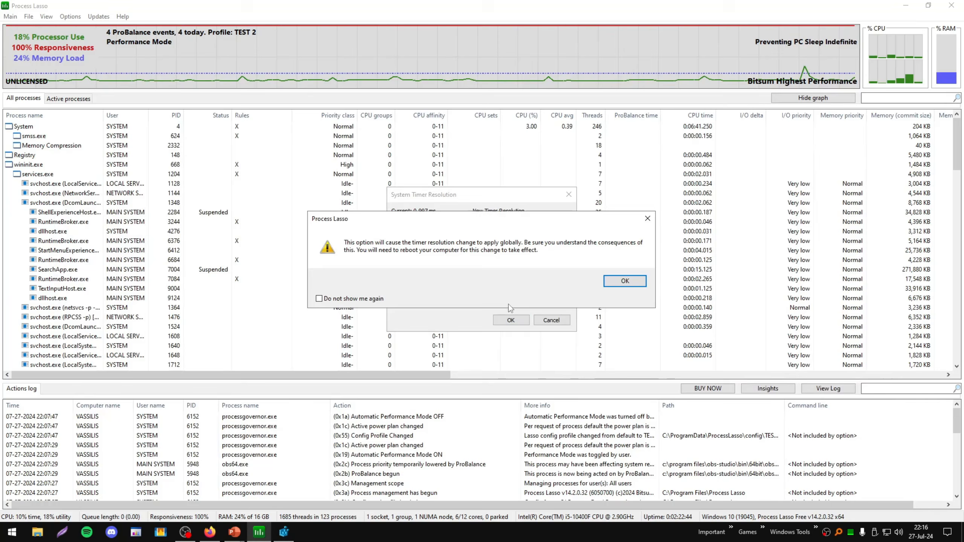
click(625, 281)
- Refresh the kernel registry key, close Registry Editor, and apply the System Timer Resolution settings
click(284, 532)
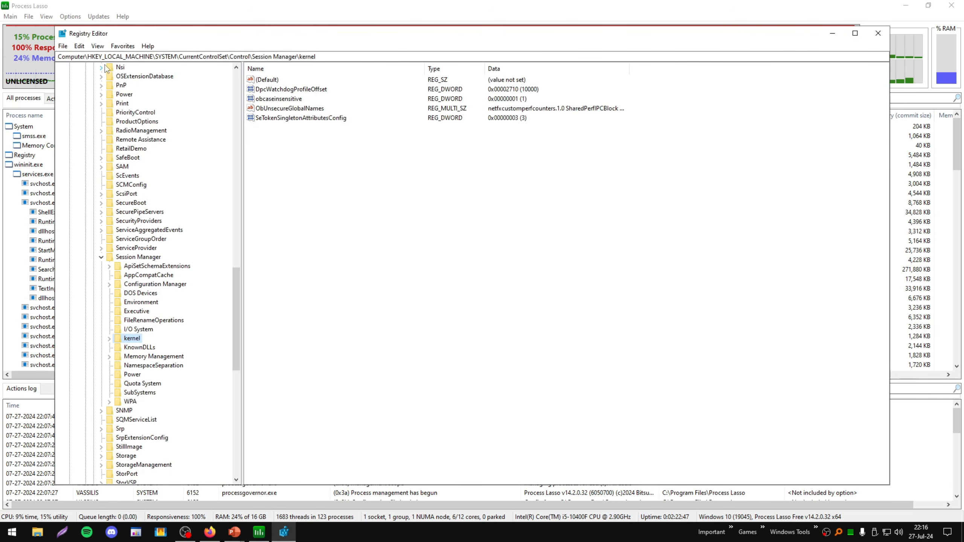
click(98, 47)
click(117, 101)
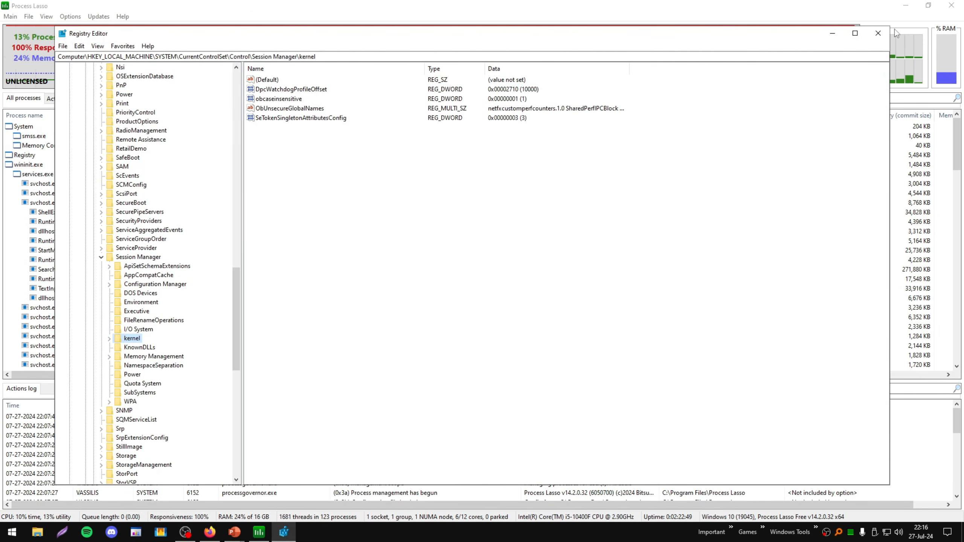
click(878, 33)
click(502, 325)
- Reopen Registry Editor, inspect the GlobalTimerResolutionRequests value in the kernel key, and exit without changing it
key(super)
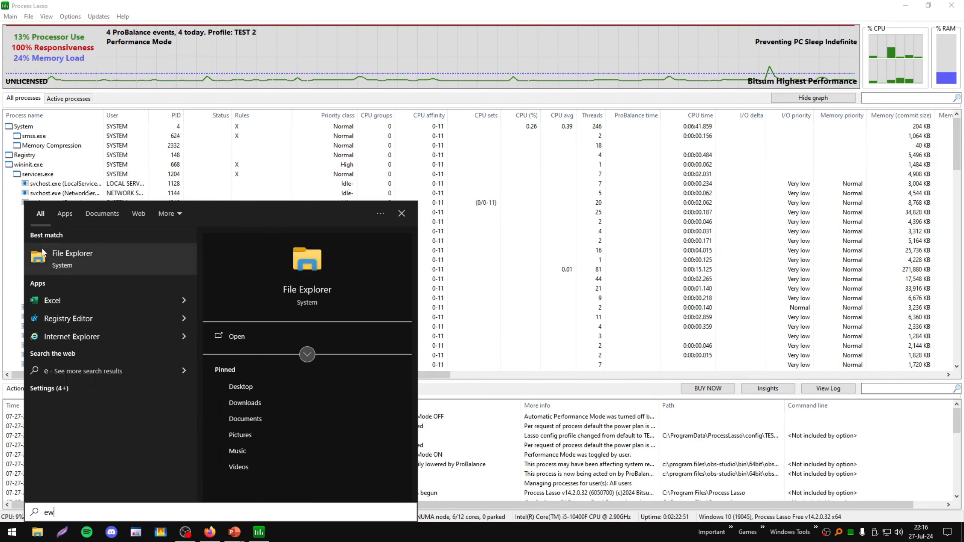
text(re)
click(69, 300)
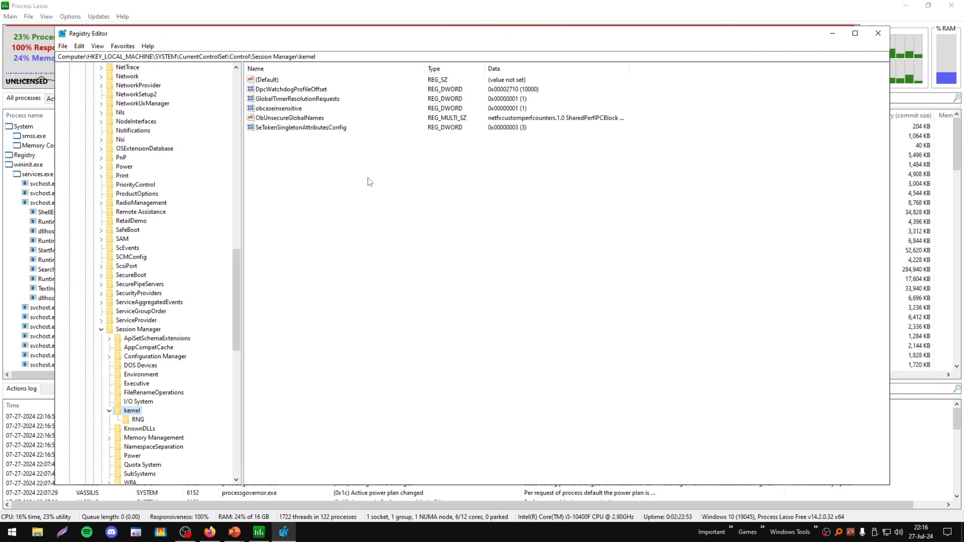
double_click(308, 99)
key(shift+Tab)
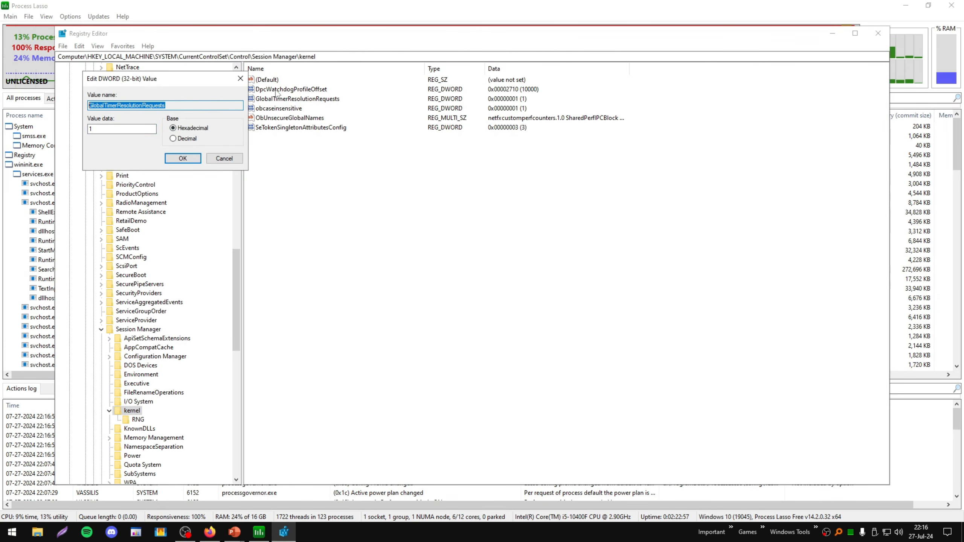
click(241, 76)
click(878, 33)
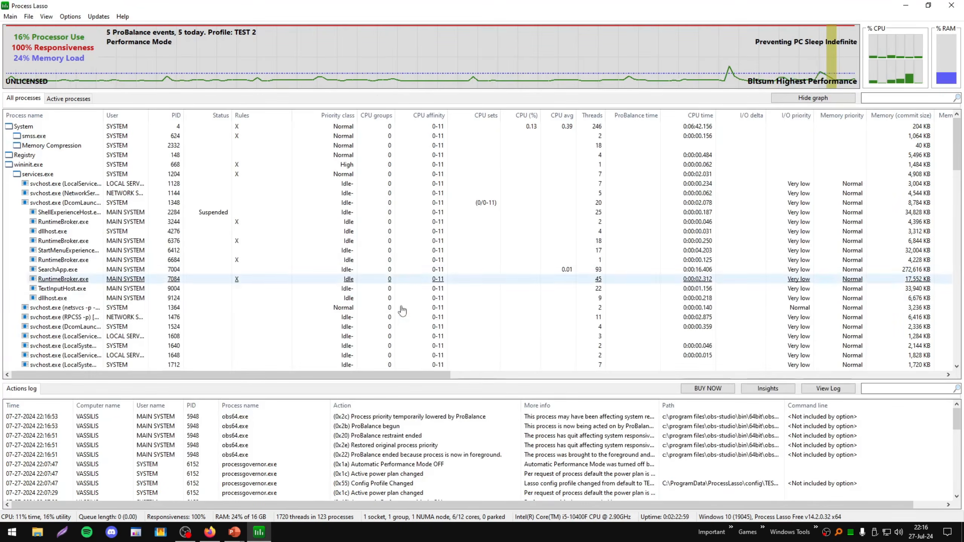
- Open the Windows NT scheduler tweak, accept the advanced-user warning, view its interval options, and confirm the existing settings
click(70, 16)
mouse_move(130, 111)
click(287, 170)
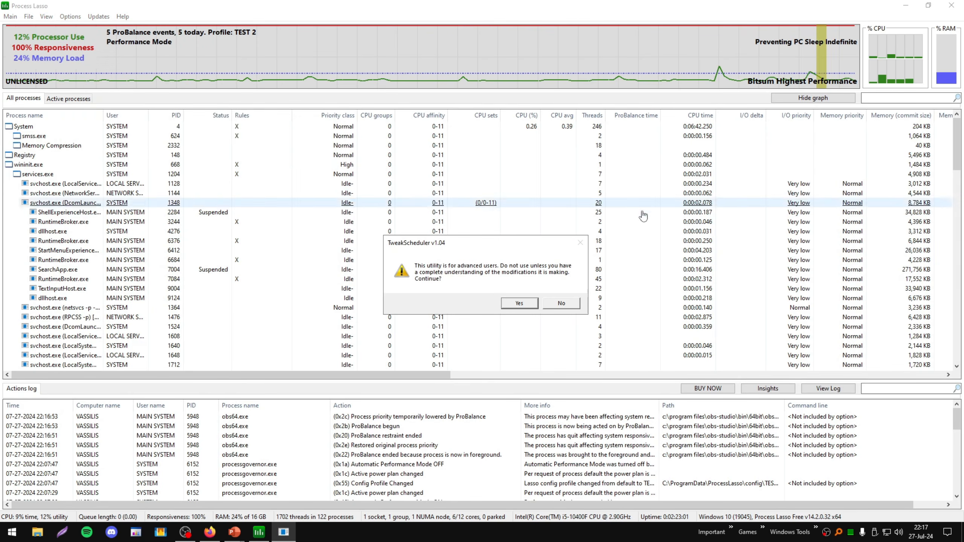
click(519, 303)
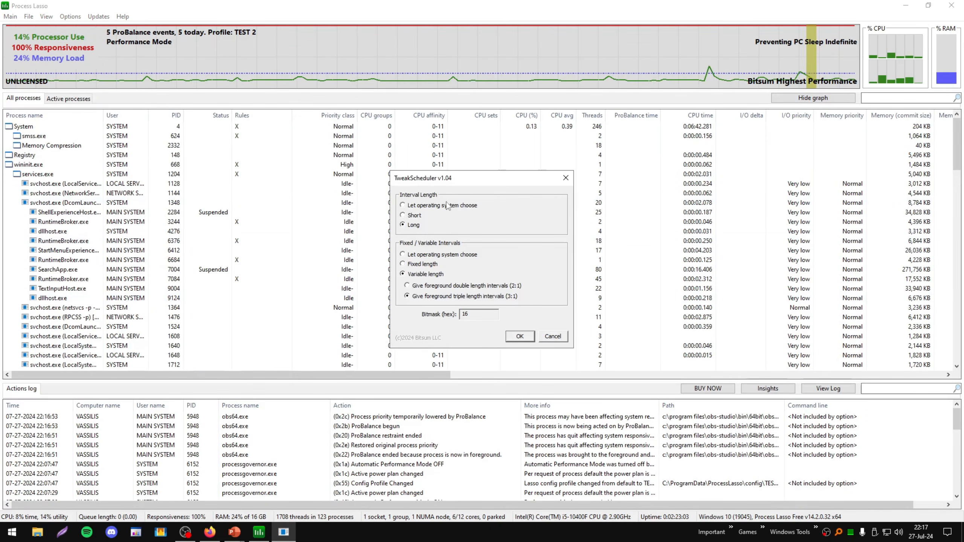
mouse_move(457, 178)
mouse_down()
mouse_move(474, 187)
mouse_move(445, 183)
mouse_up()
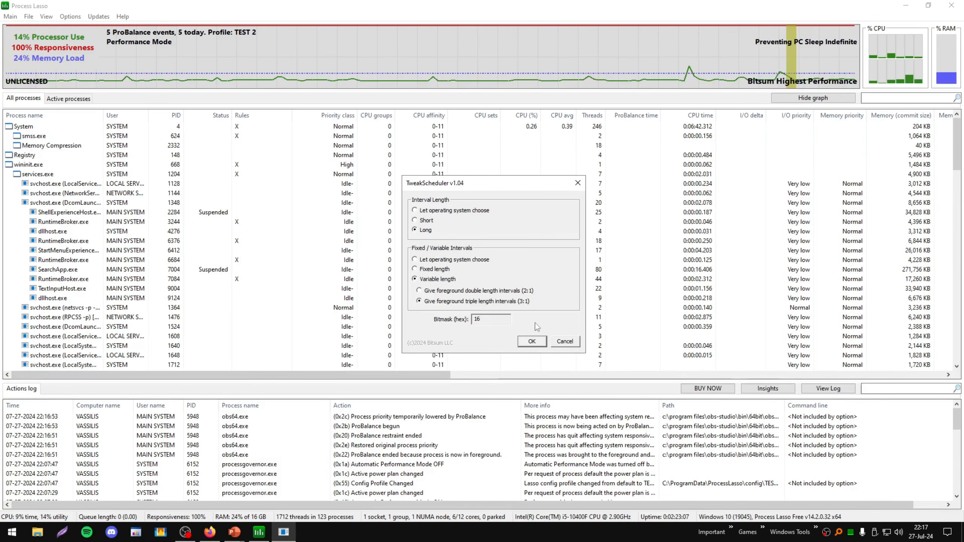
click(532, 341)
- View the Multimedia Class Scheduler variables and the available tasks, and exit without saving
click(70, 16)
mouse_move(142, 112)
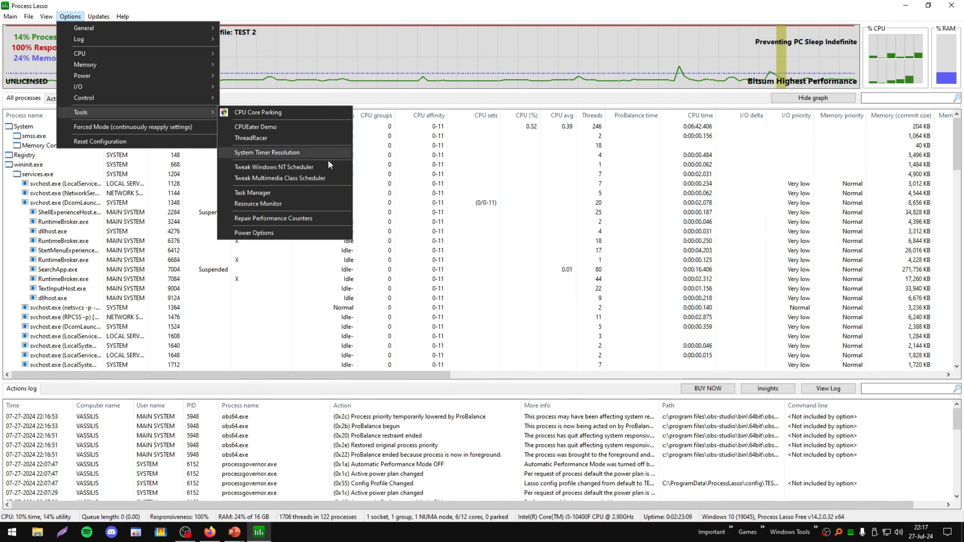
click(309, 177)
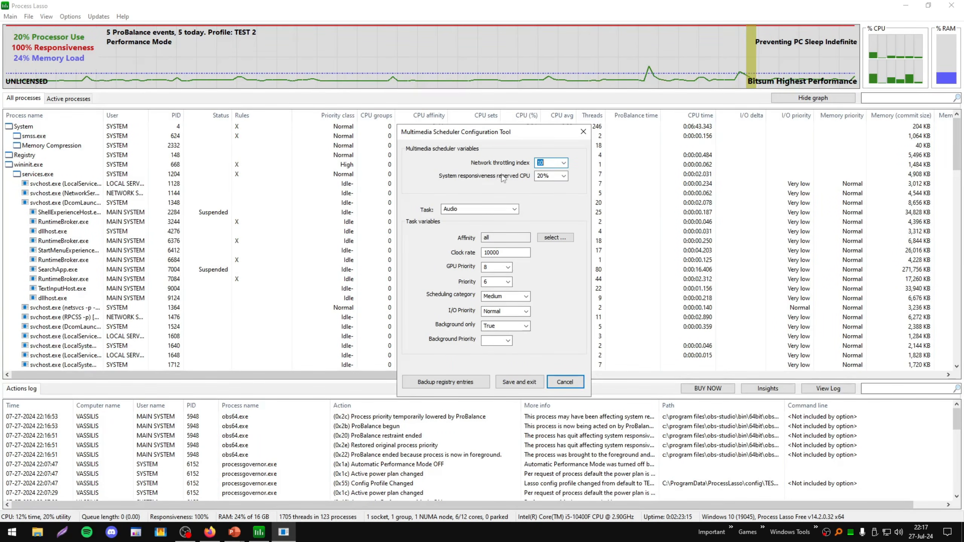
click(491, 209)
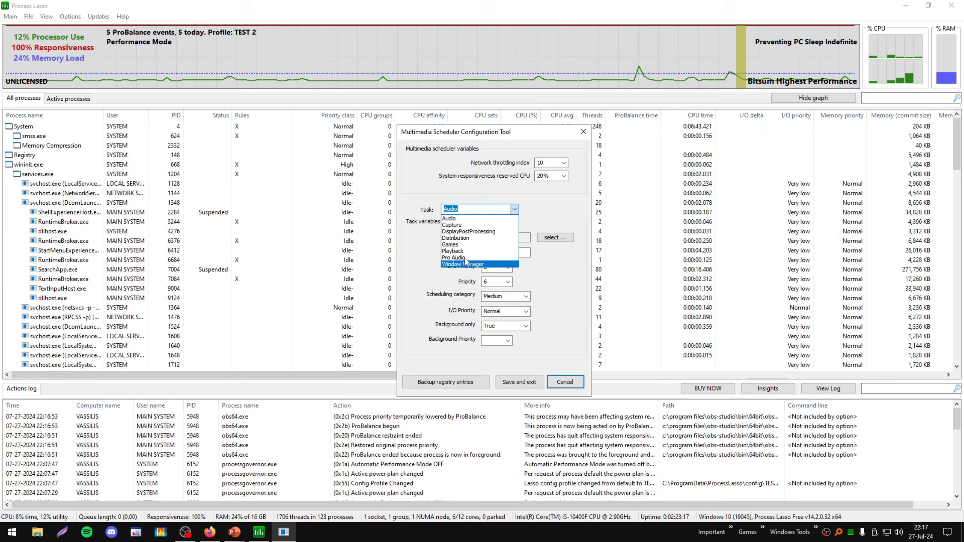
click(596, 205)
click(73, 16)
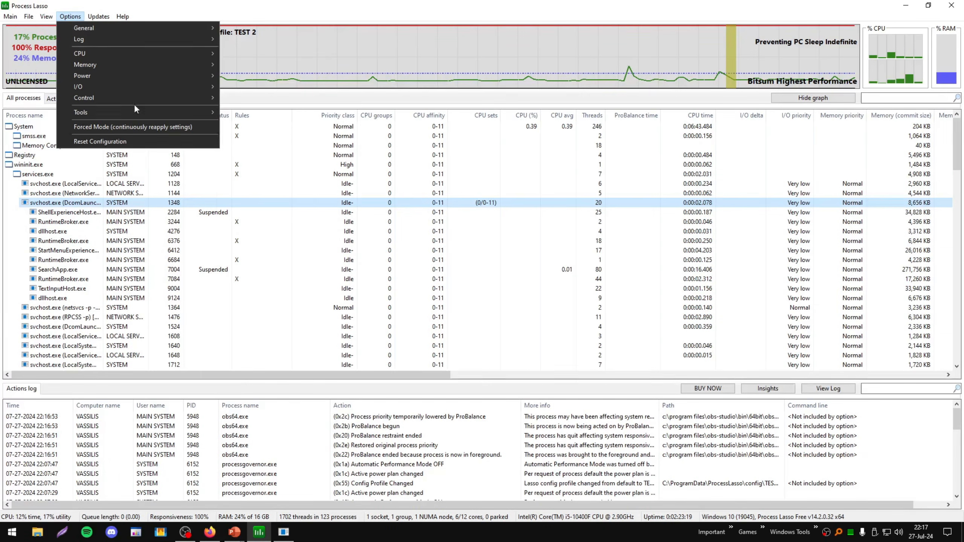
mouse_move(136, 112)
click(290, 177)
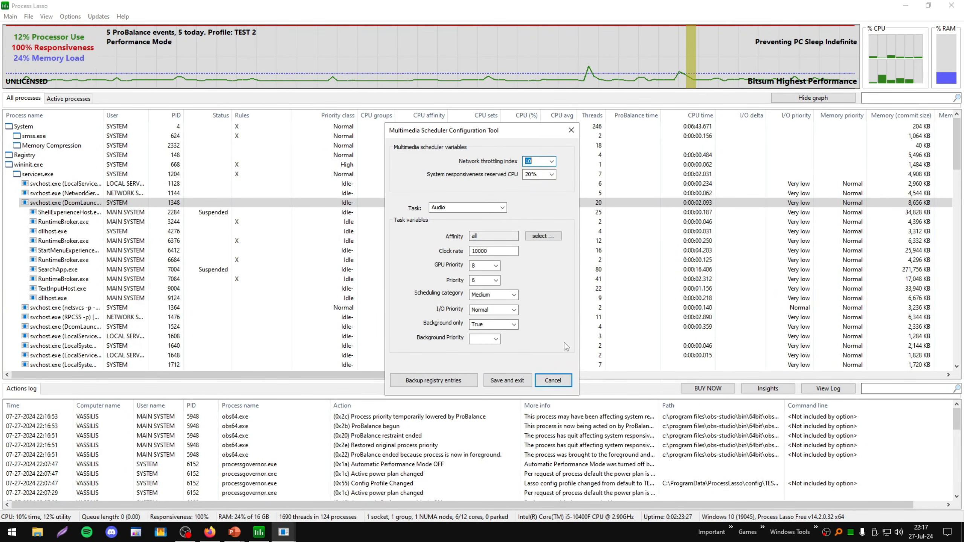
click(571, 130)
- Repair the performance counters and decline restarting Process Lasso
click(70, 17)
mouse_move(114, 112)
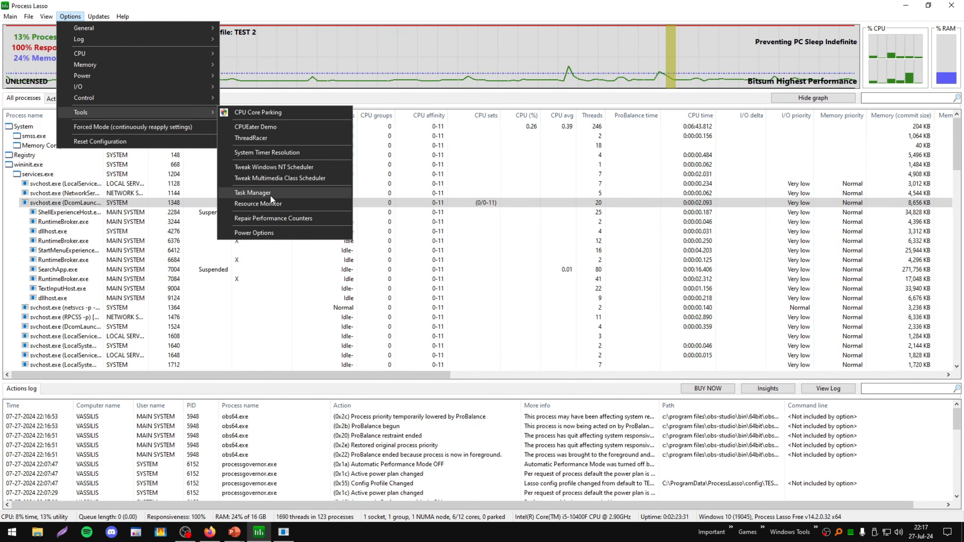
click(289, 219)
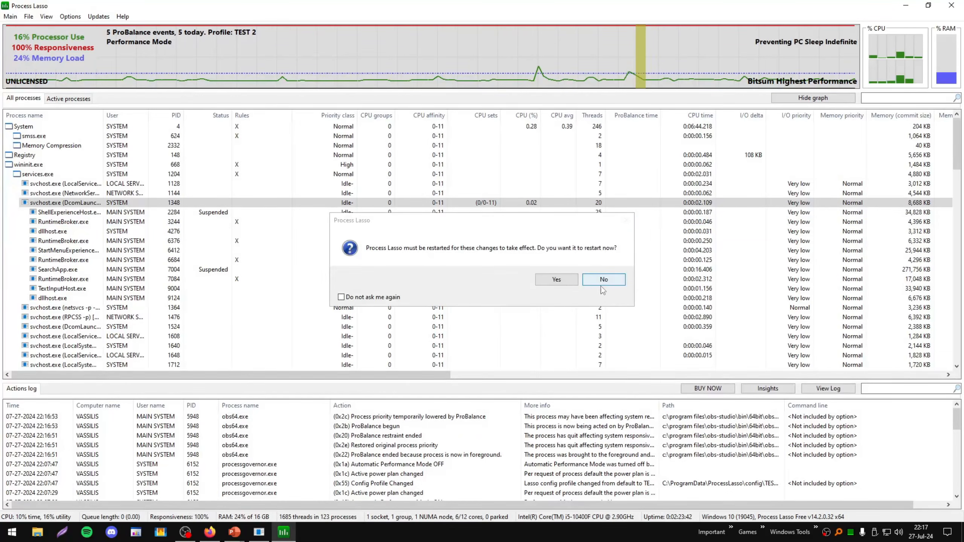
click(603, 279)
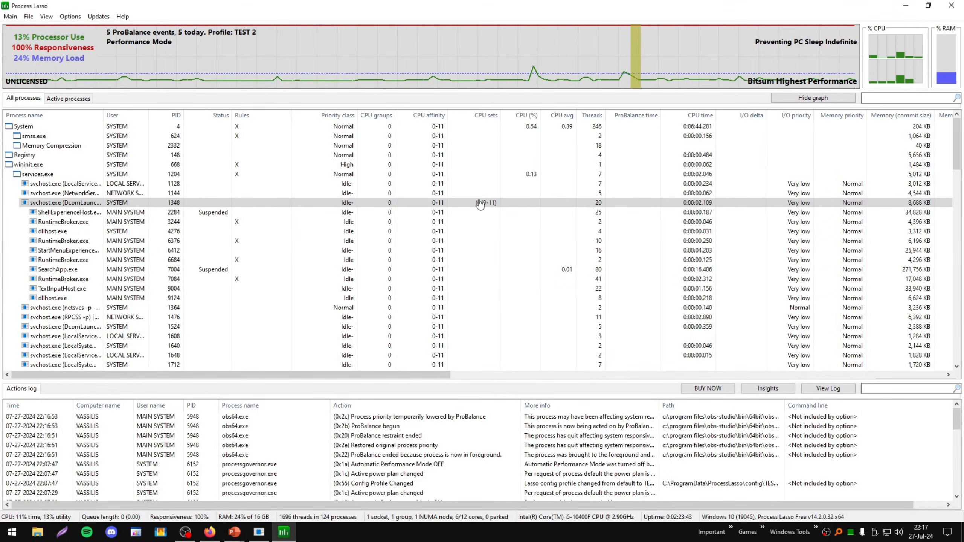
- Open Windows Power Options from the bundled tools, view the available power plans, and close the window
click(70, 16)
mouse_move(138, 118)
click(285, 236)
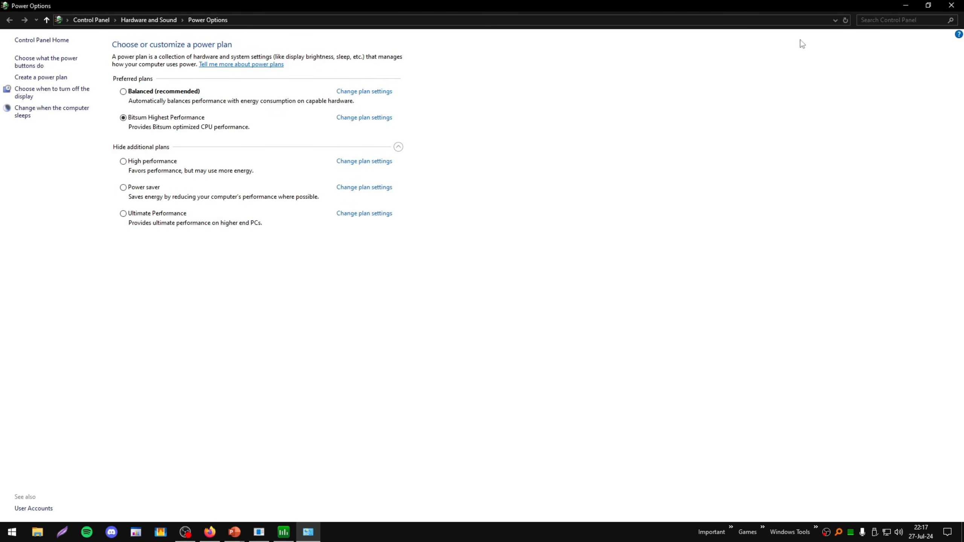
key(alt+F4)
- Check for updates including betas, cancel the offered update, and view the automatic check intervals
click(100, 16)
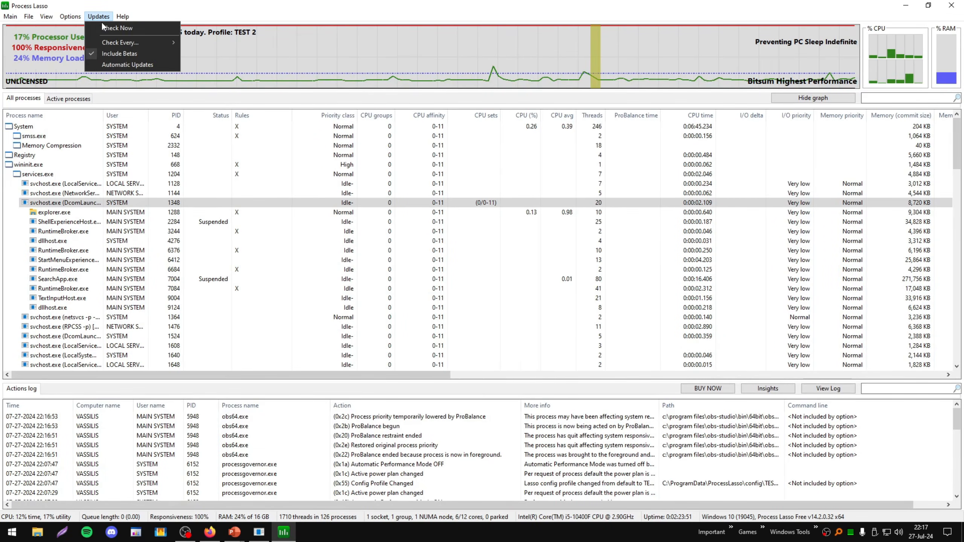
click(139, 28)
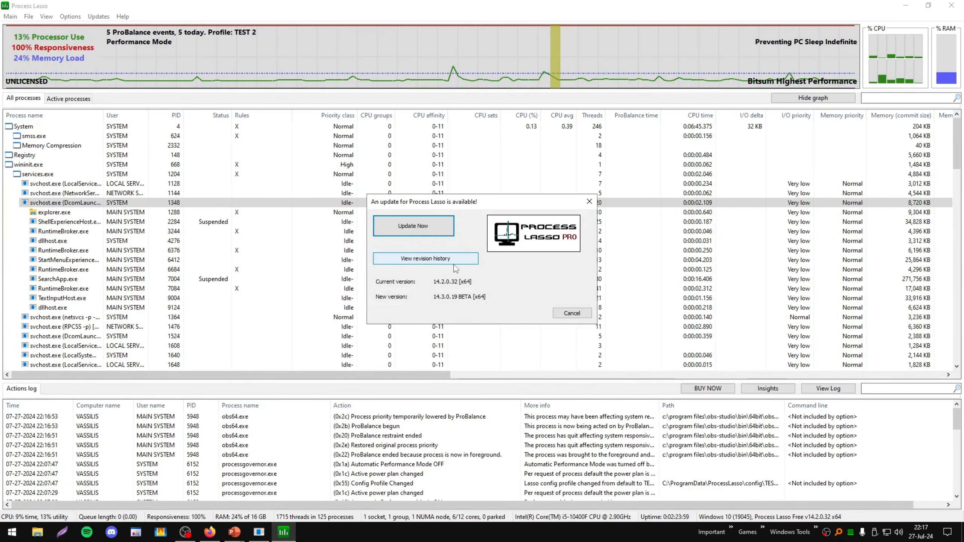
click(572, 313)
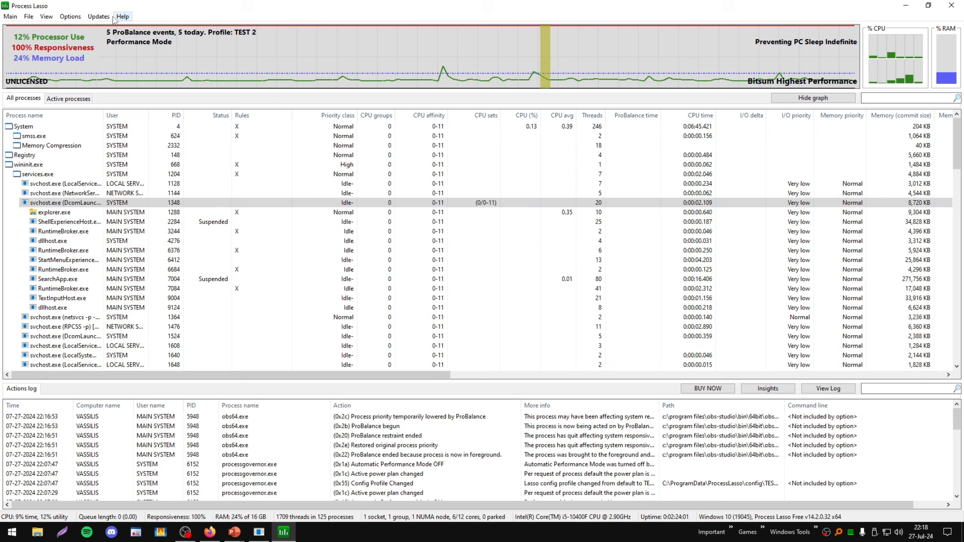
click(98, 16)
mouse_move(134, 46)
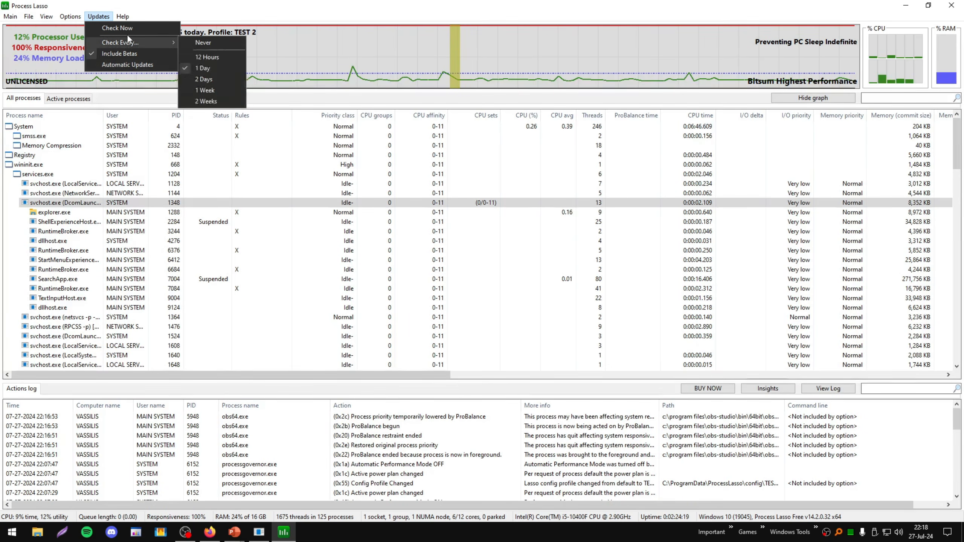
- Open the online documentation, close the duplicate browser tab, and go to the beginning of the already open documentation page
mouse_move(126, 17)
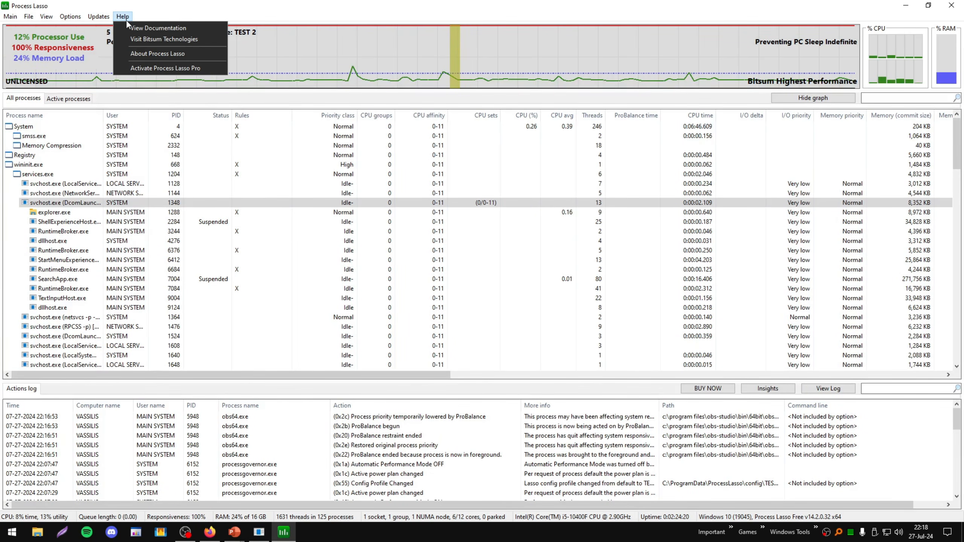
click(148, 28)
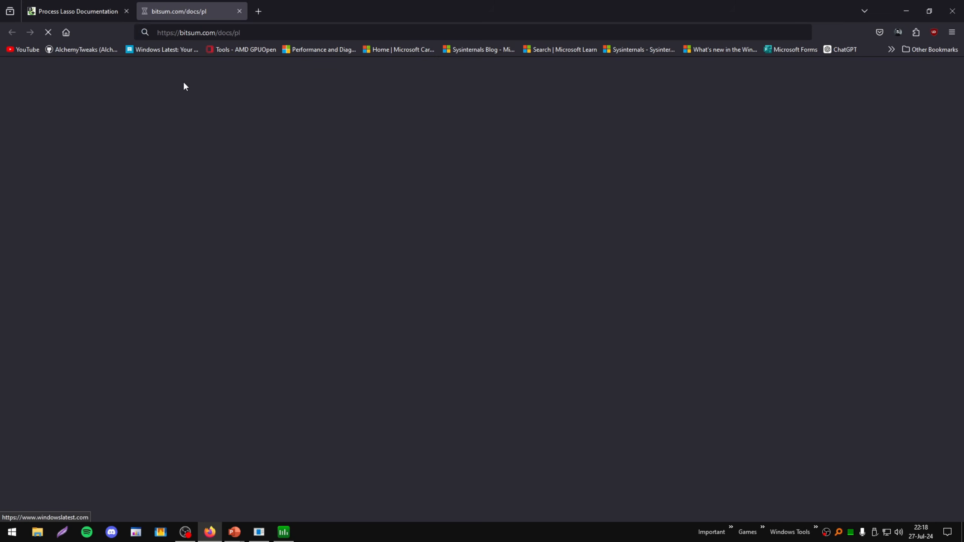
click(239, 11)
scroll(415, 263, up, 5)
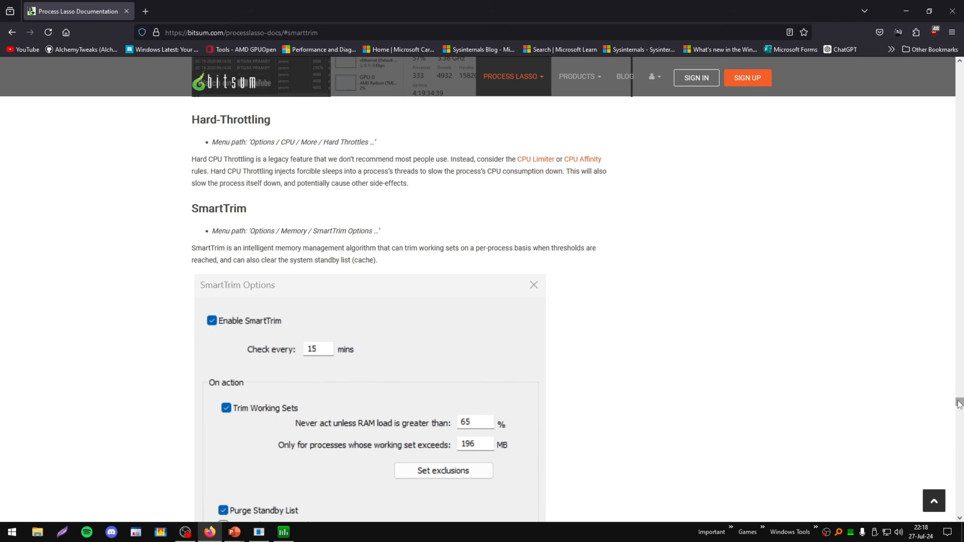
drag(958, 402, 959, 70)
scroll(315, 191, up, 1)
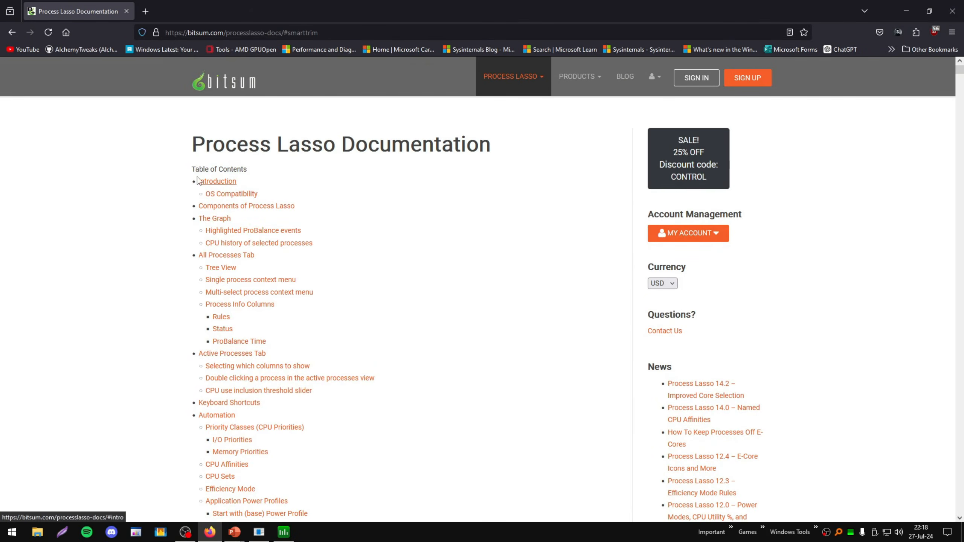
- Skim the documentation's table of contents and introduction, and view the website's list of Process Lasso pages
drag(353, 259, 383, 288)
click(396, 269)
scroll(161, 269, down, 15)
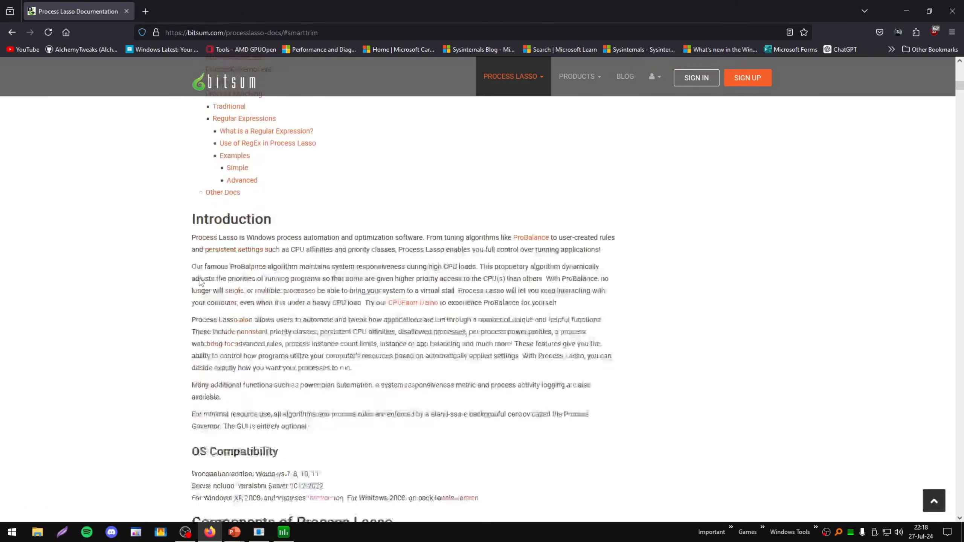
scroll(360, 300, up, 10)
mouse_move(528, 77)
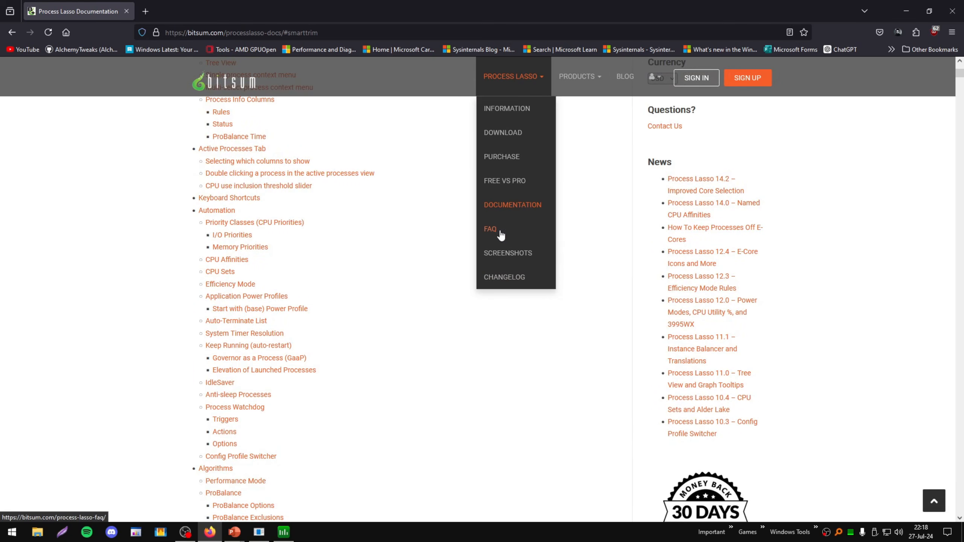
- Open the website's Process Lasso information page, skim it from the feature overview to the footer and back, and close the browser
click(519, 110)
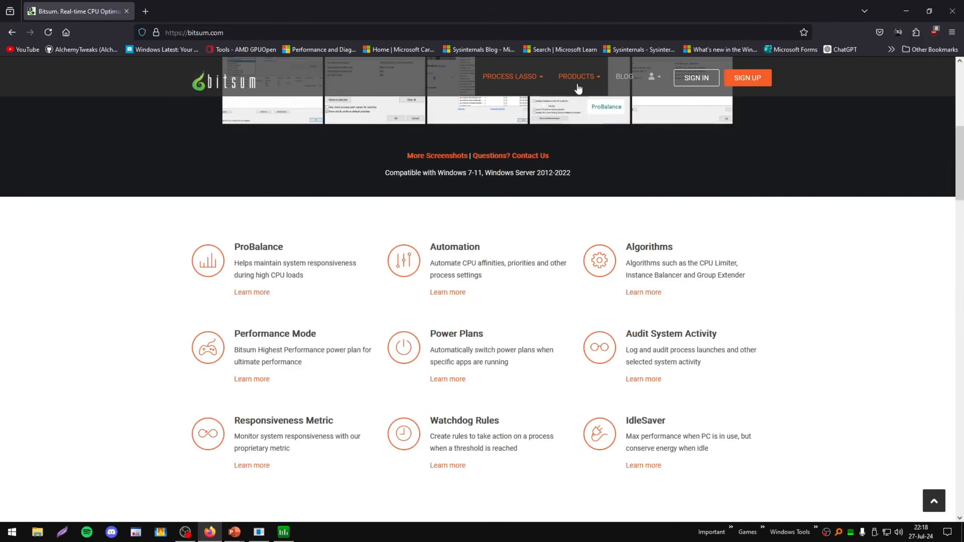
mouse_move(520, 80)
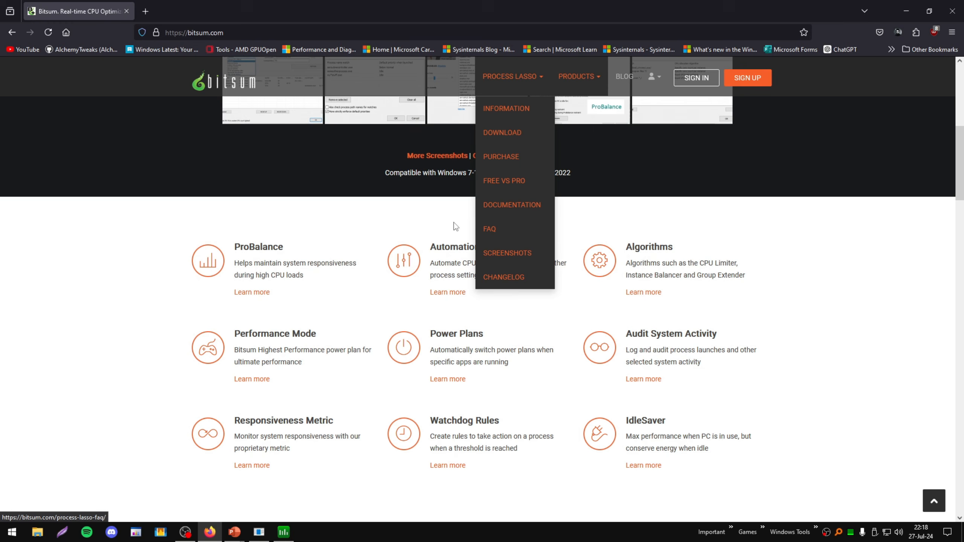
scroll(546, 228, down, 2)
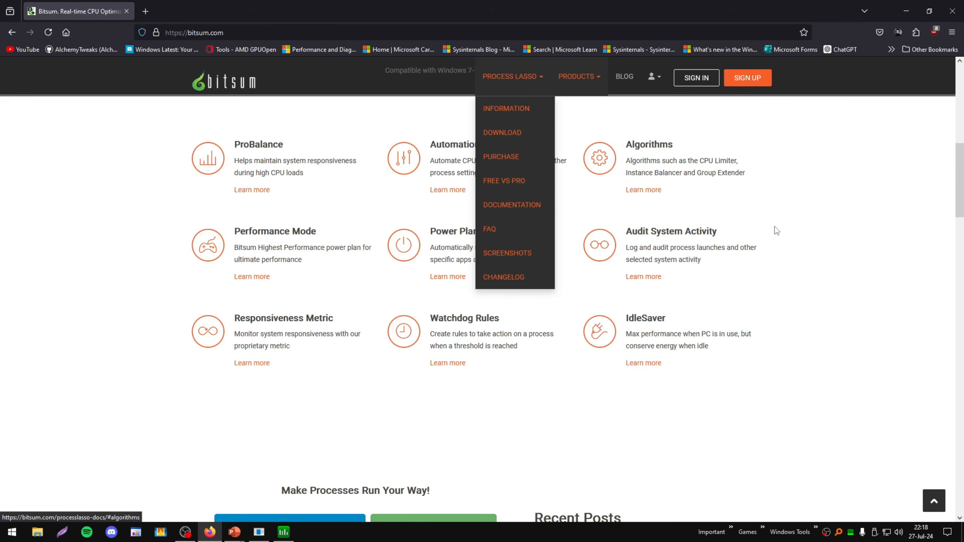
scroll(775, 229, down, 10)
scroll(617, 288, down, 20)
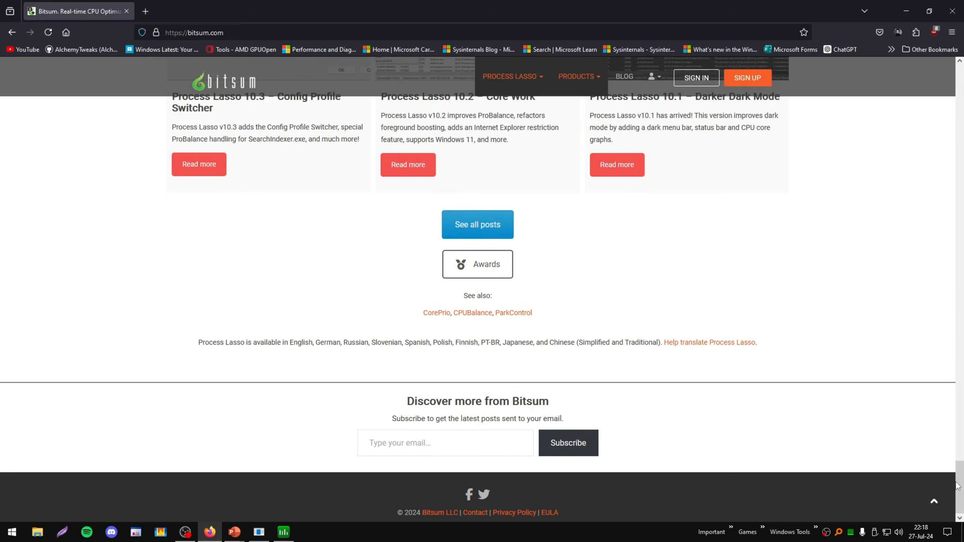
drag(957, 482, 942, 84)
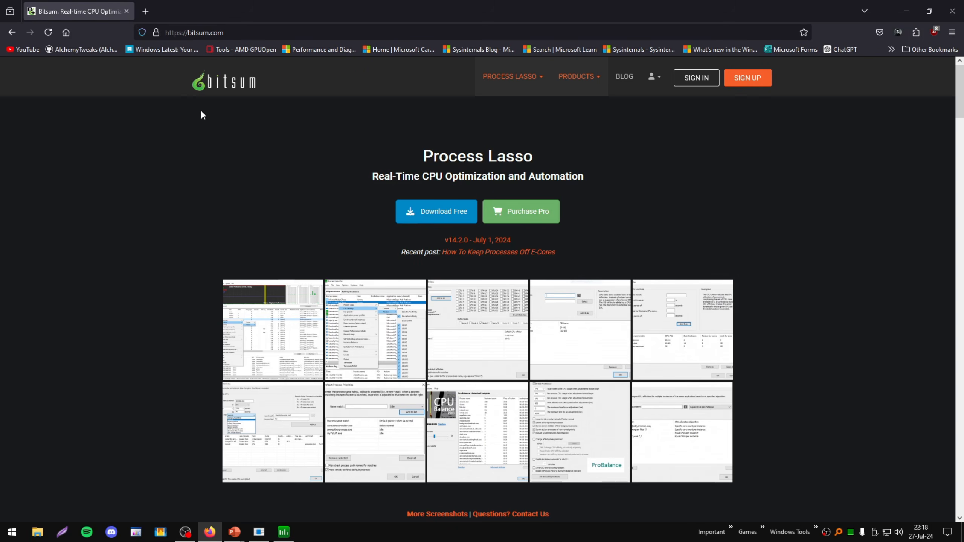
click(953, 12)
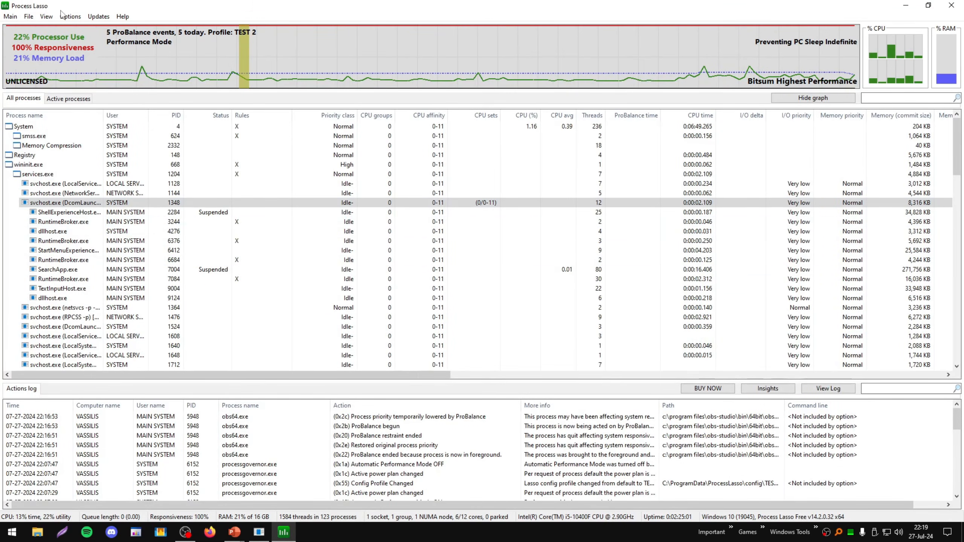
- View the About Process Lasso information and the product activation form, closing each without entering an activation code
click(122, 16)
click(155, 53)
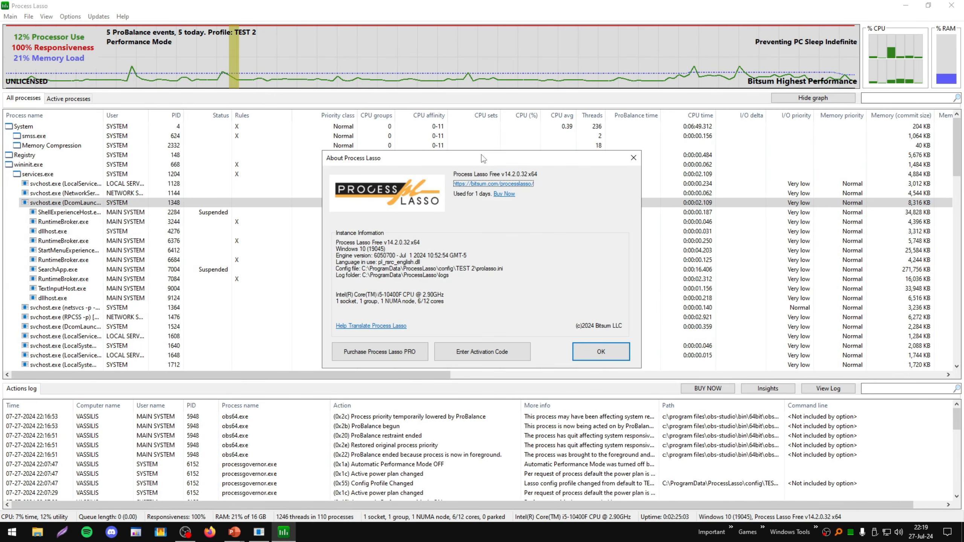
key(Escape)
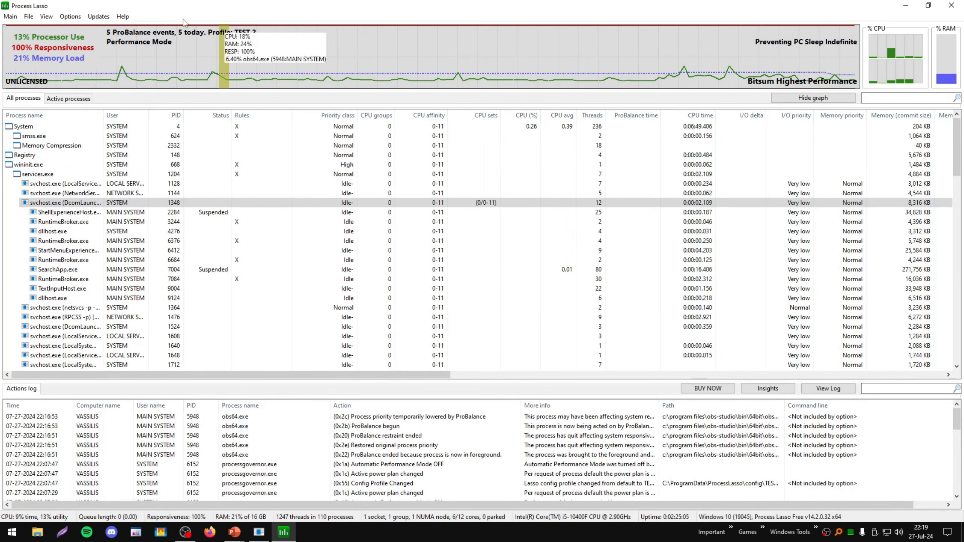
click(123, 16)
click(144, 65)
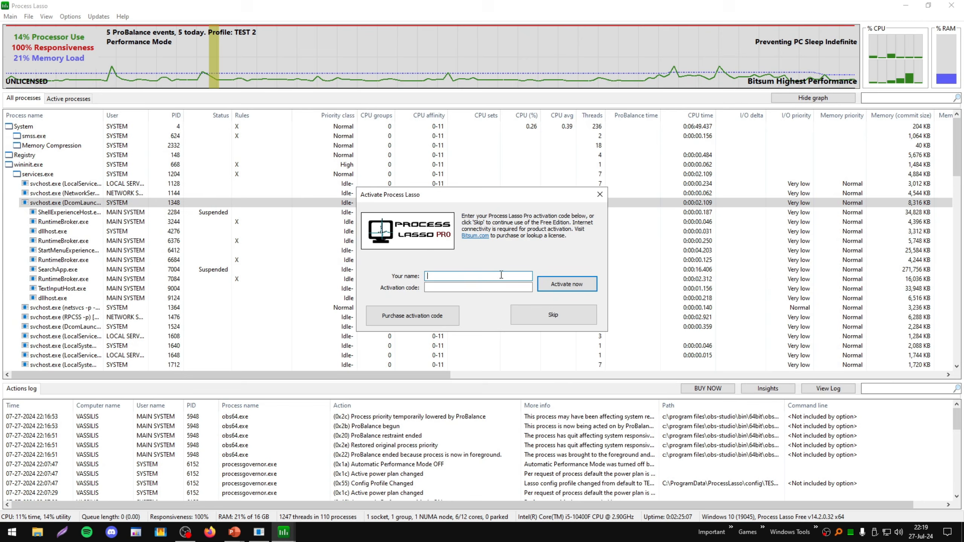
key(Escape)
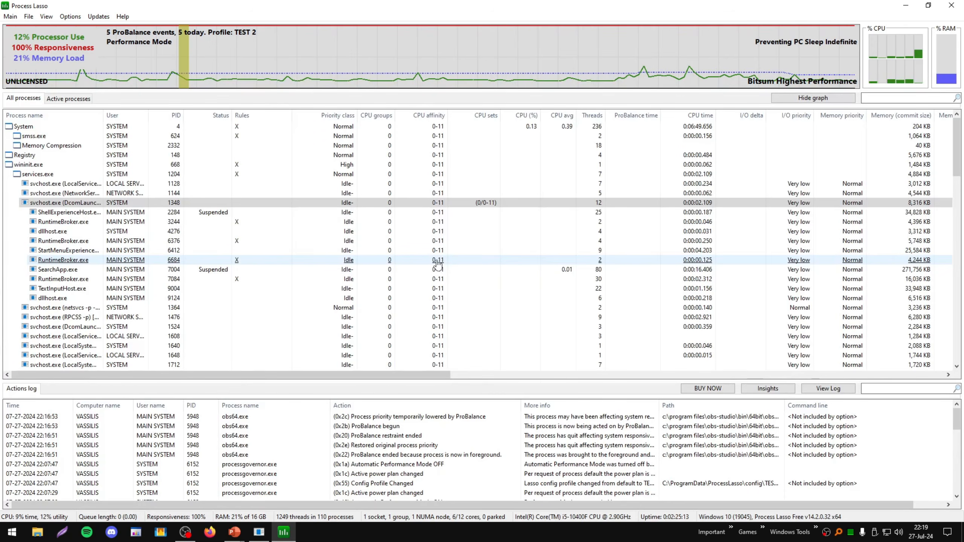
- Minimize Process Lasso and close the Multimedia Scheduler Configuration Tool, returning to the PowerPoint slideshow and advancing it to the Performance Tests slide
click(913, 4)
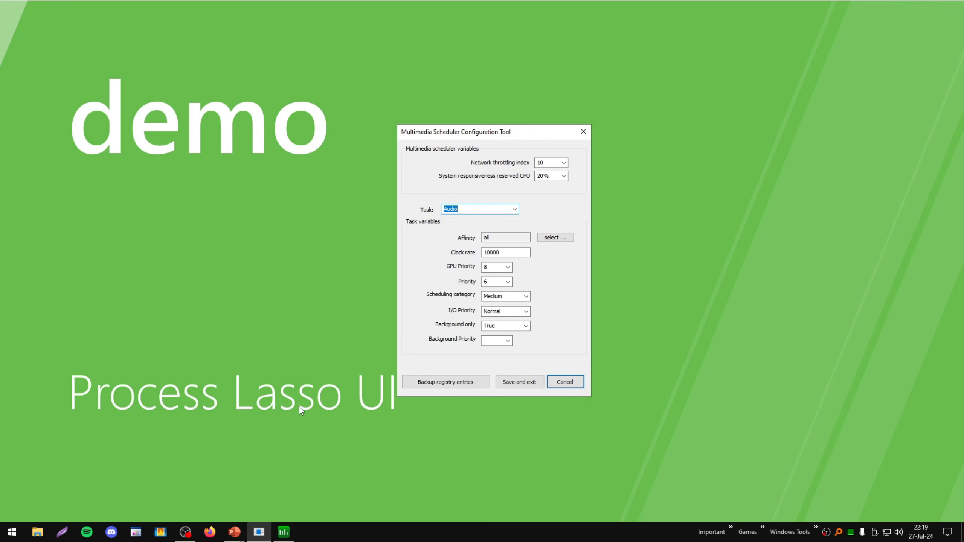
click(583, 133)
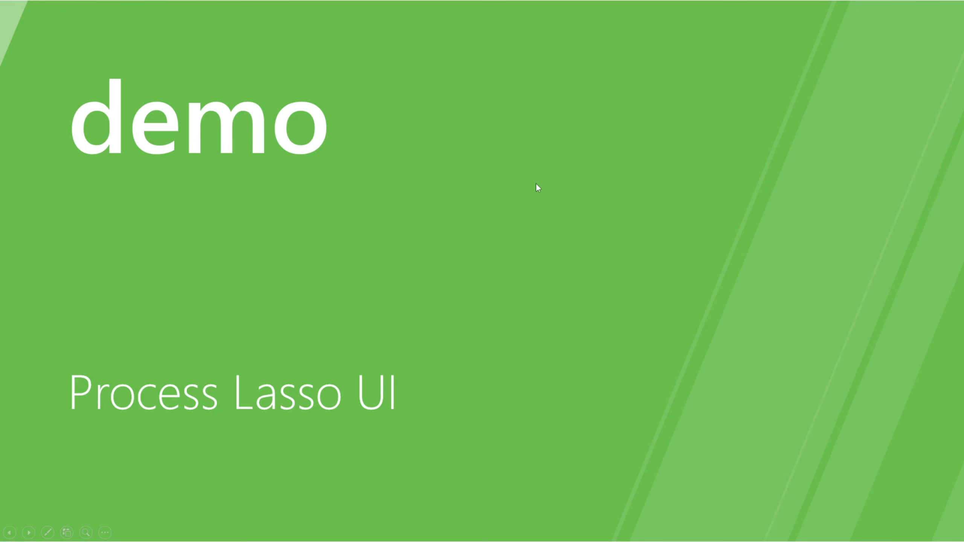
click(466, 224)
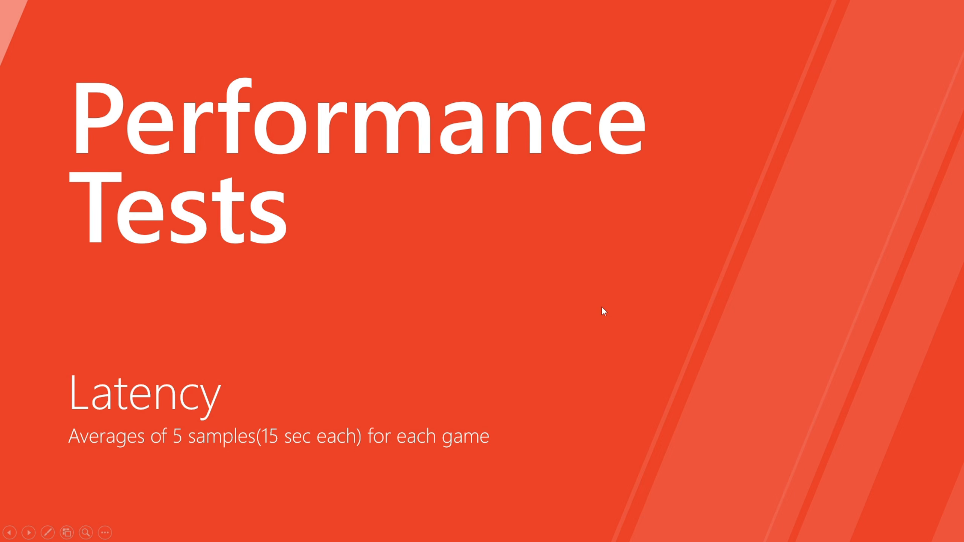